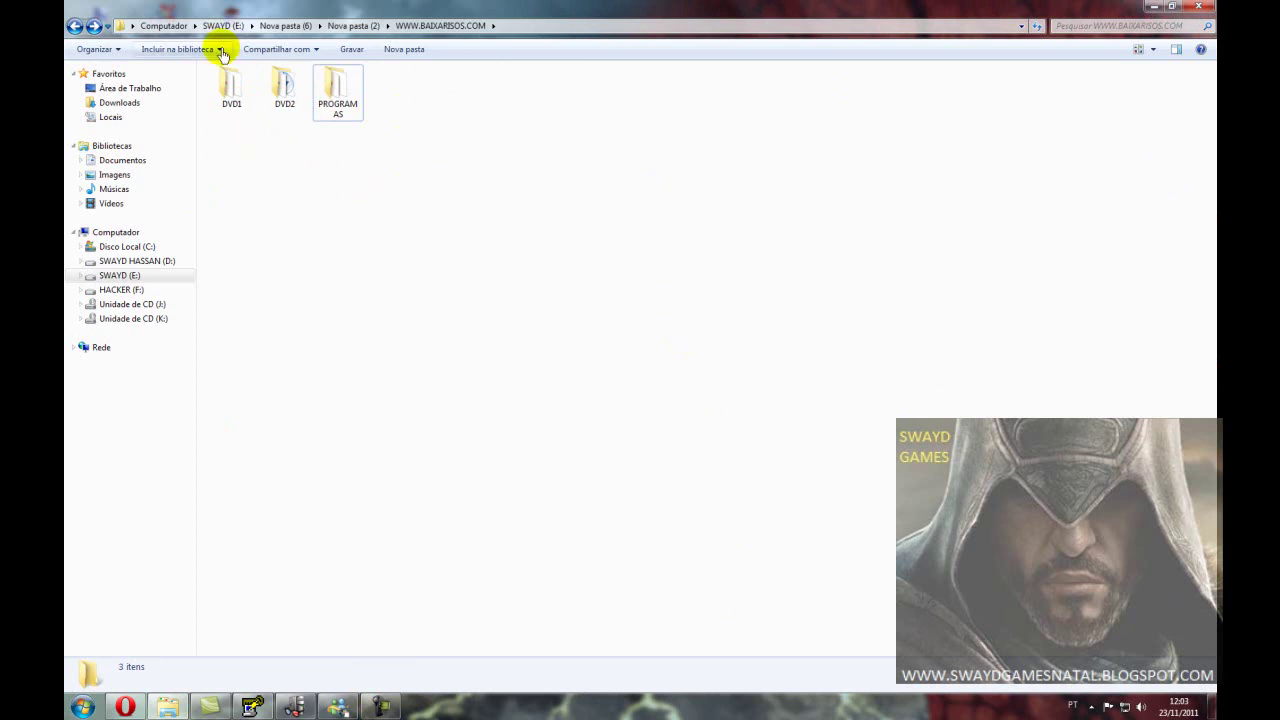
left_click(75, 30)
double_click(281, 100)
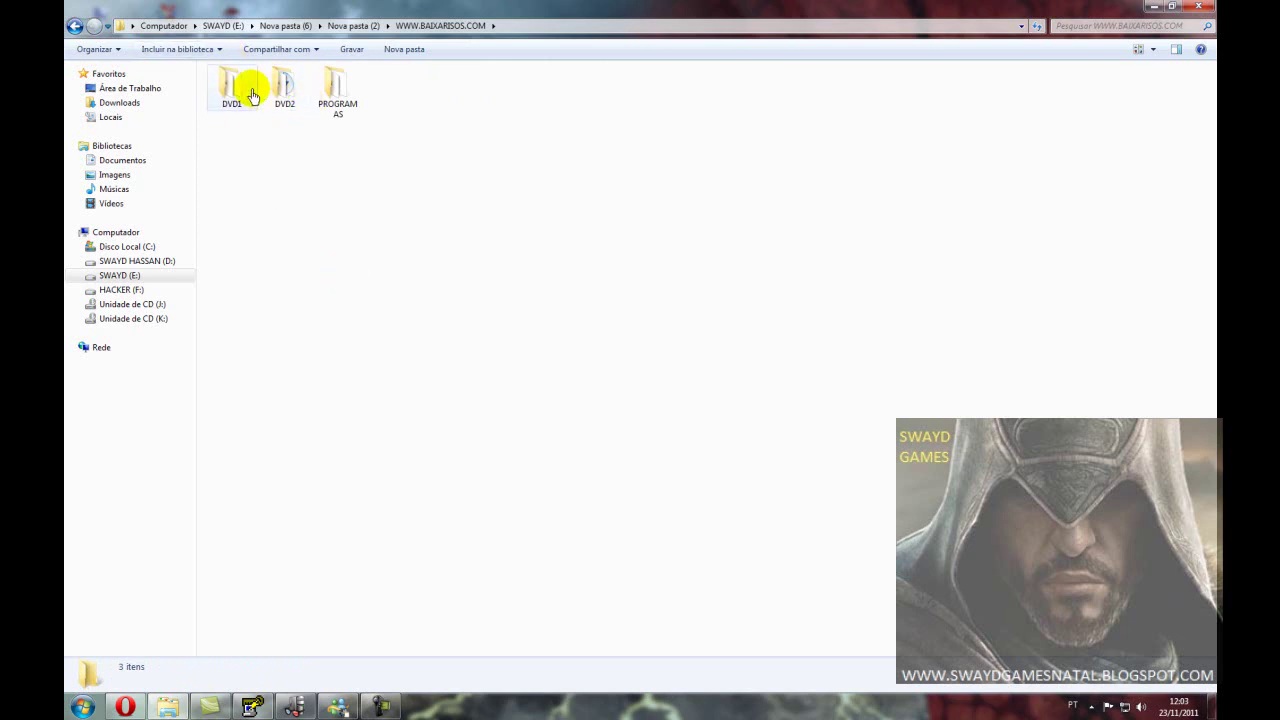
left_click(233, 109)
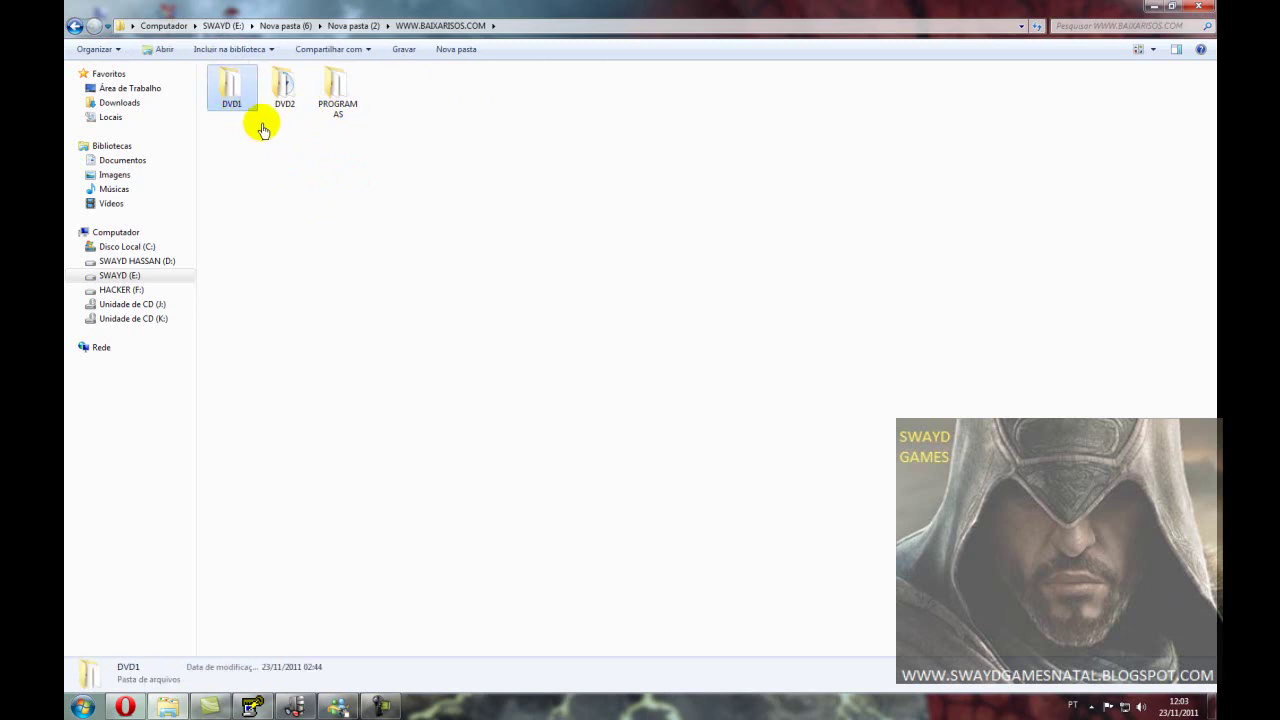
left_click(288, 115)
left_click(302, 163)
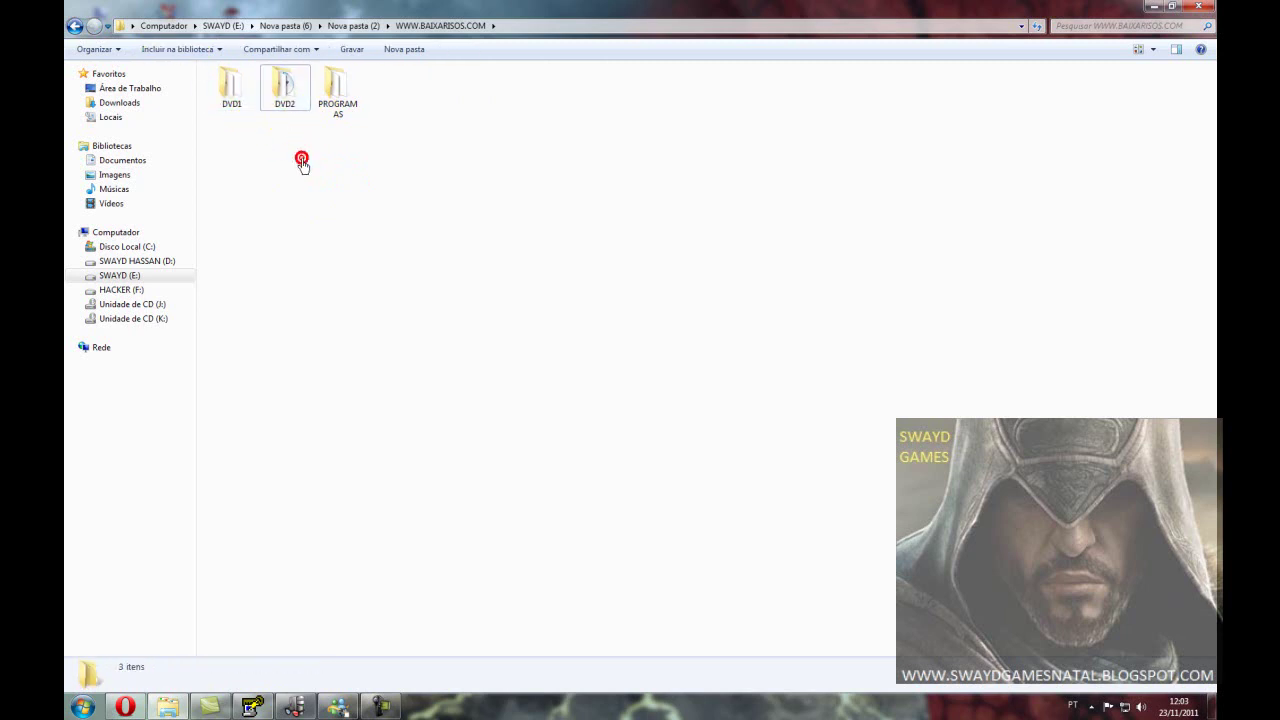
mouse_move(280, 92)
left_click(250, 110)
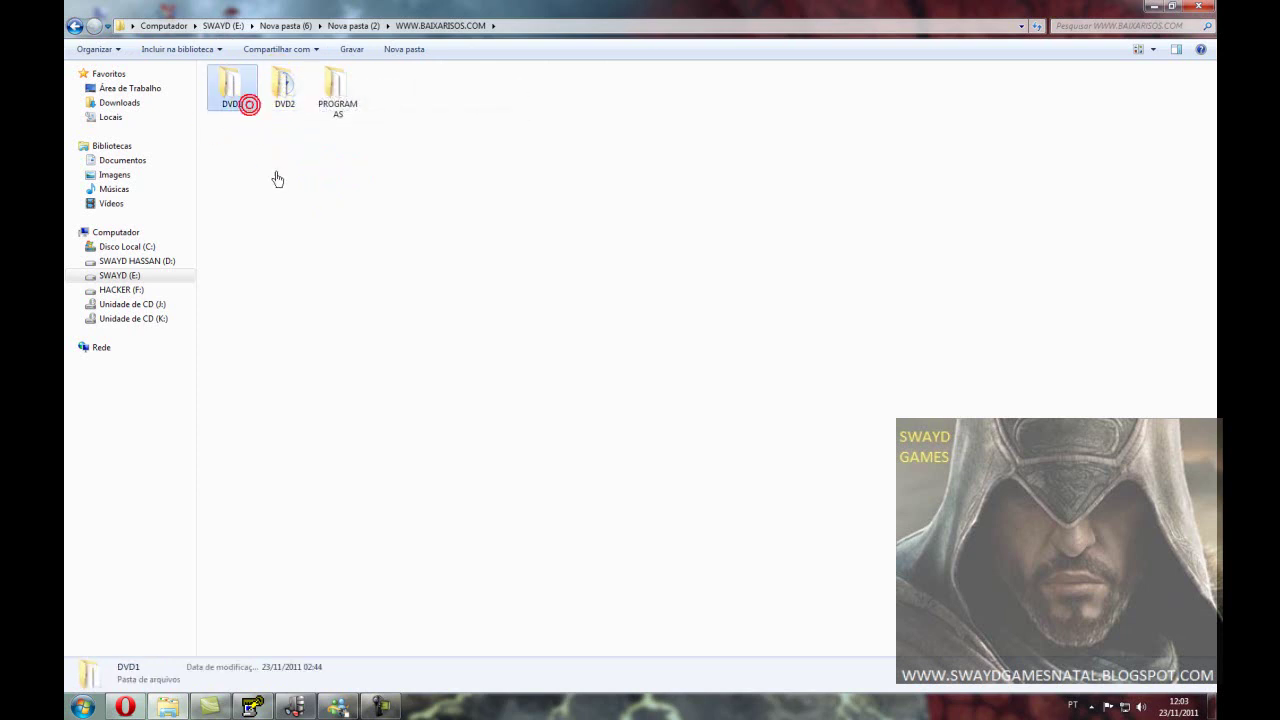
Step: Open the DVD1 folder and look through its whole list of archive parts and image files
double_click(245, 108)
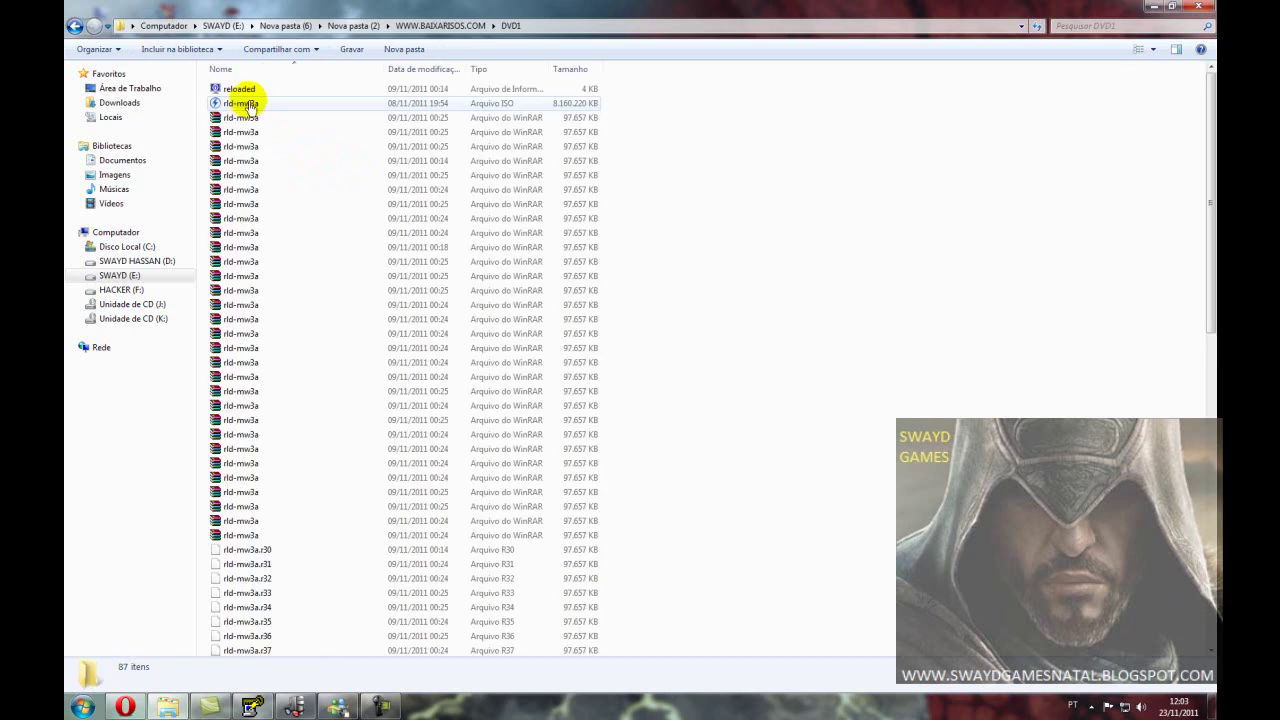
scroll(912, 345, "down", 3)
scroll(880, 400, "down", 9)
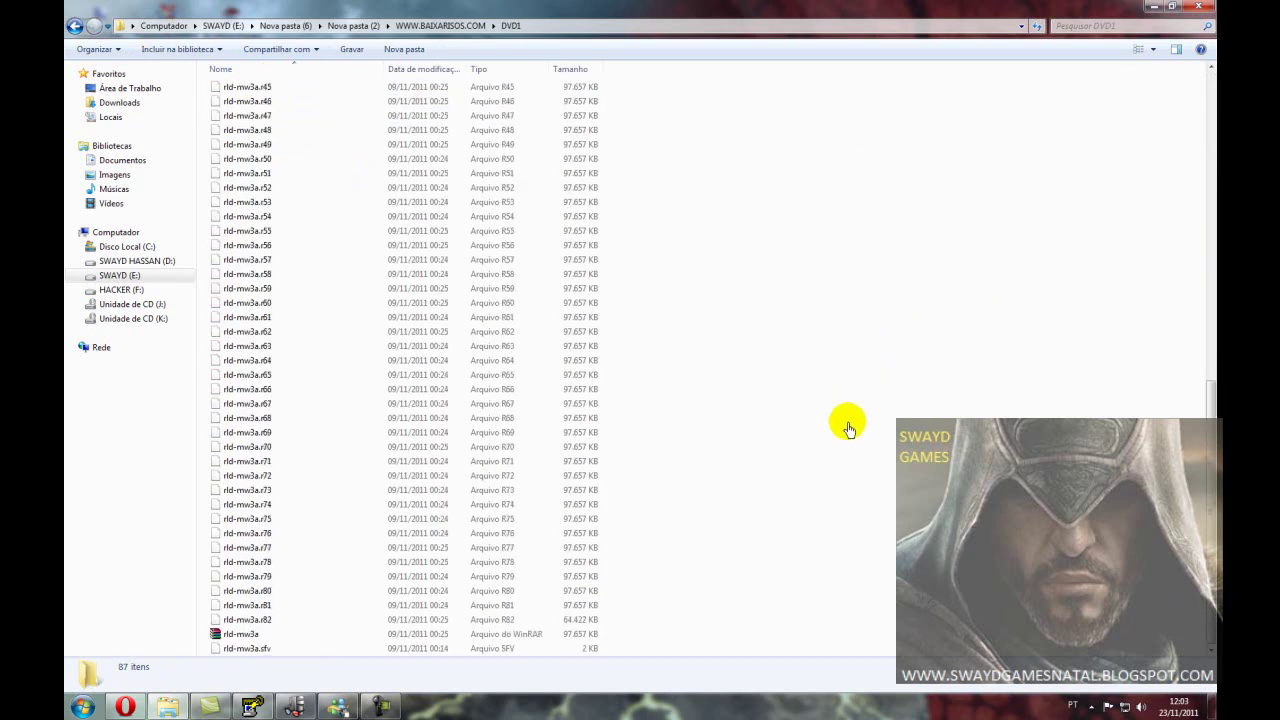
left_click_drag(1212, 614, 1211, 246)
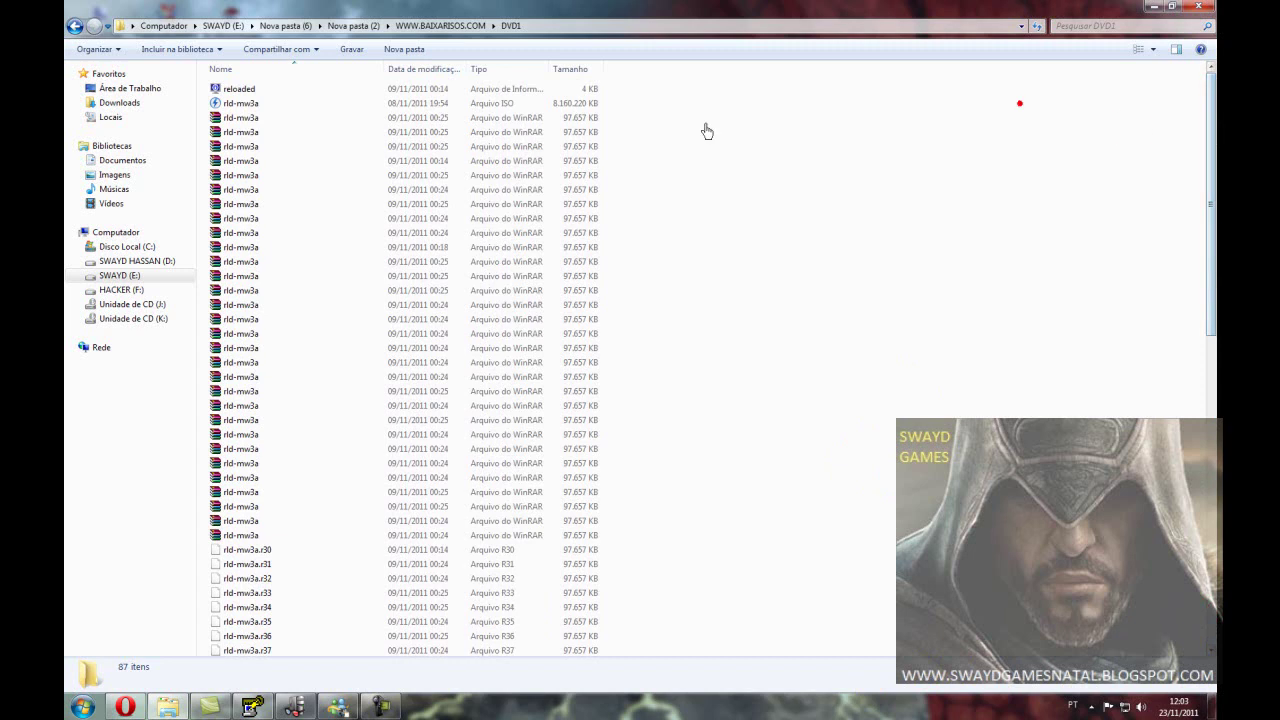
scroll(766, 334, "down", 12)
scroll(782, 480, "down", 2)
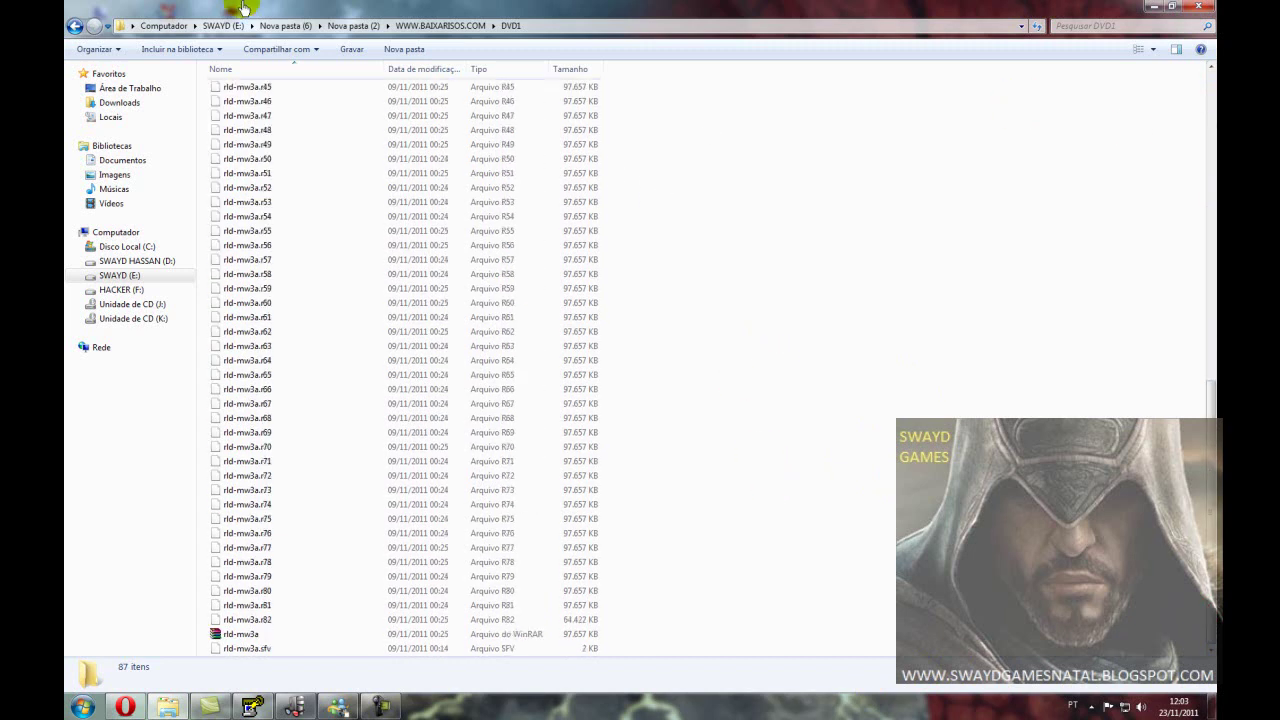
left_click(76, 27)
left_click(300, 240)
left_click(282, 88)
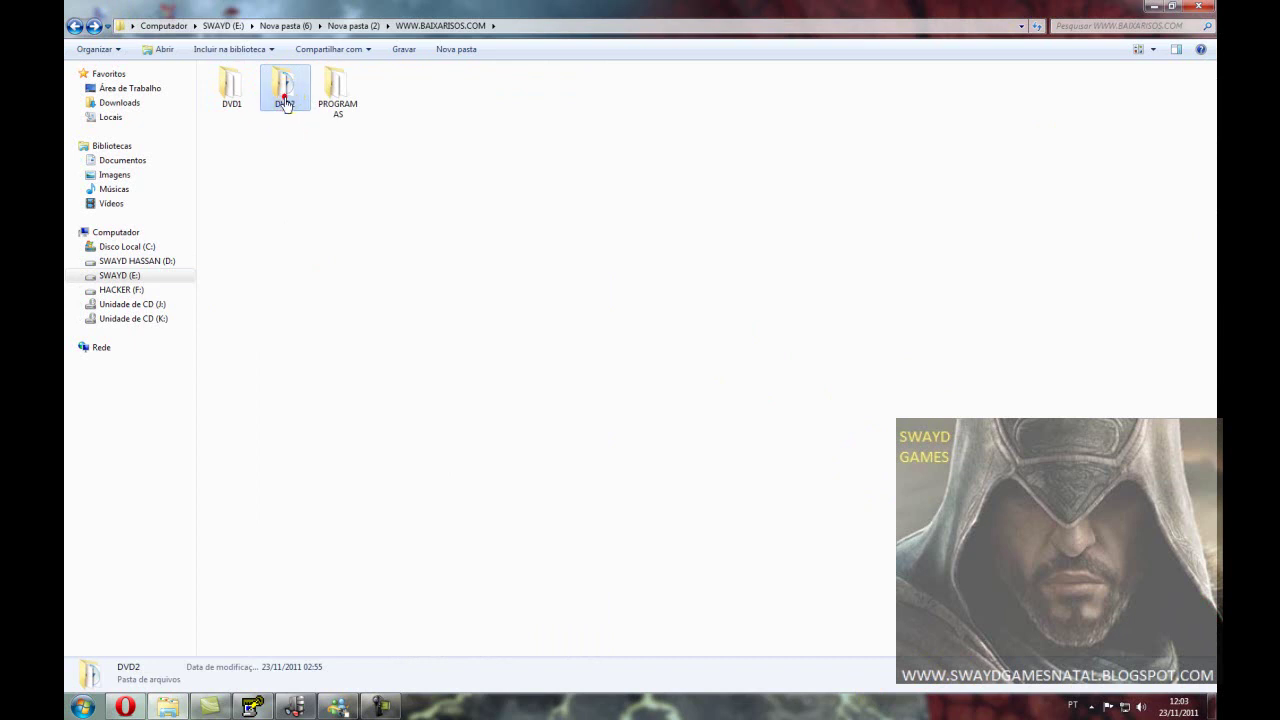
double_click(285, 103)
scroll(903, 331, "down", 8)
scroll(844, 400, "up", 9)
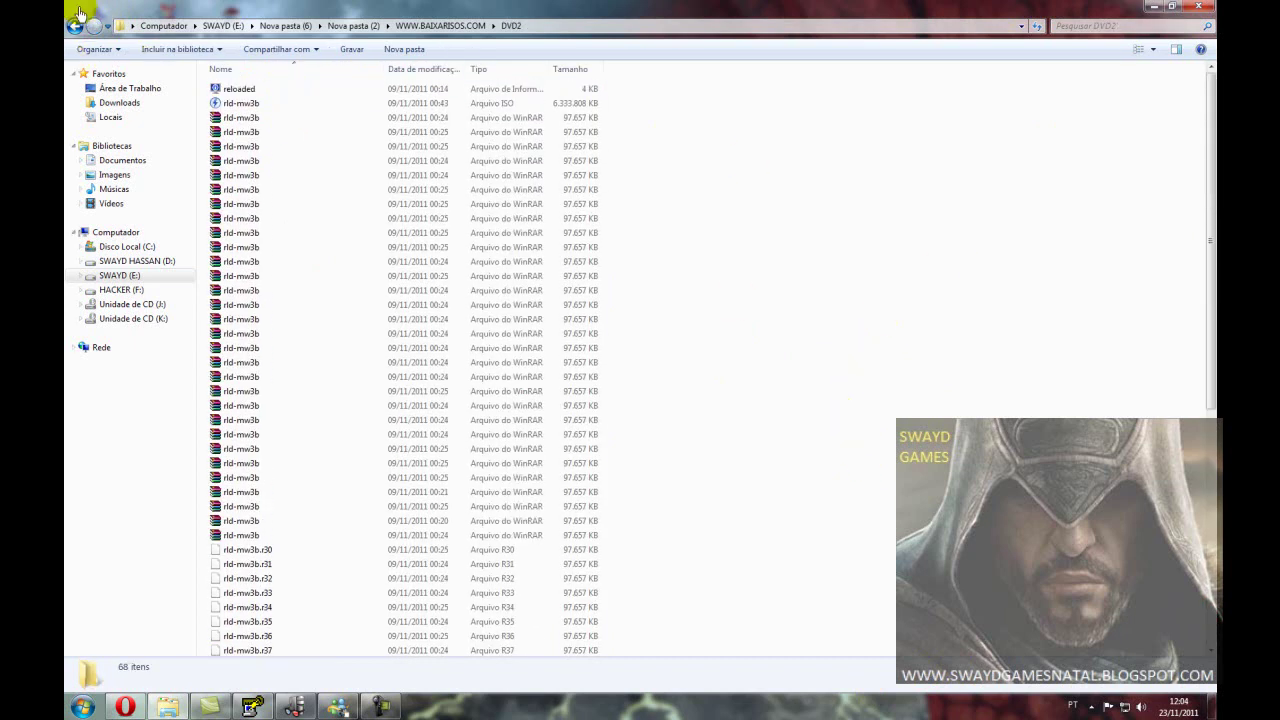
Step: Go back, open the PROGRAMAS folder and examine the wrar393br and dtlite4402-0131 installers
left_click(74, 25)
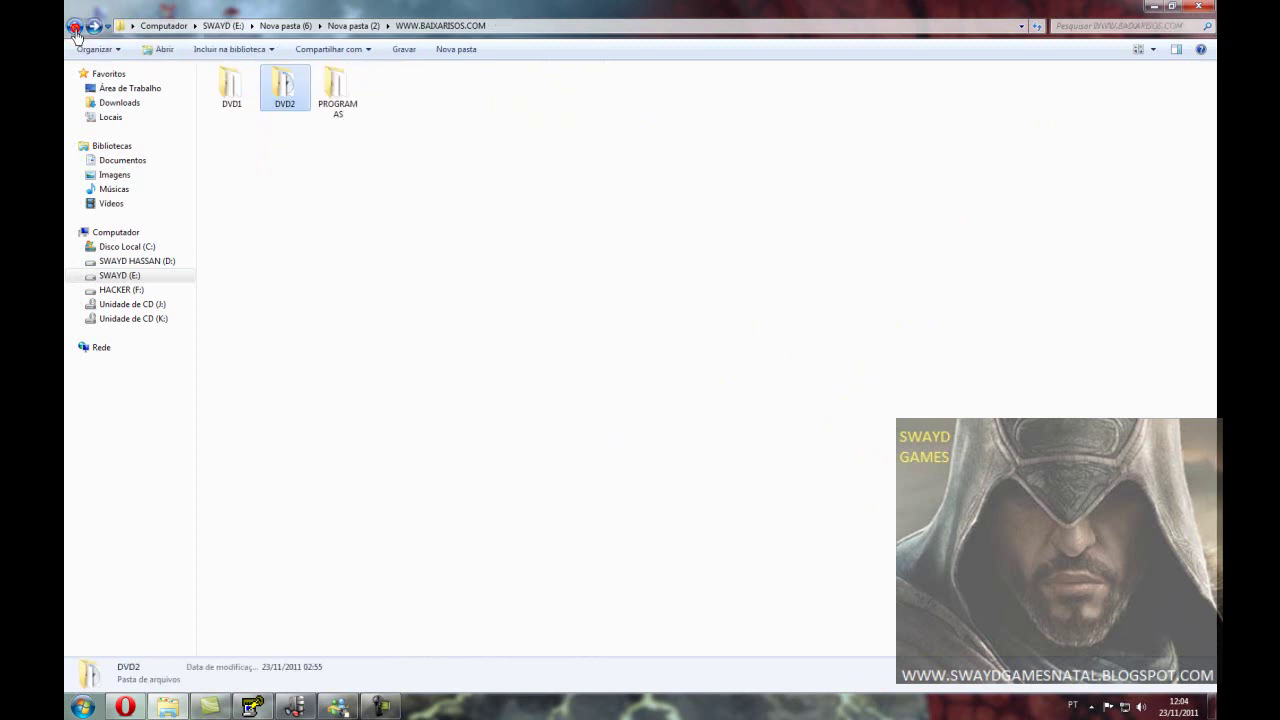
left_click(330, 110)
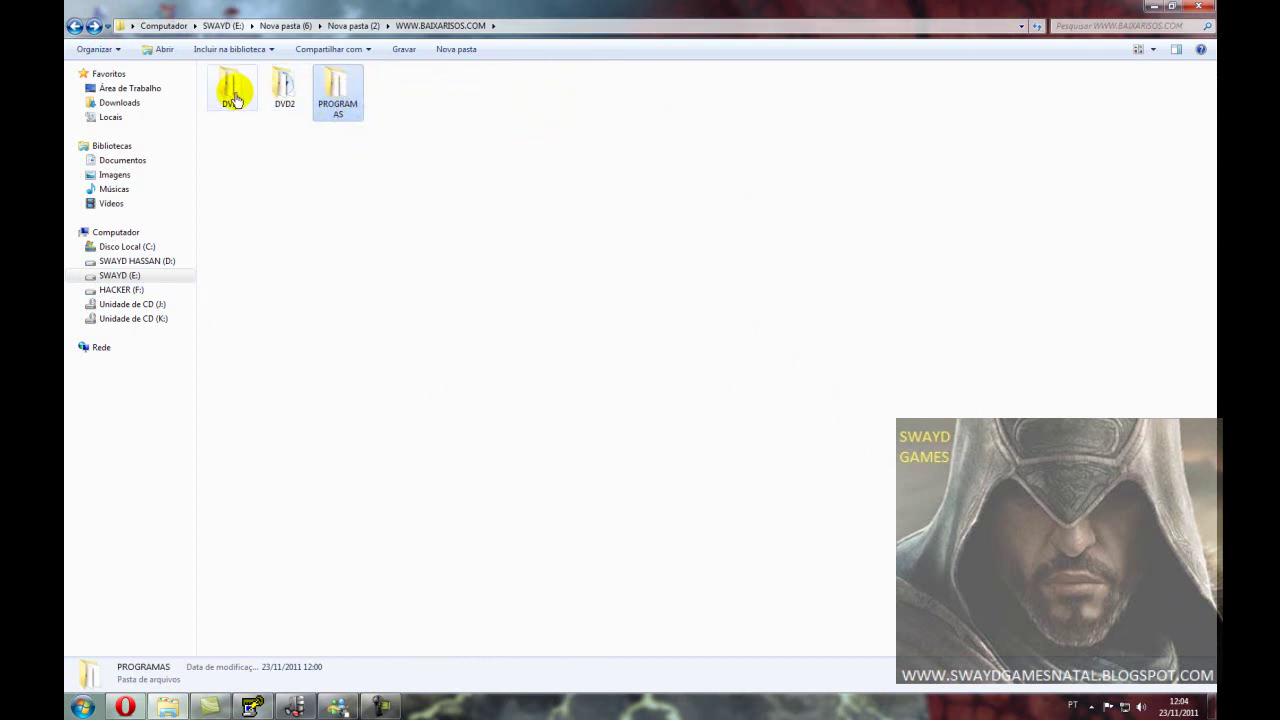
double_click(336, 95)
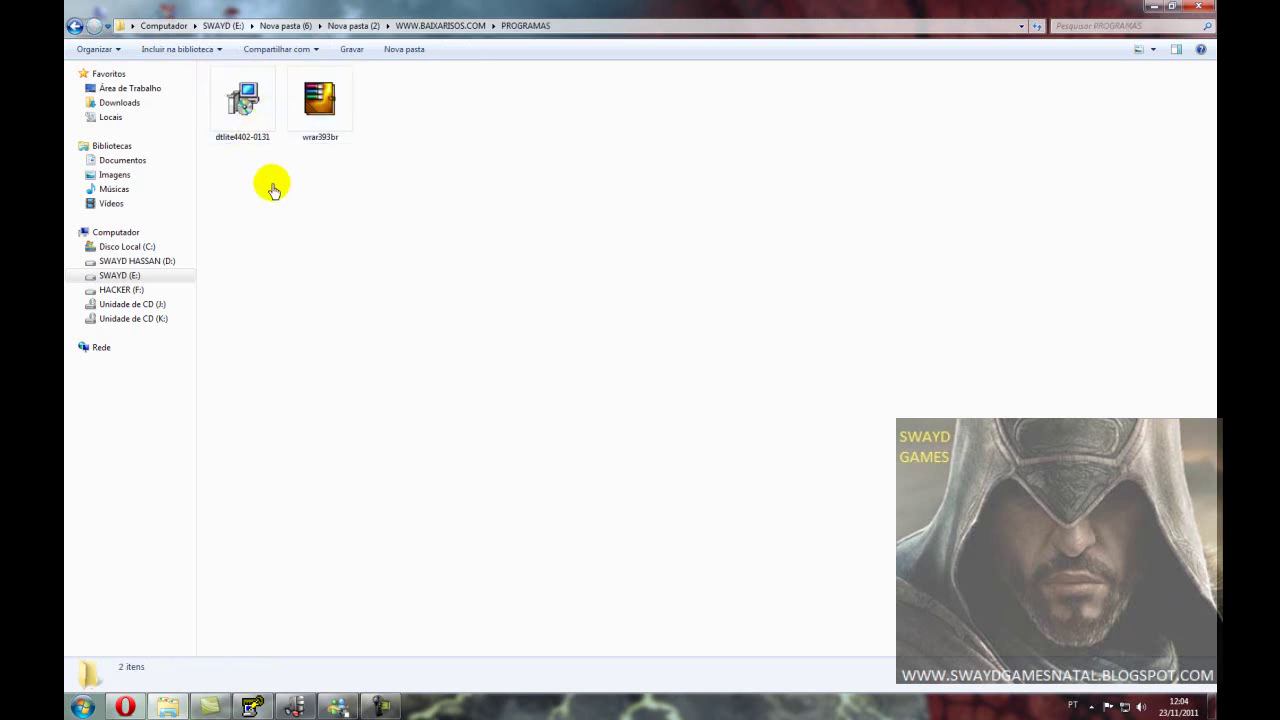
left_click(310, 130)
left_click_drag(237, 155, 316, 135)
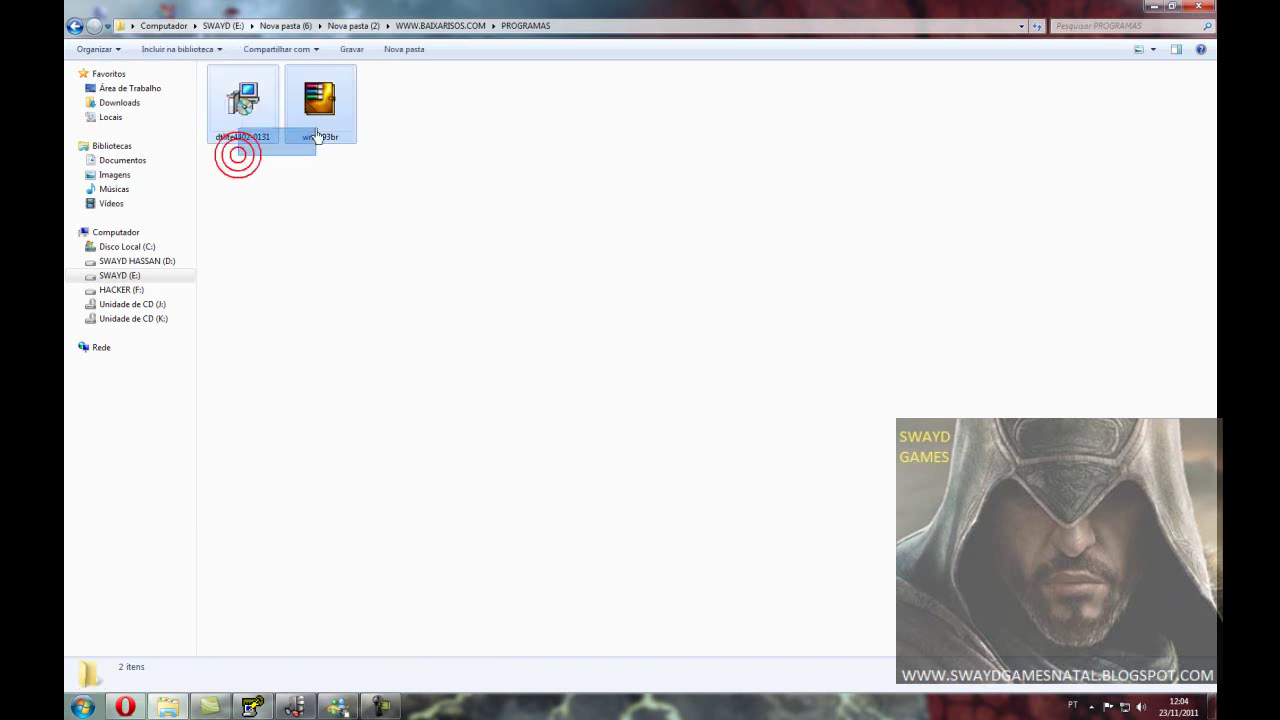
left_click(320, 130)
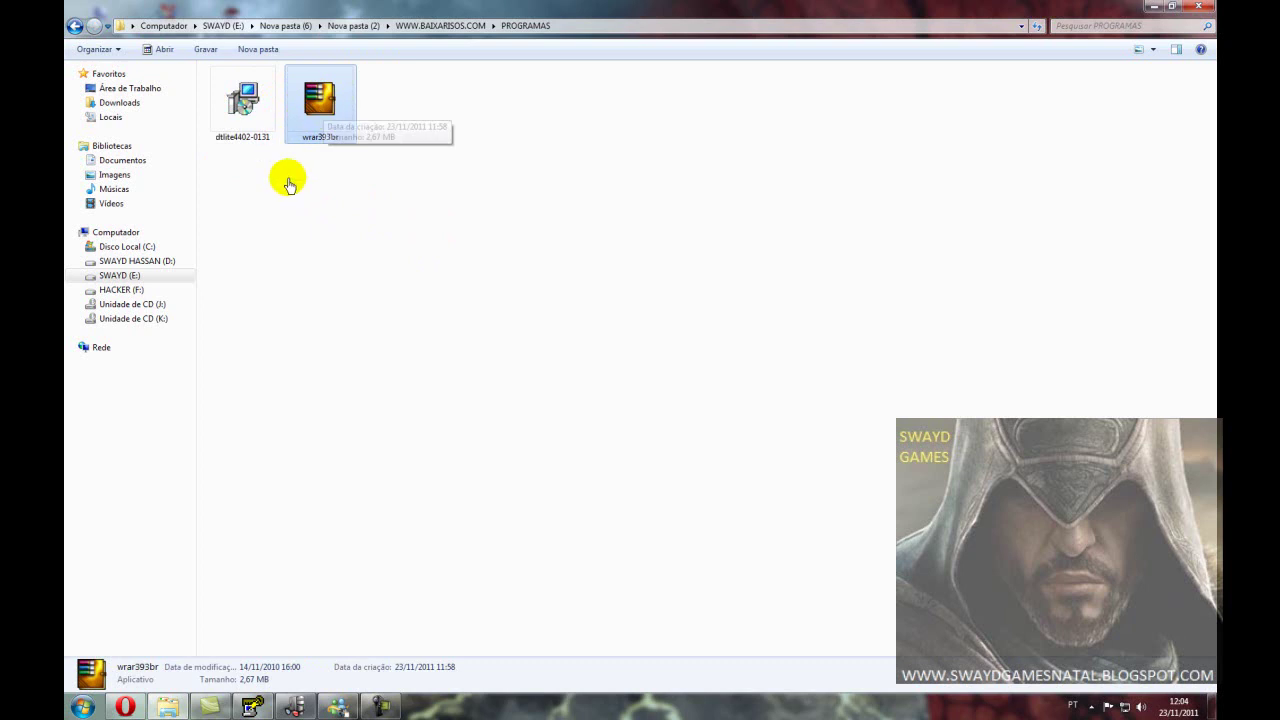
left_click(250, 128)
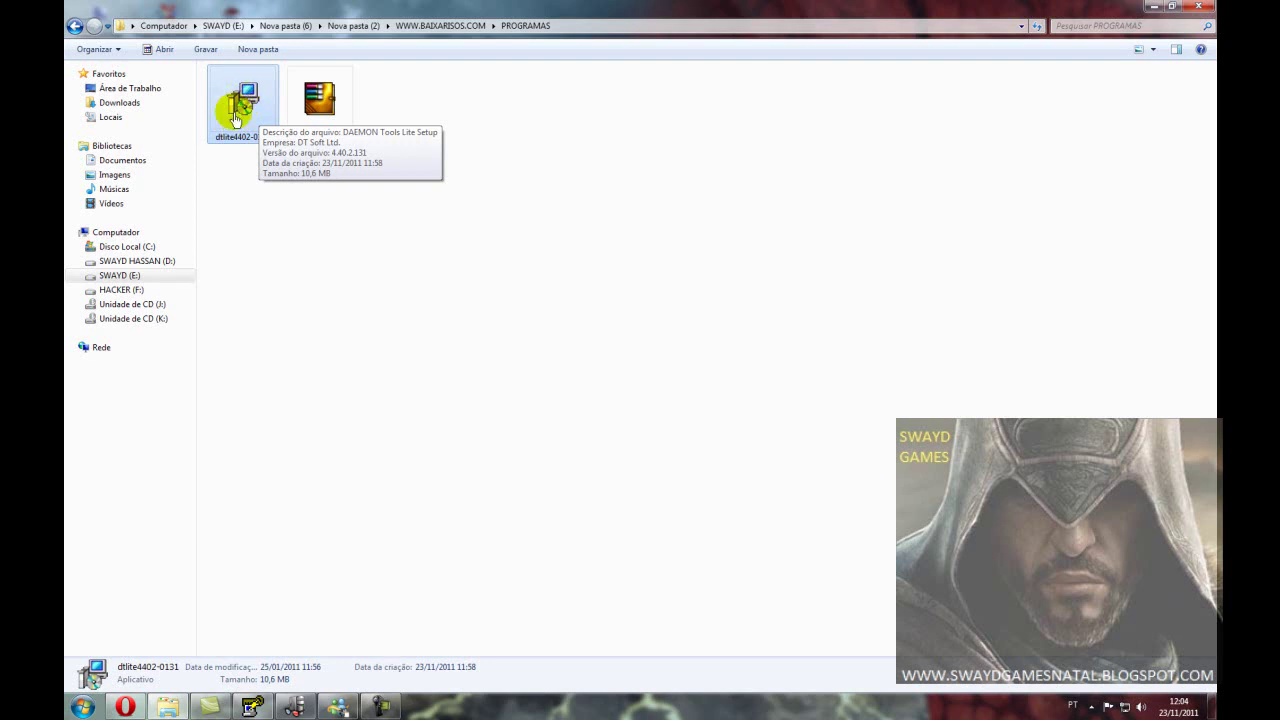
left_click(258, 170)
left_click(243, 130)
left_click(243, 197)
left_click(242, 145)
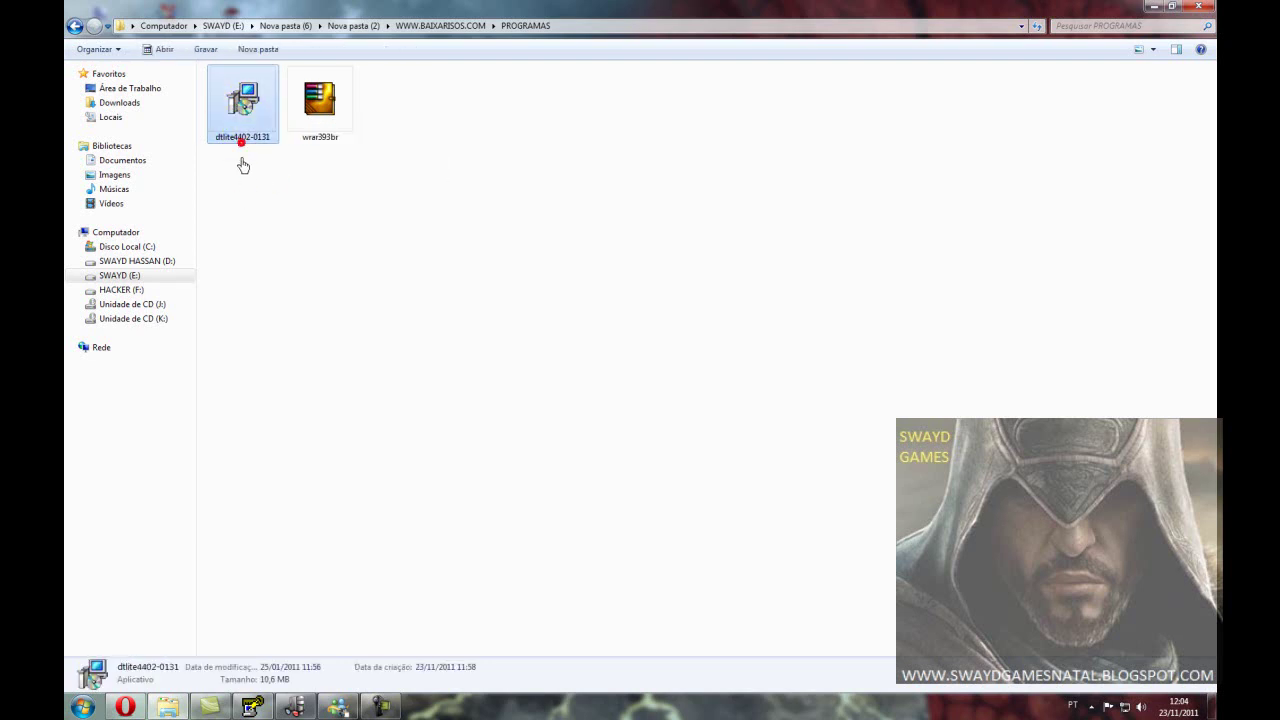
left_click(286, 194)
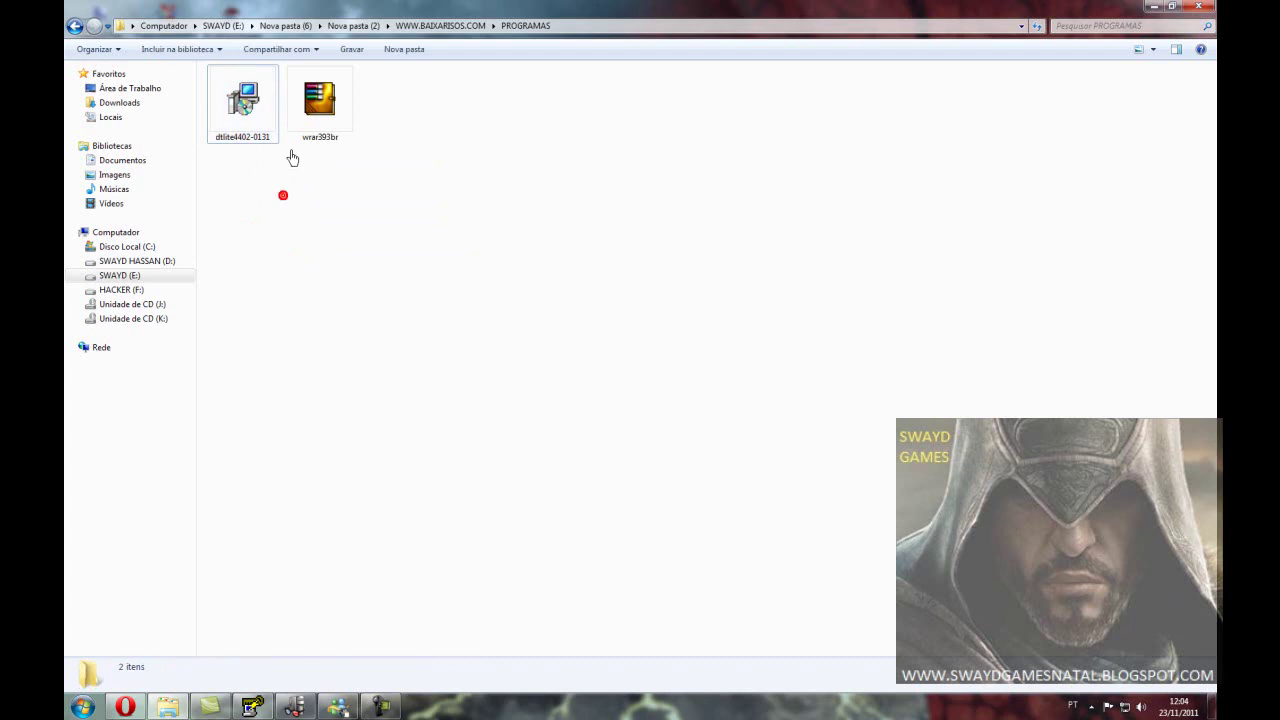
Step: Reopen the DVD1 folder, view the extraction options of the first rld-mw3a WinRAR archive, and select the rld-mw3a ISO file
left_click(76, 28)
double_click(243, 90)
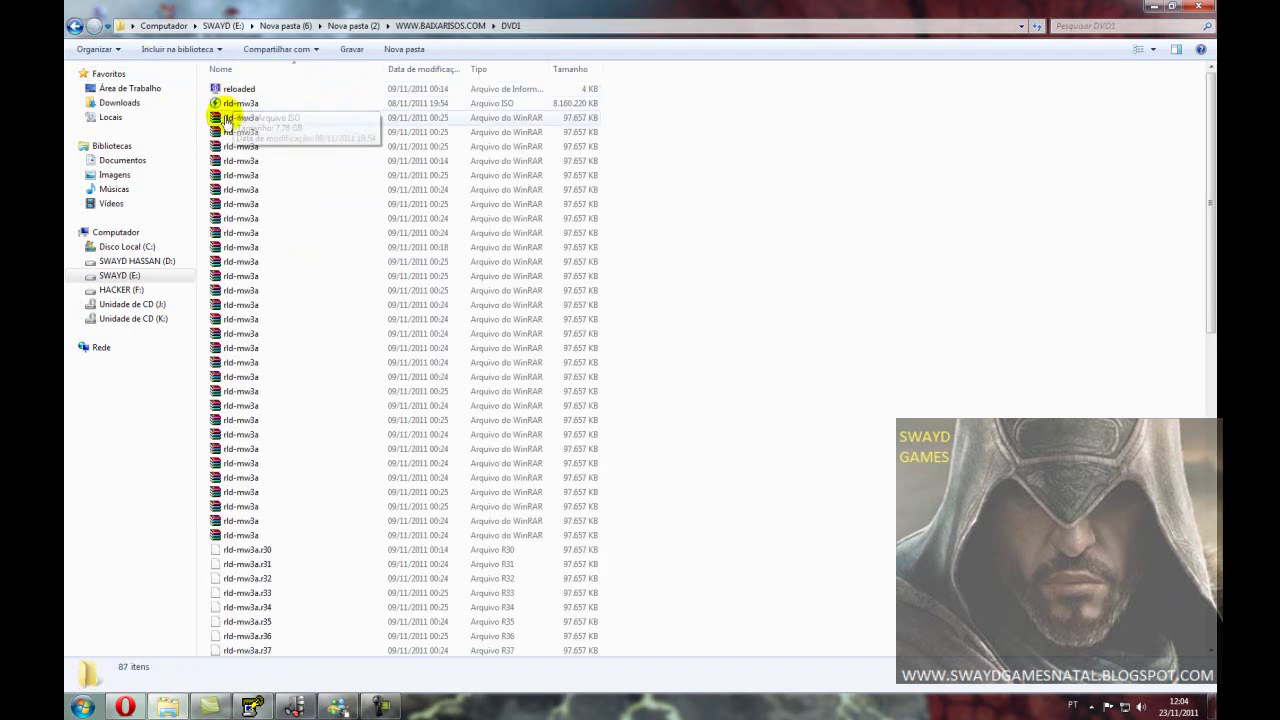
left_click(238, 121)
right_click(256, 125)
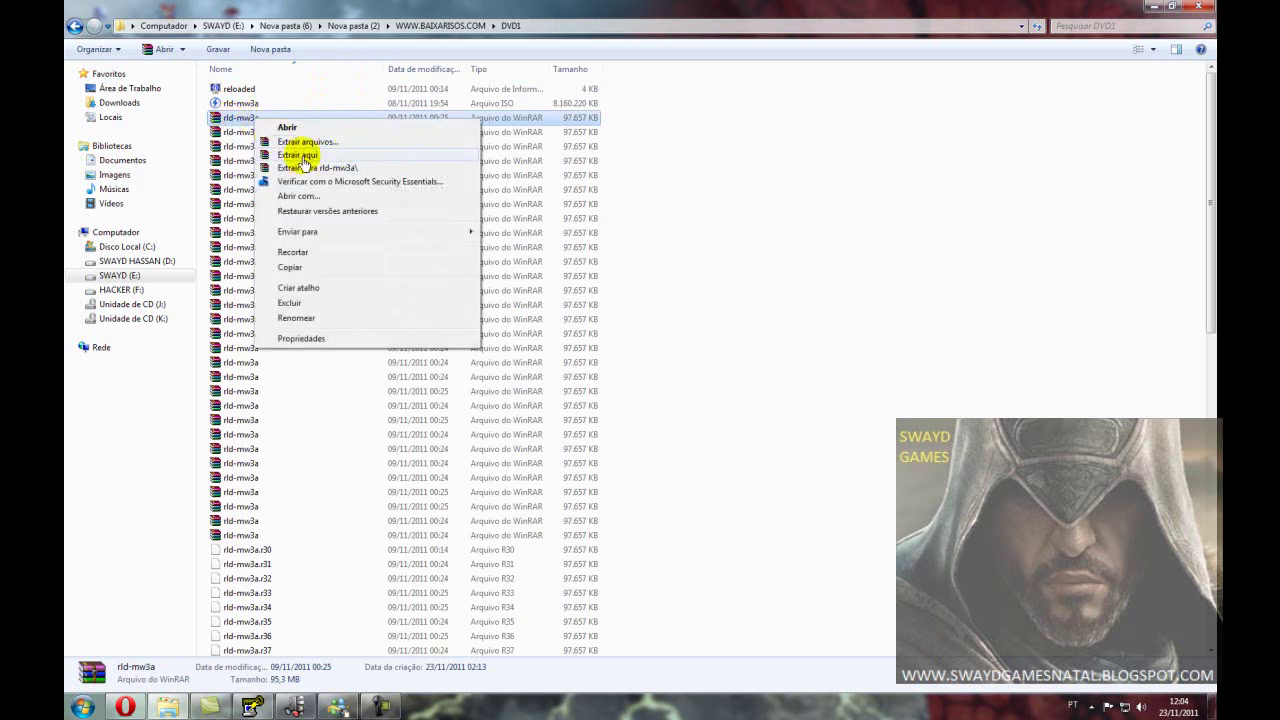
left_click(243, 104)
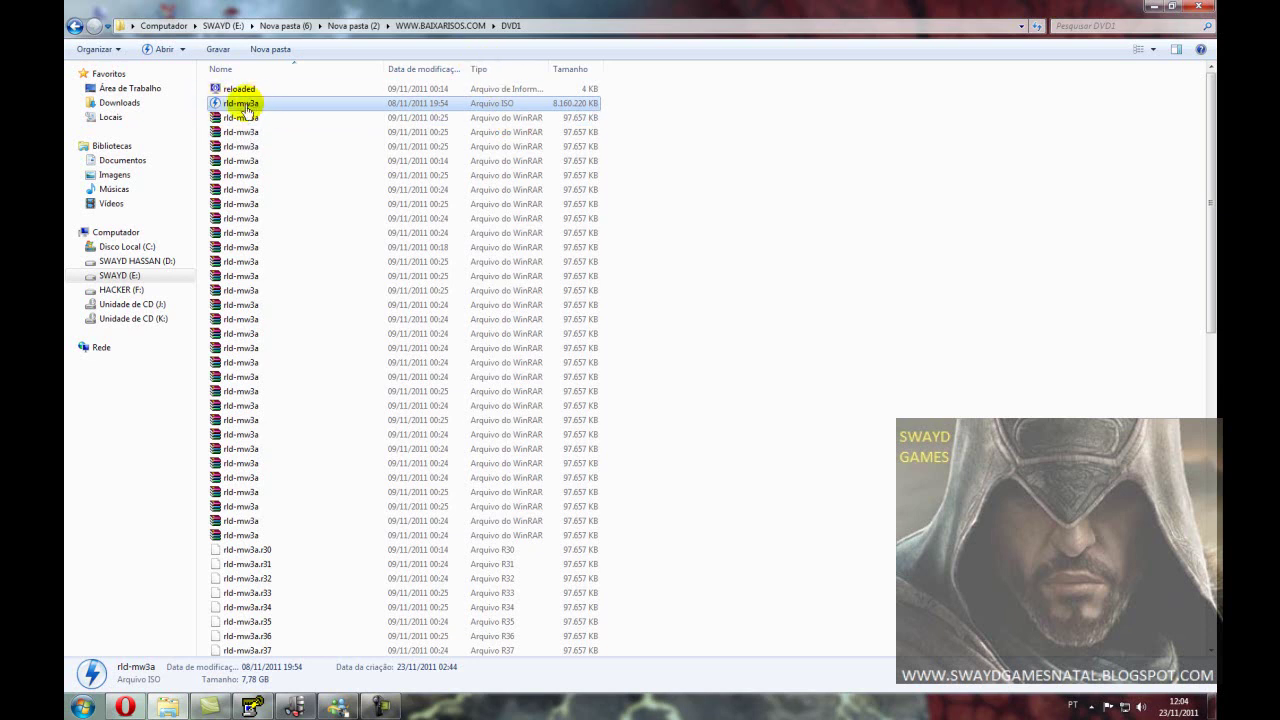
left_click(74, 28)
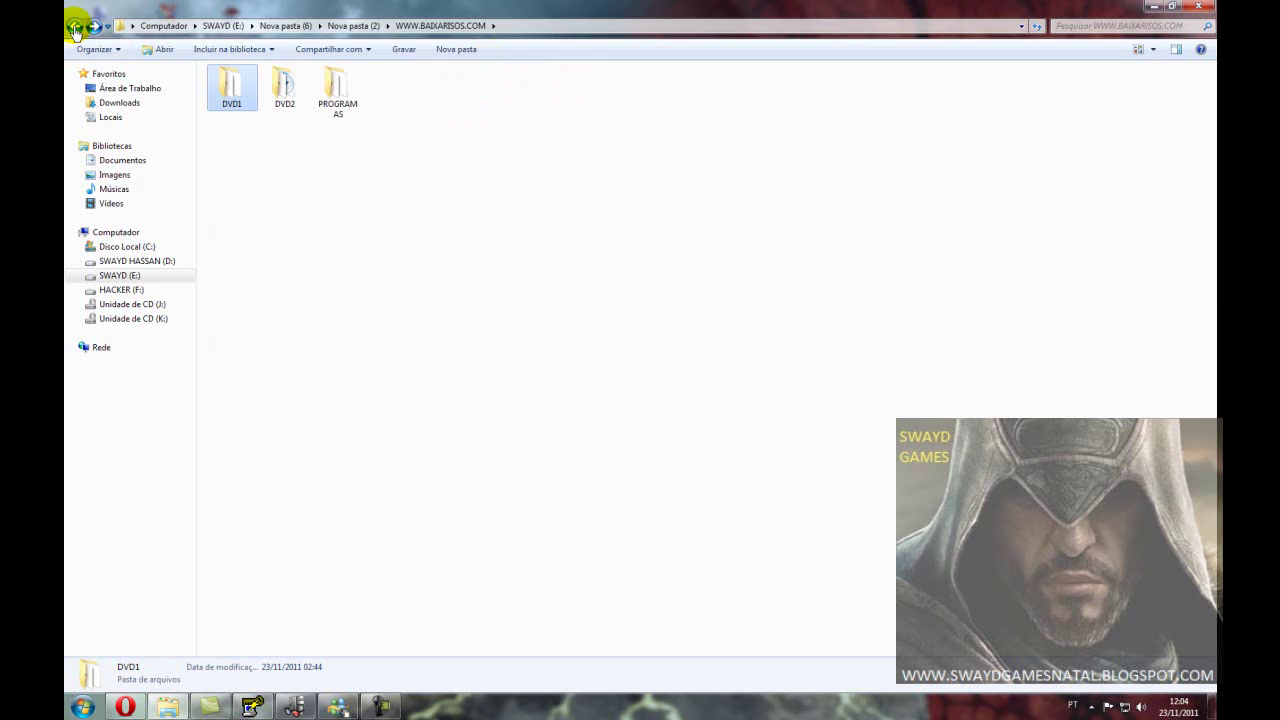
left_click(74, 28)
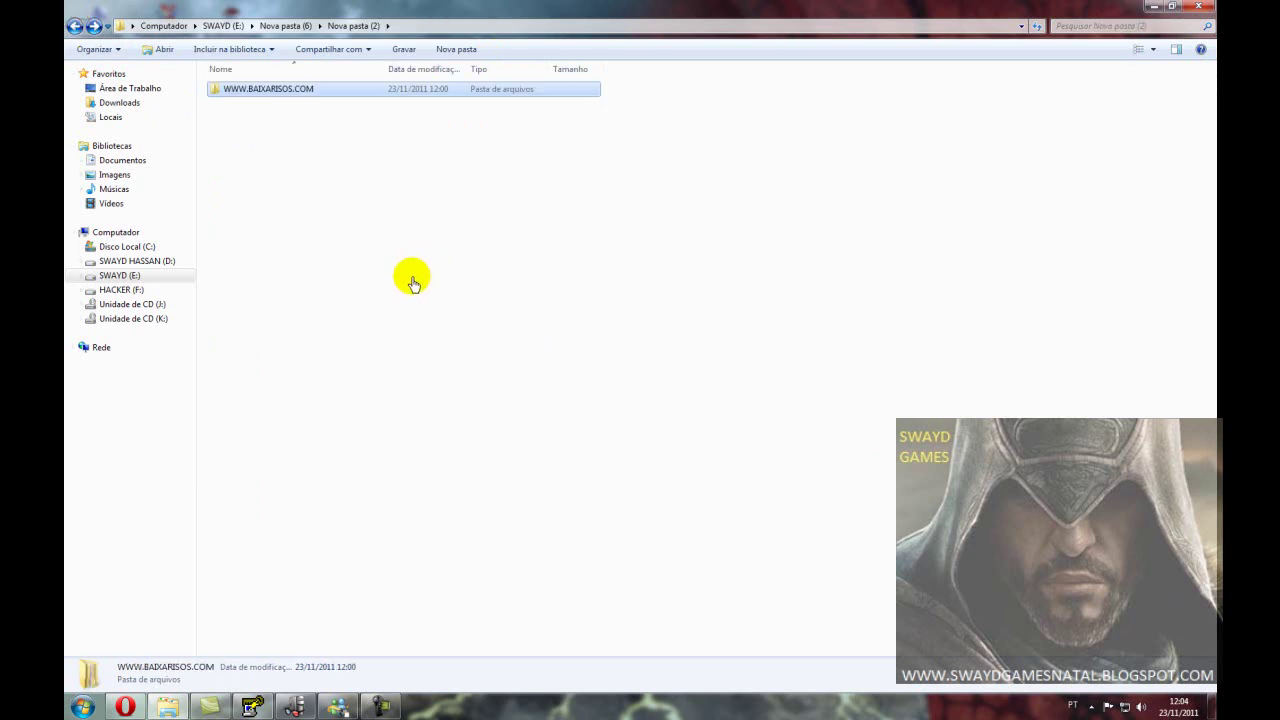
key("super+d")
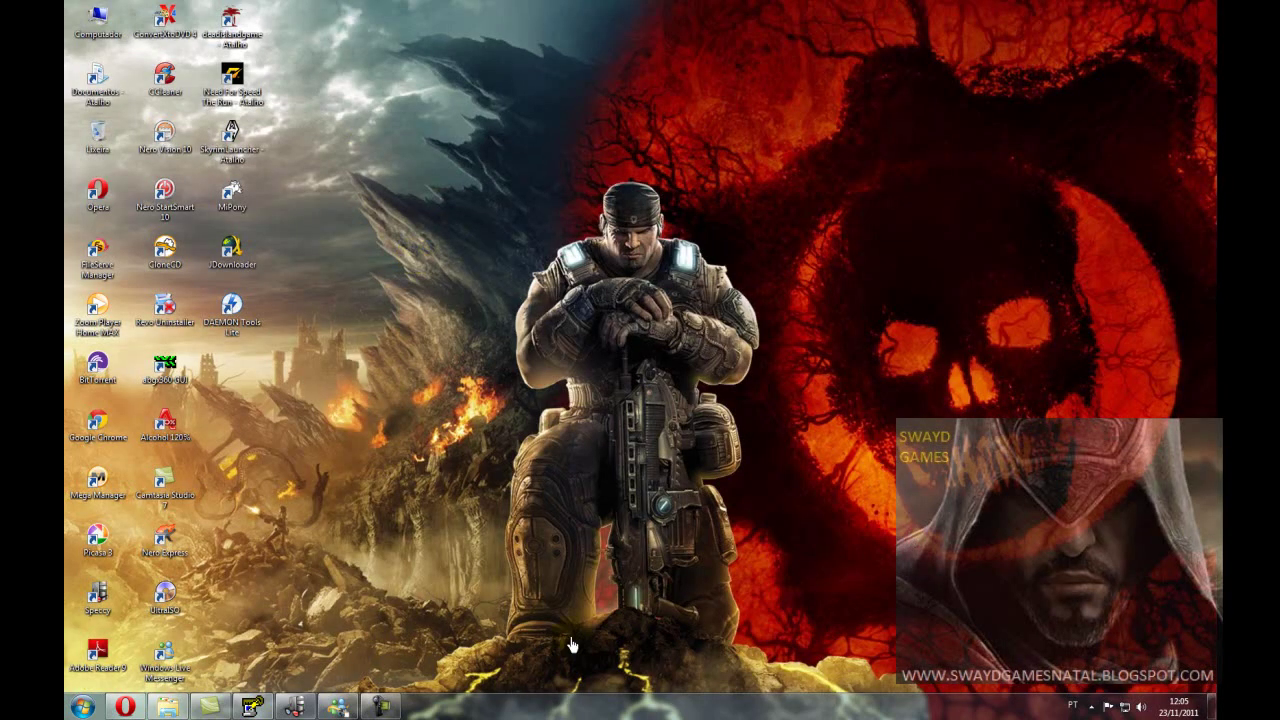
left_click(1092, 708)
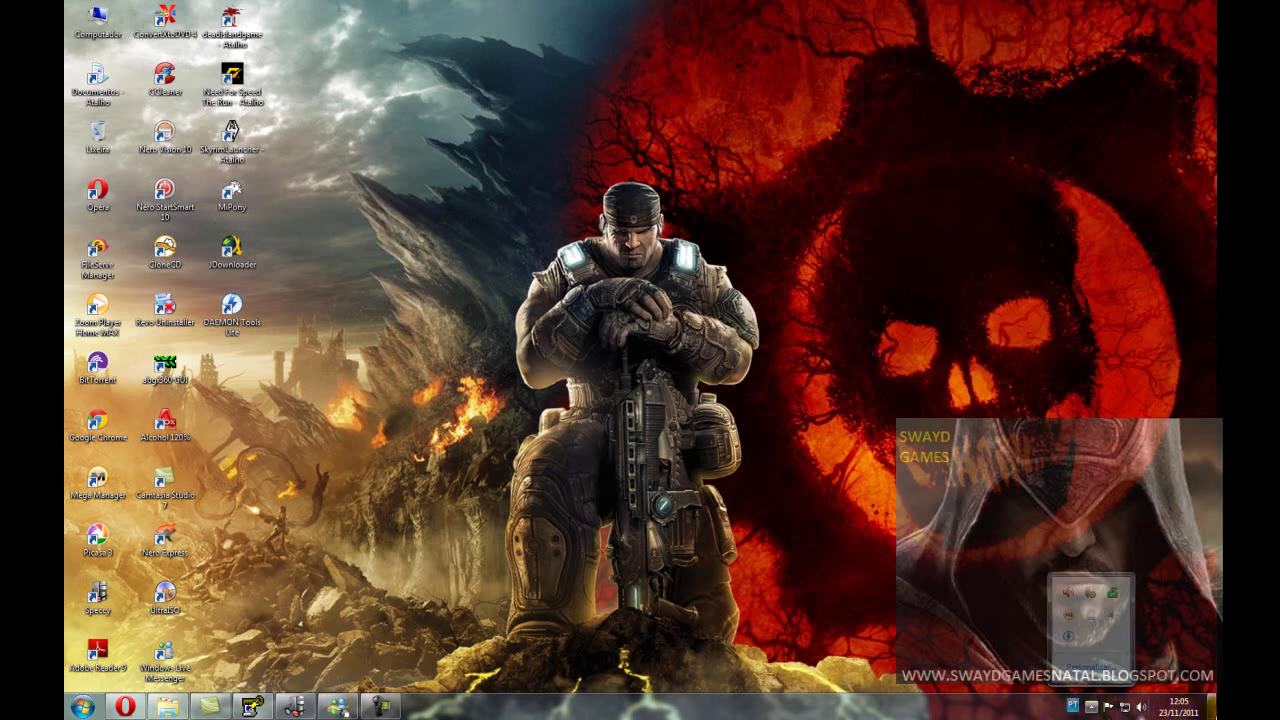
right_click(1068, 640)
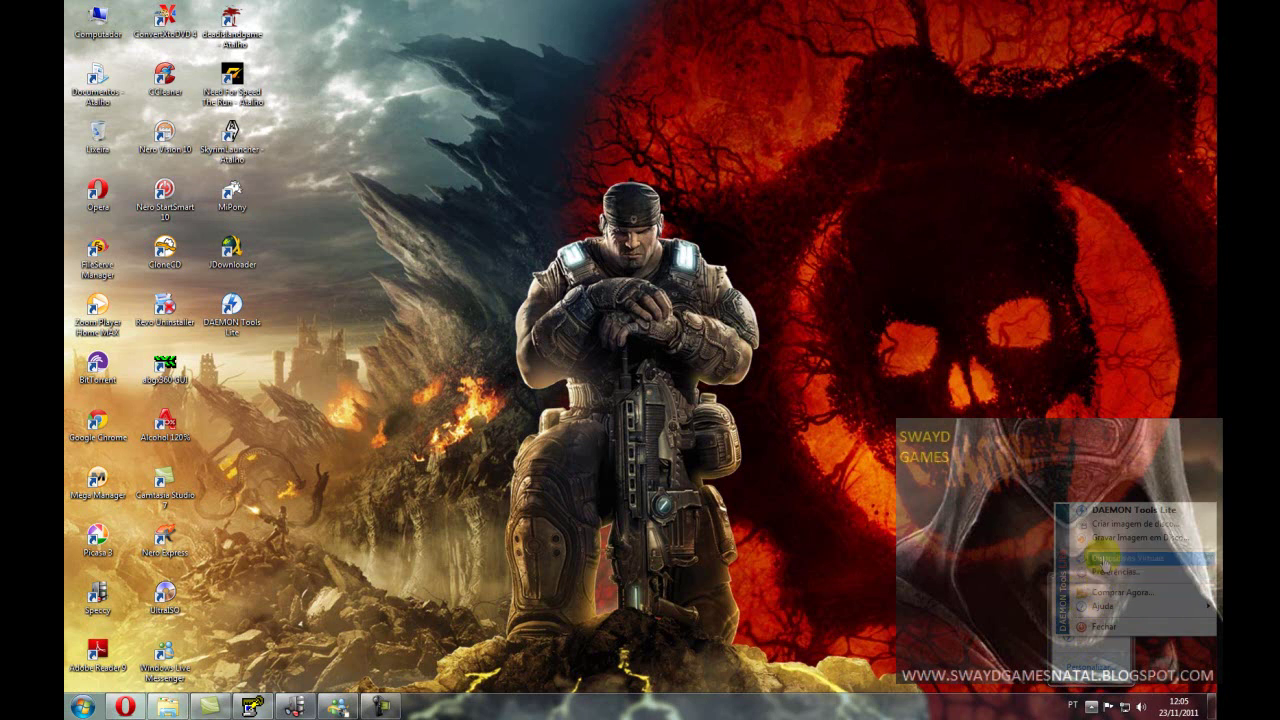
mouse_move(1118, 562)
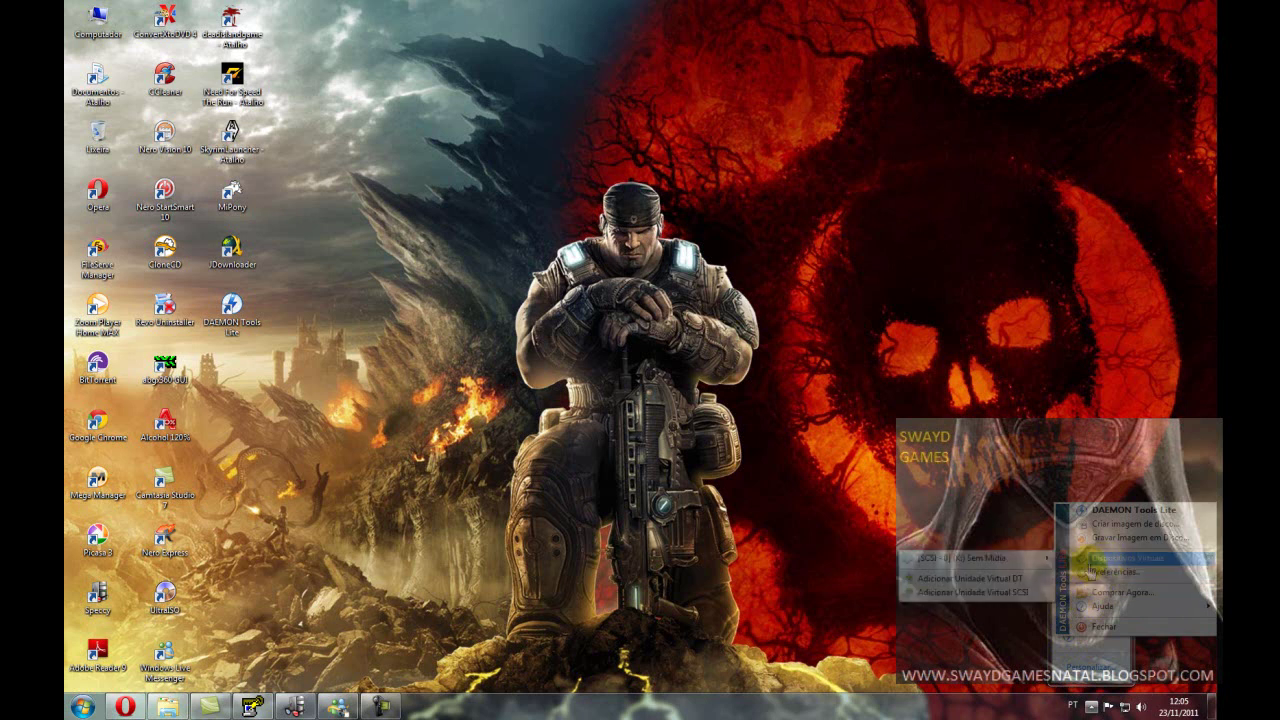
mouse_move(1036, 572)
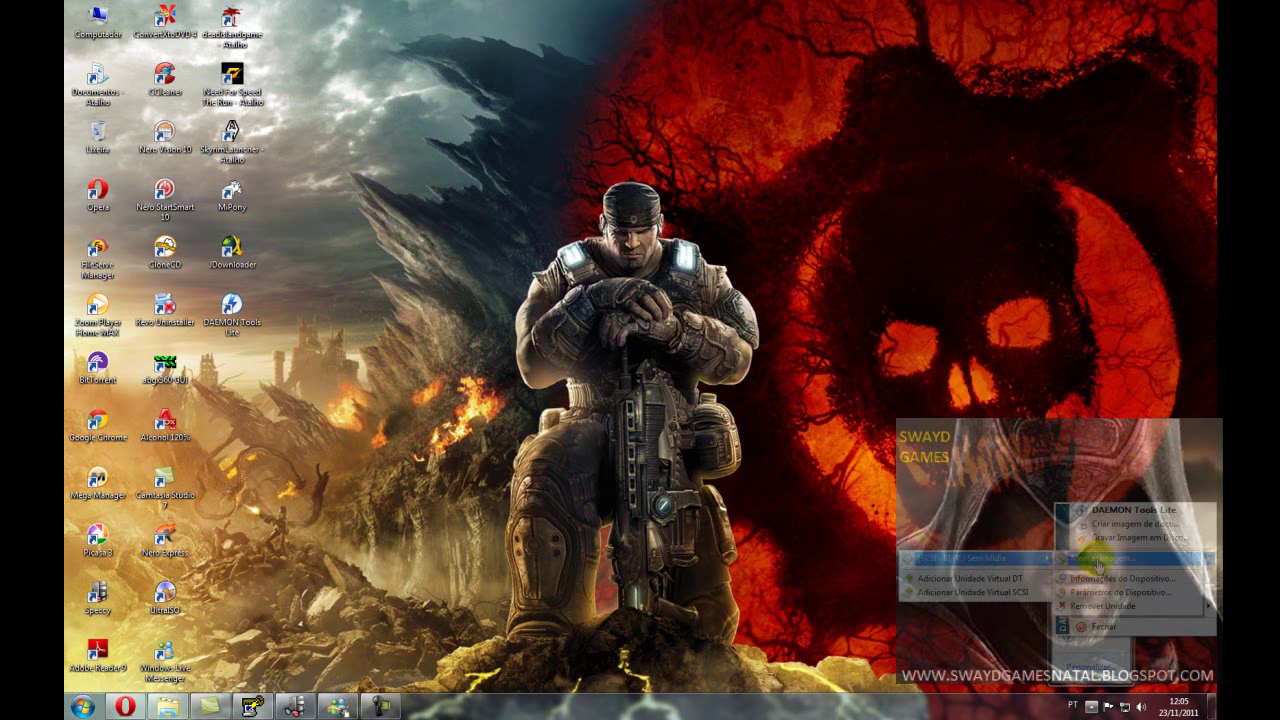
left_click(1079, 657)
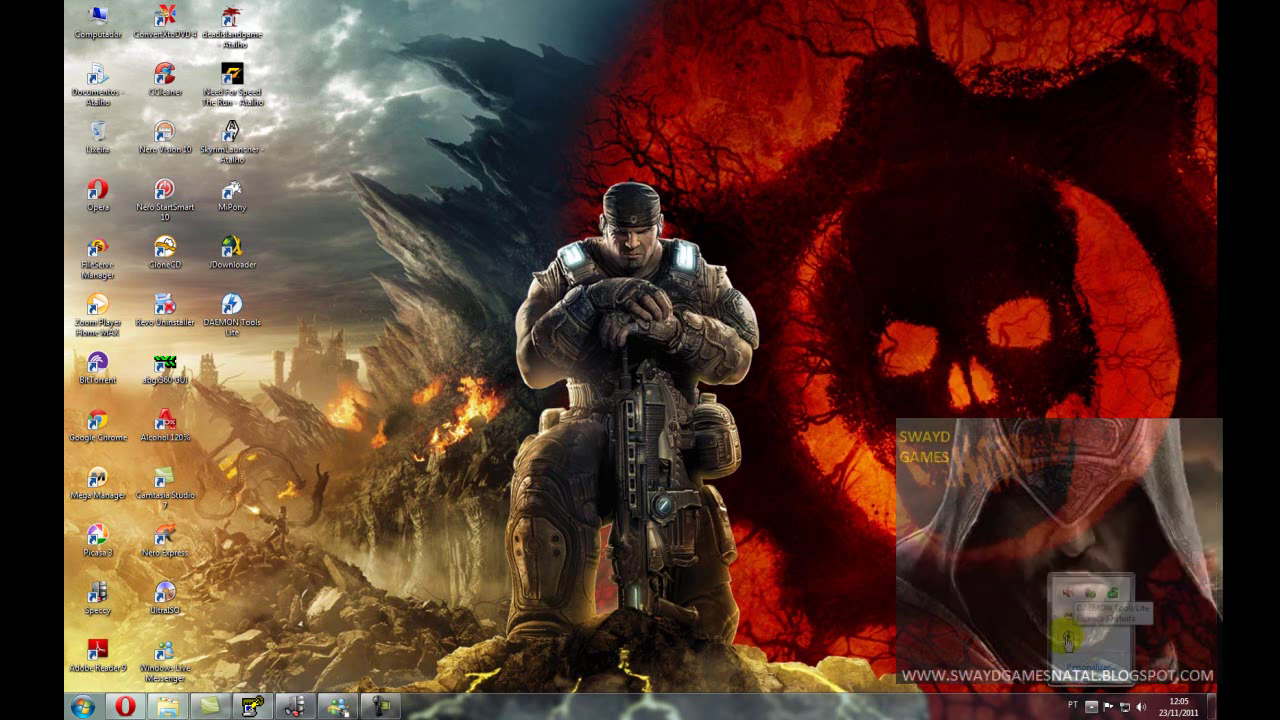
Step: Start mounting a disc image on the existing SCSI virtual drive of DAEMON Tools Lite
right_click(1068, 636)
mouse_move(1075, 558)
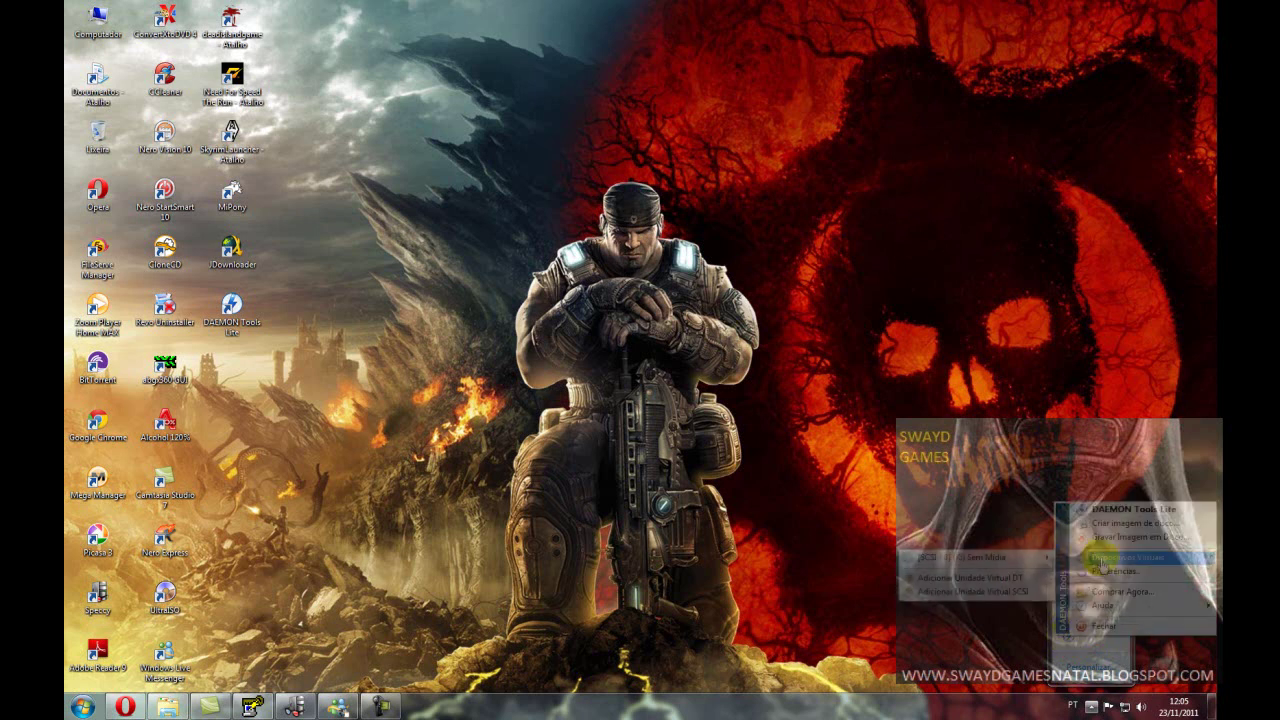
mouse_move(1034, 568)
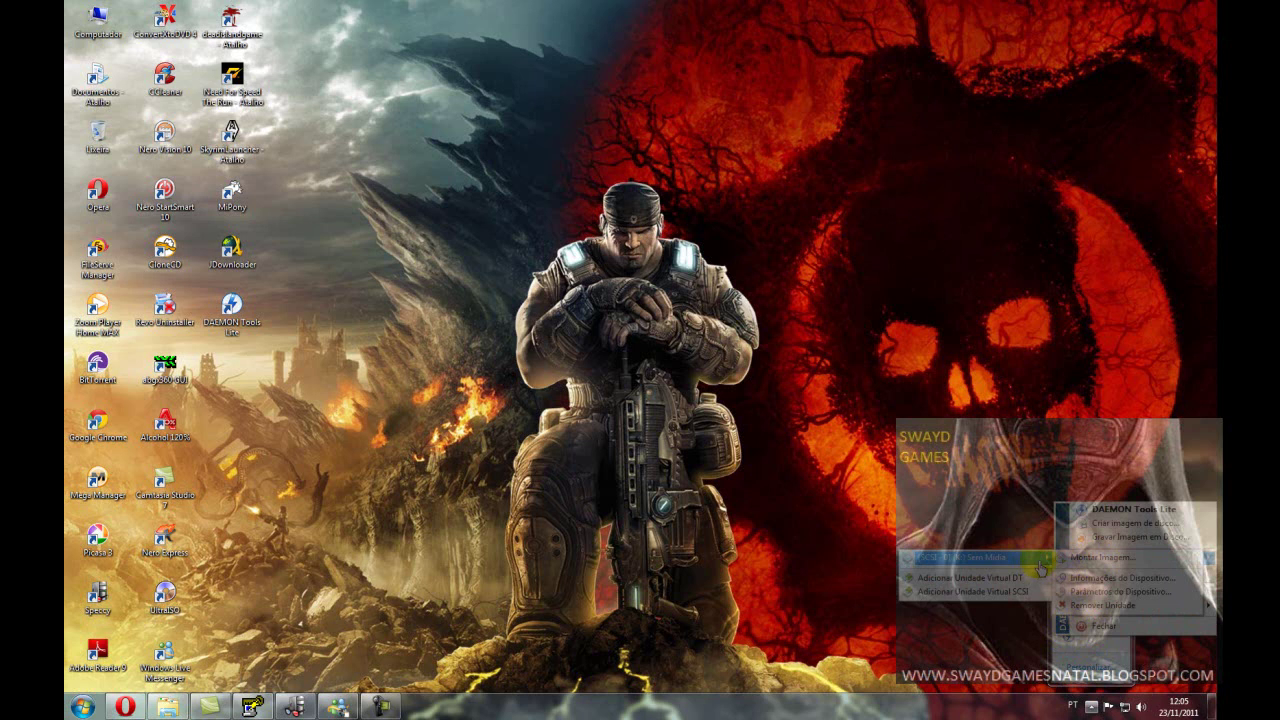
left_click(1106, 560)
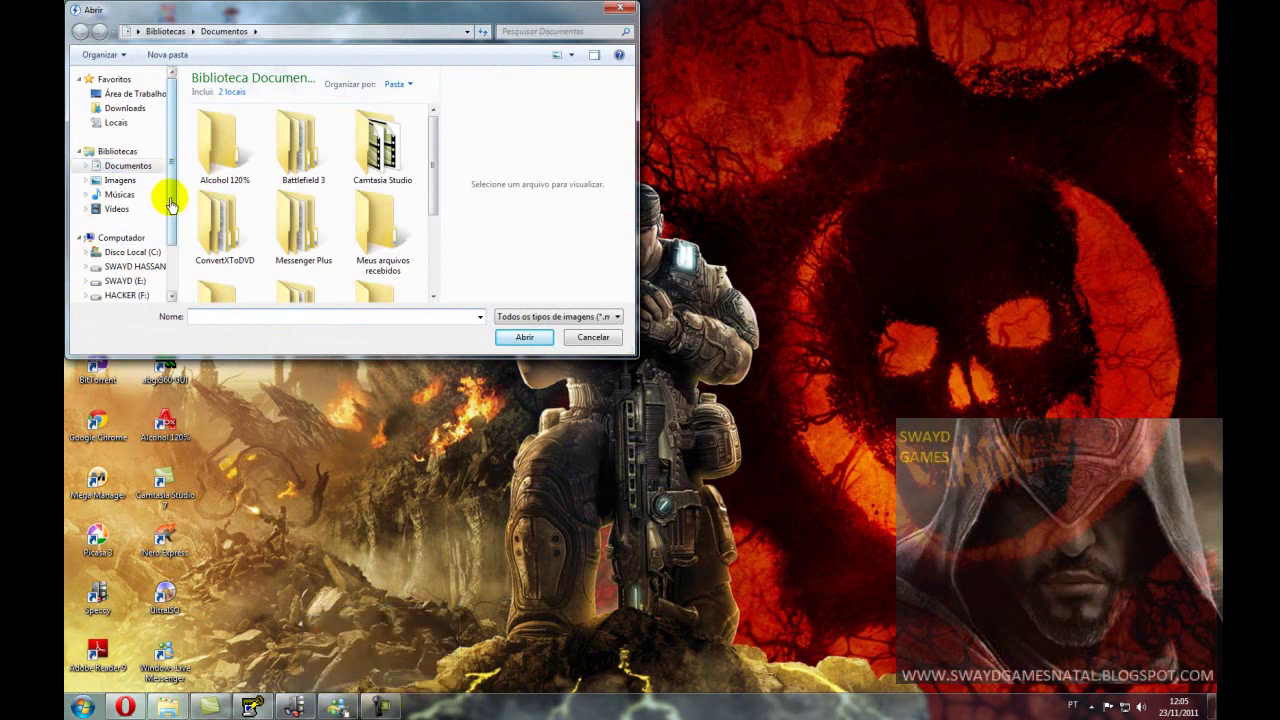
scroll(168, 196, "down", 1)
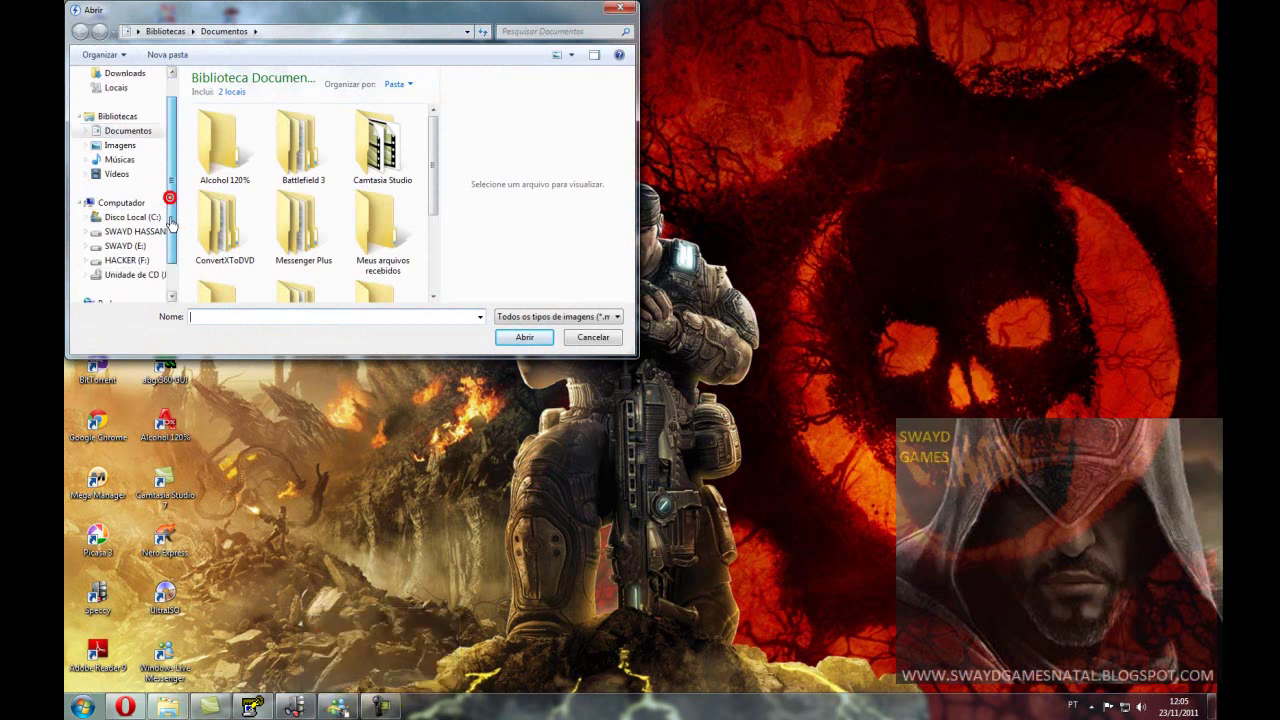
left_click(126, 246)
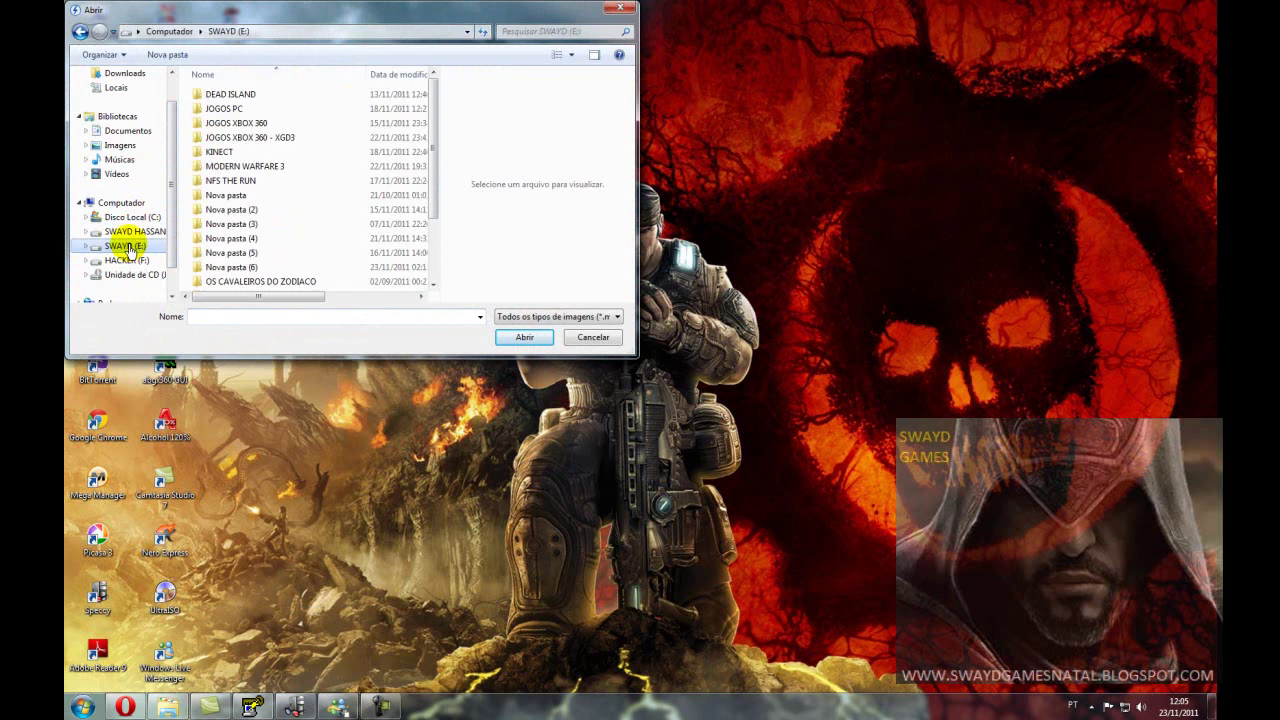
double_click(256, 266)
double_click(244, 110)
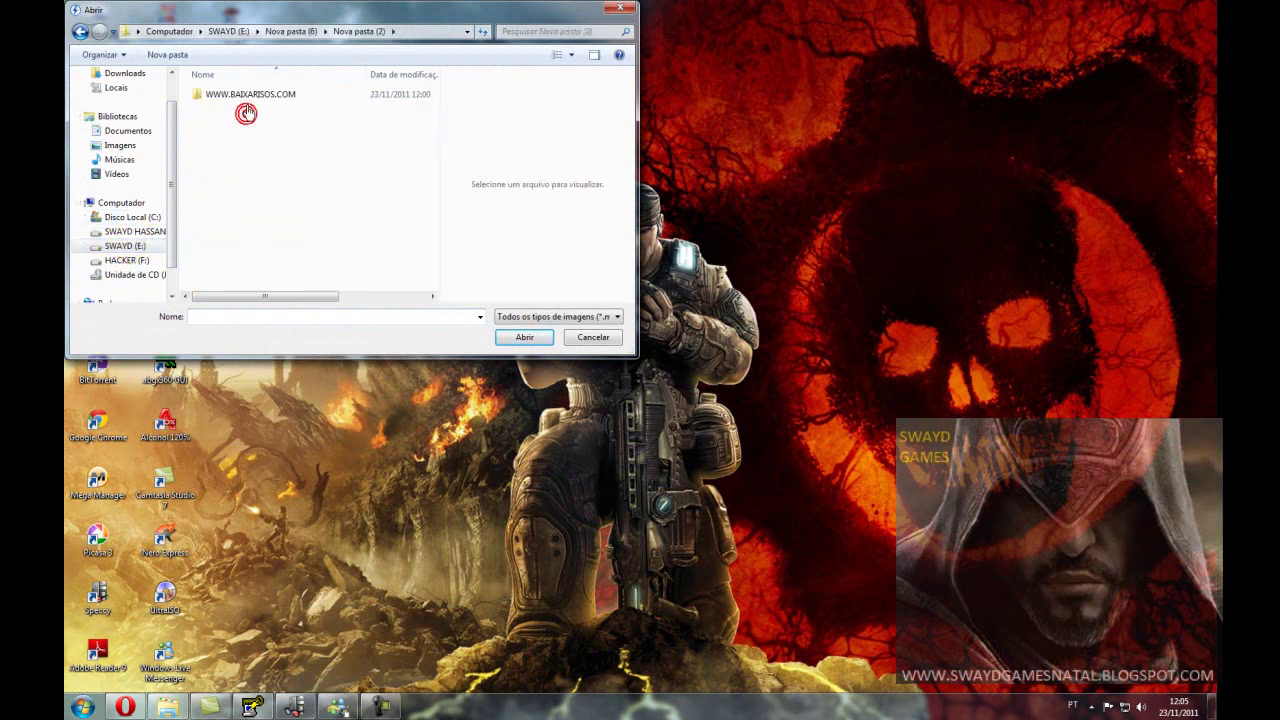
double_click(232, 96)
double_click(228, 97)
left_click(224, 97)
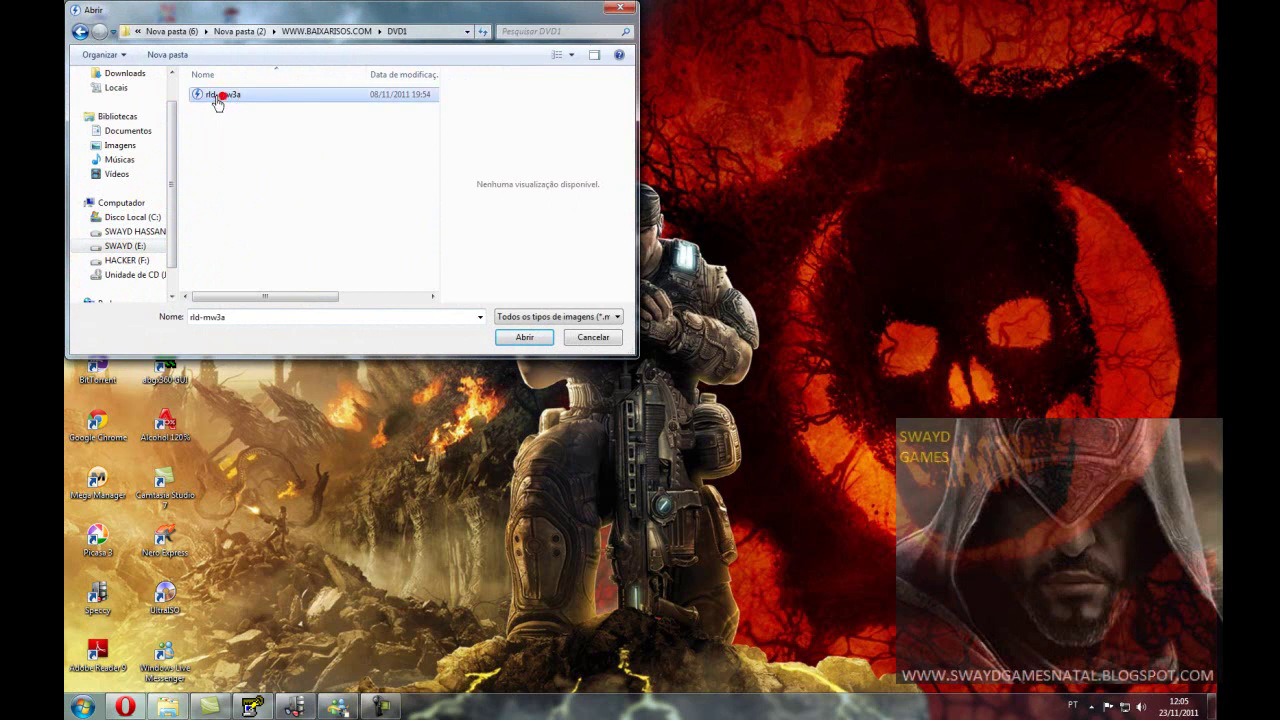
double_click(224, 95)
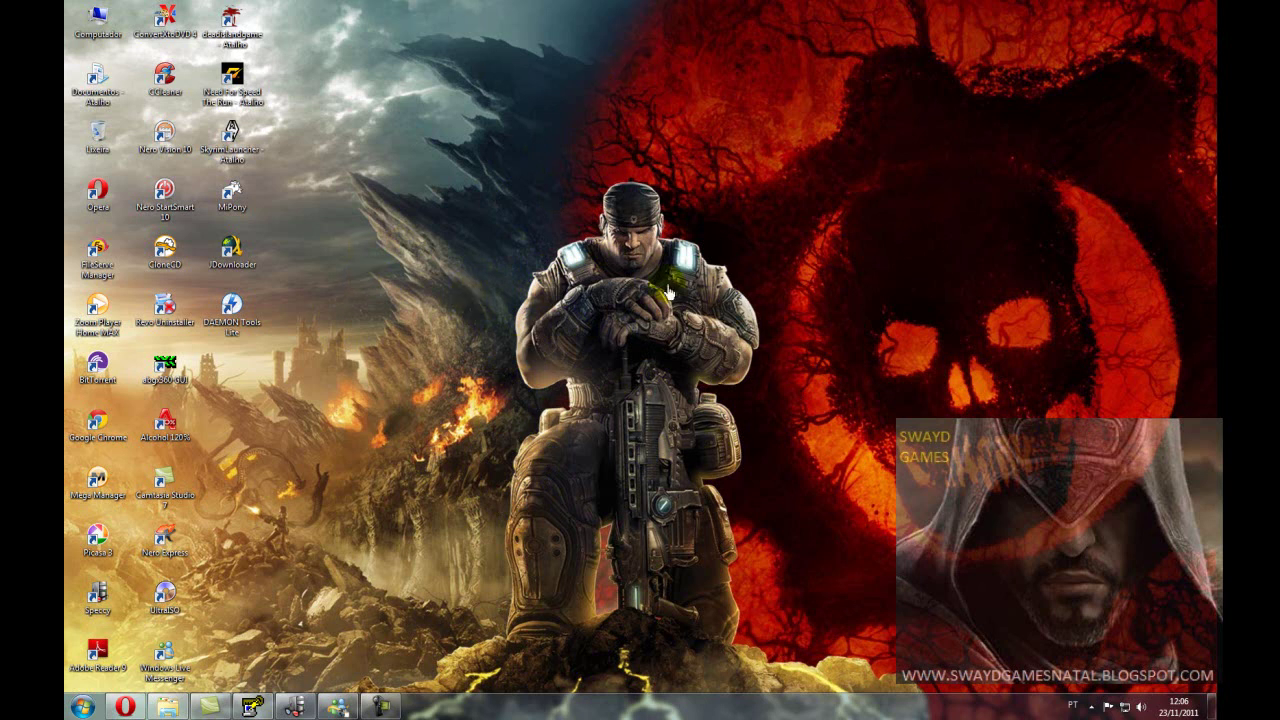
Step: Open Computer and launch the COD_MW_3_DVD1 disc in virtual drive K:
double_click(98, 33)
left_click(945, 157)
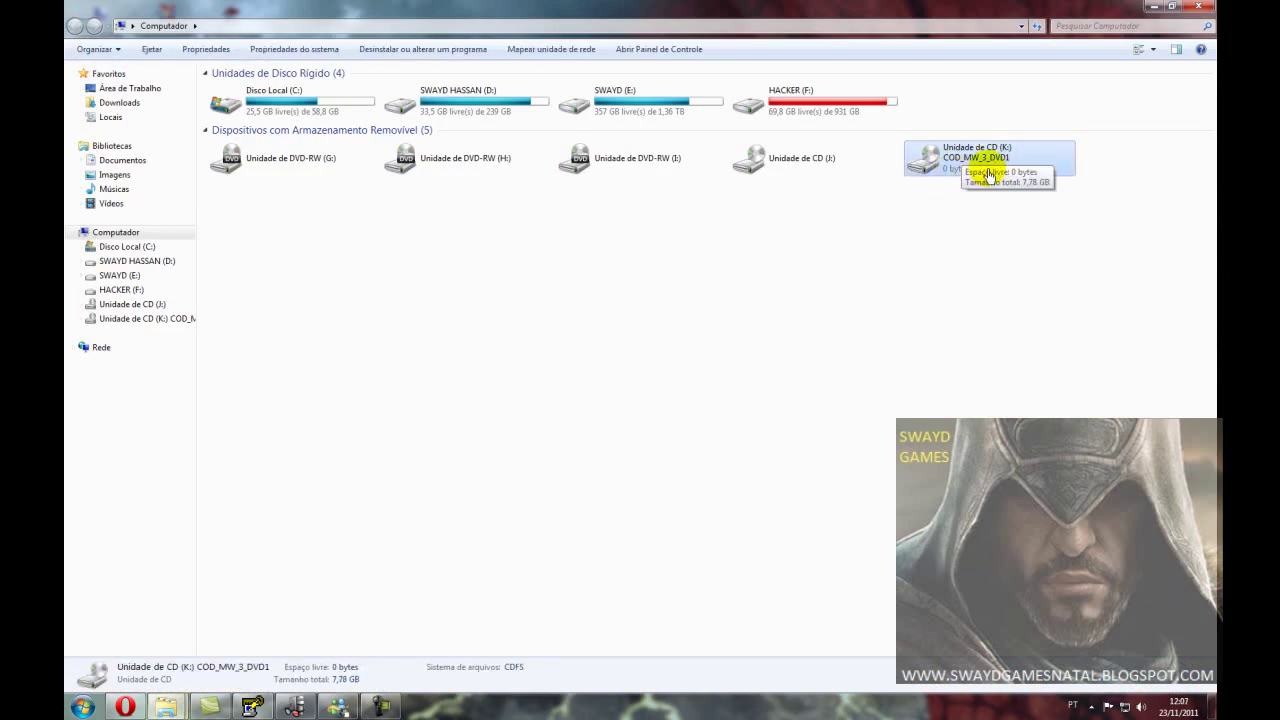
double_click(971, 163)
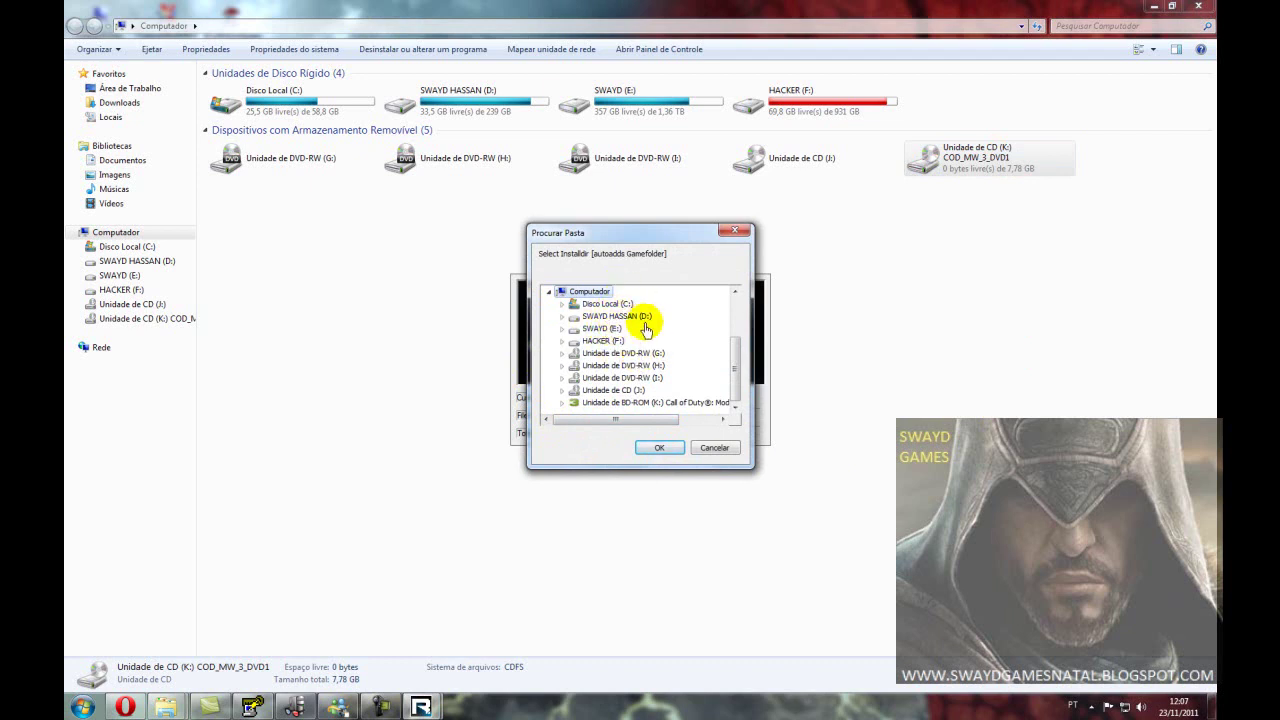
Step: Choose the MODERN WARFARE 3 folder on SWAYD (E:) as the install directory and start the installation
left_click(604, 329)
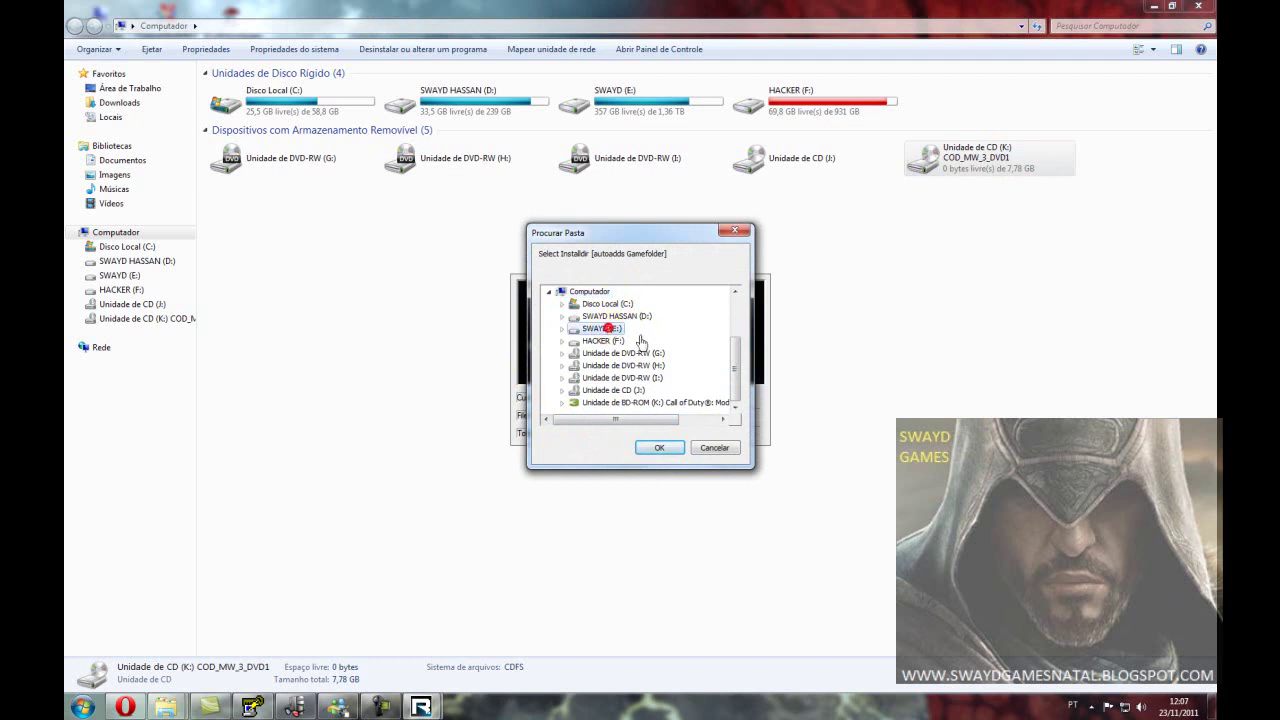
double_click(615, 333)
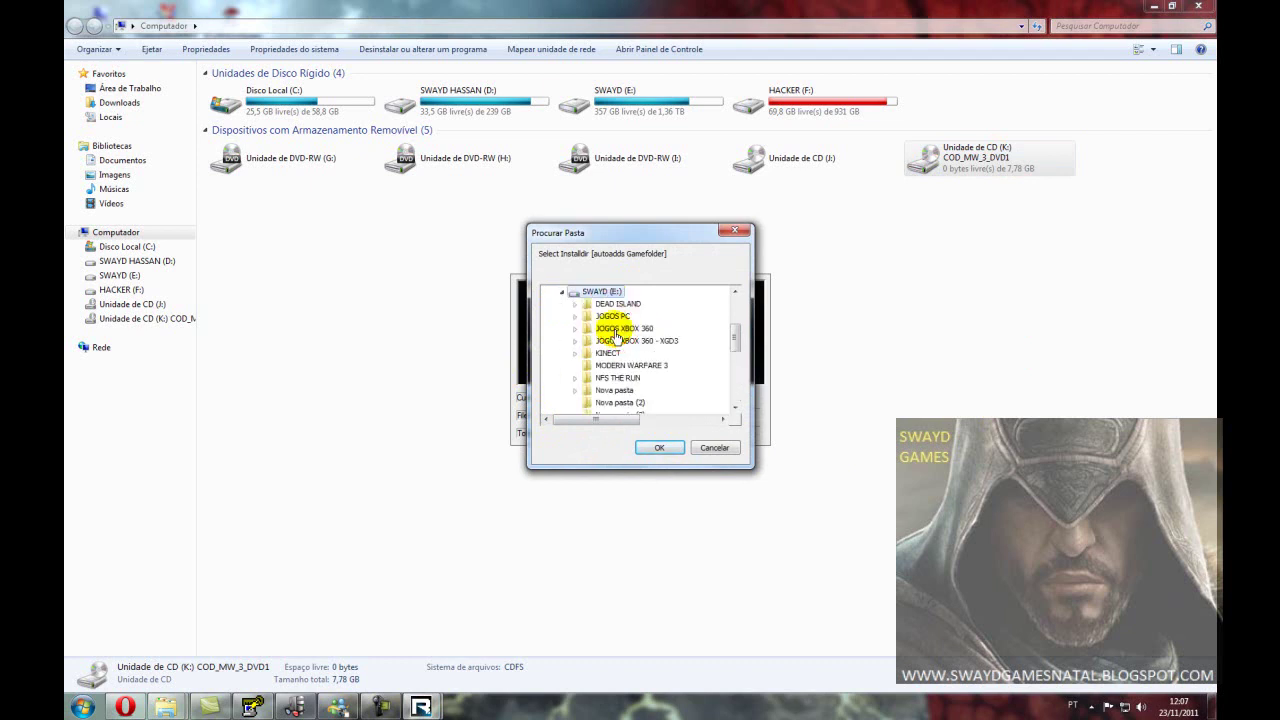
left_click(645, 366)
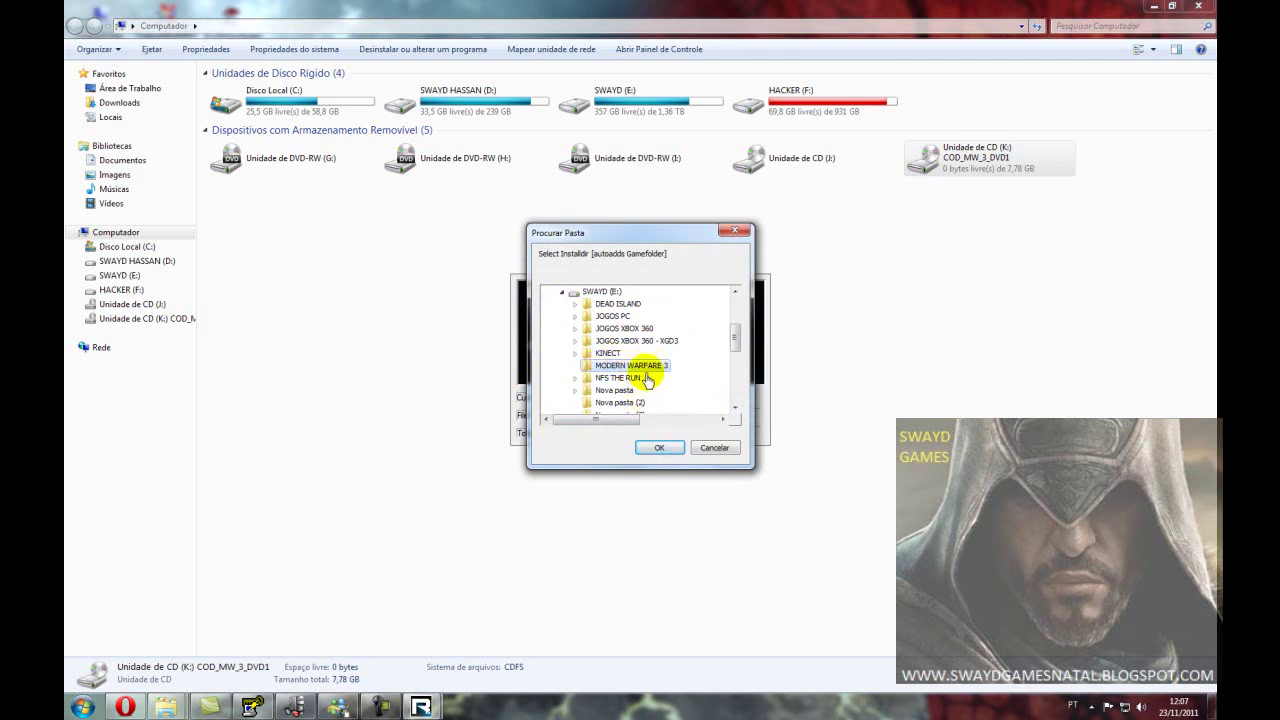
left_click(660, 447)
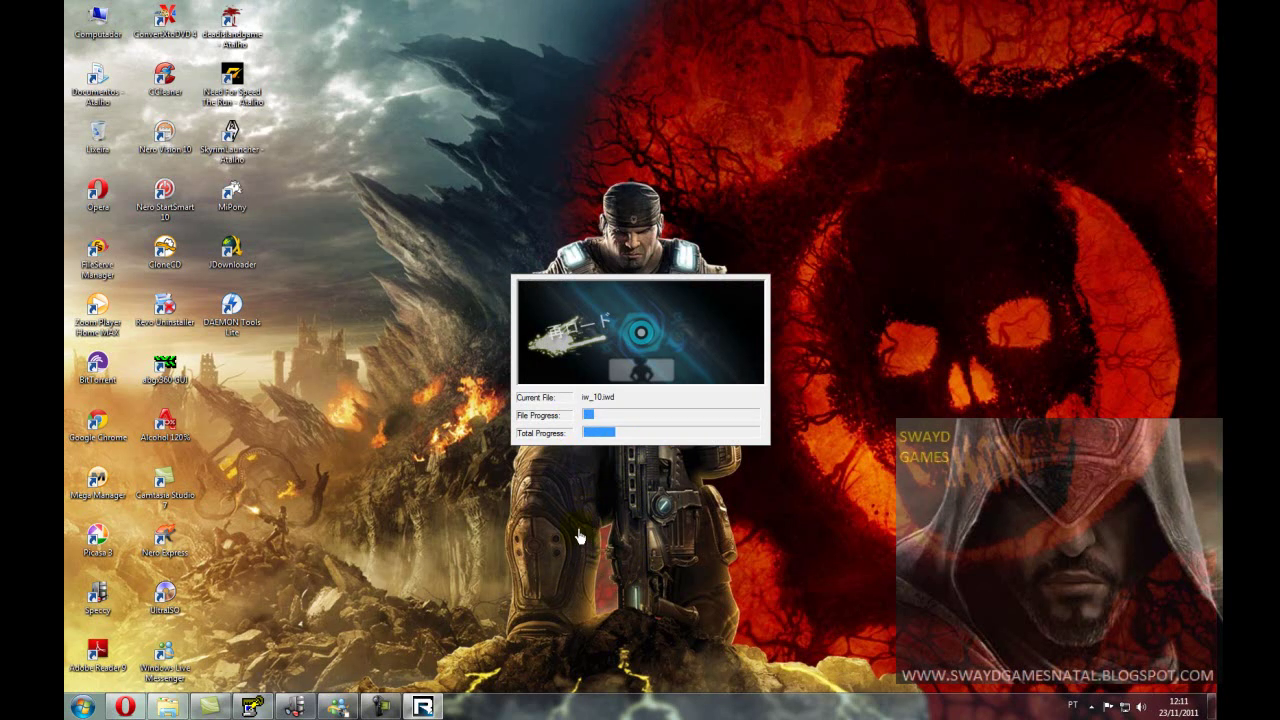
mouse_move(127, 707)
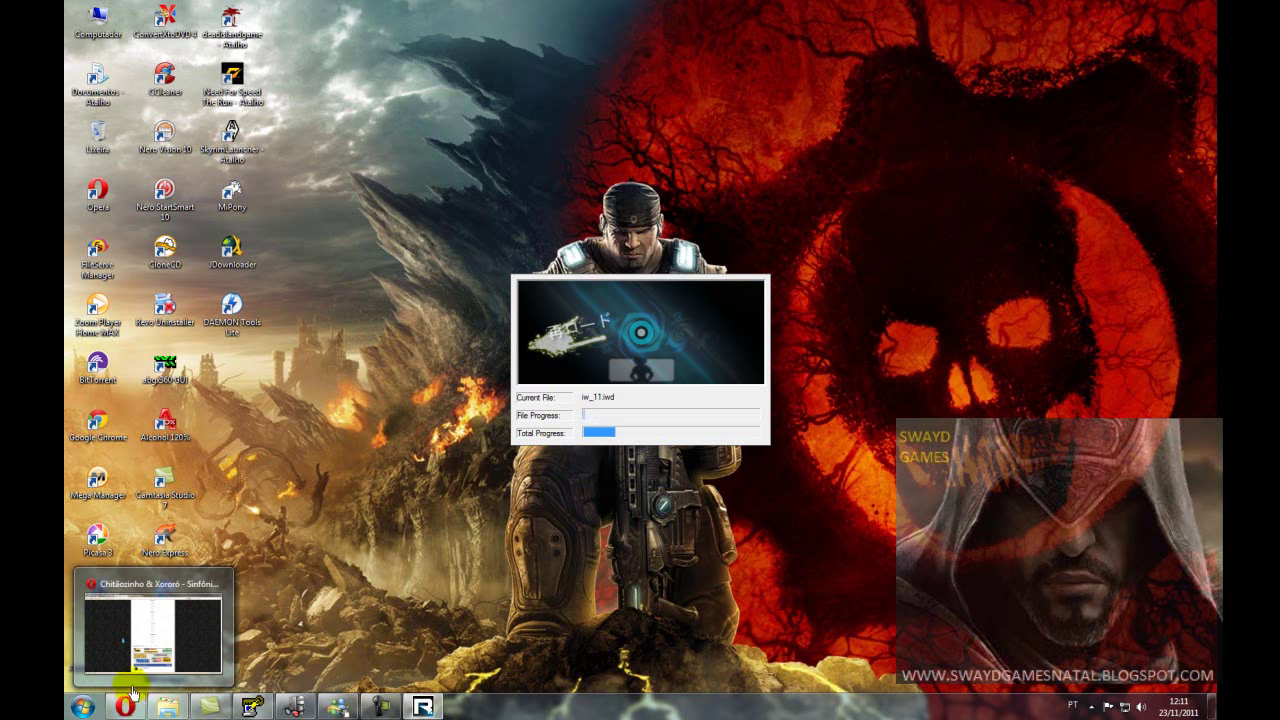
mouse_move(378, 708)
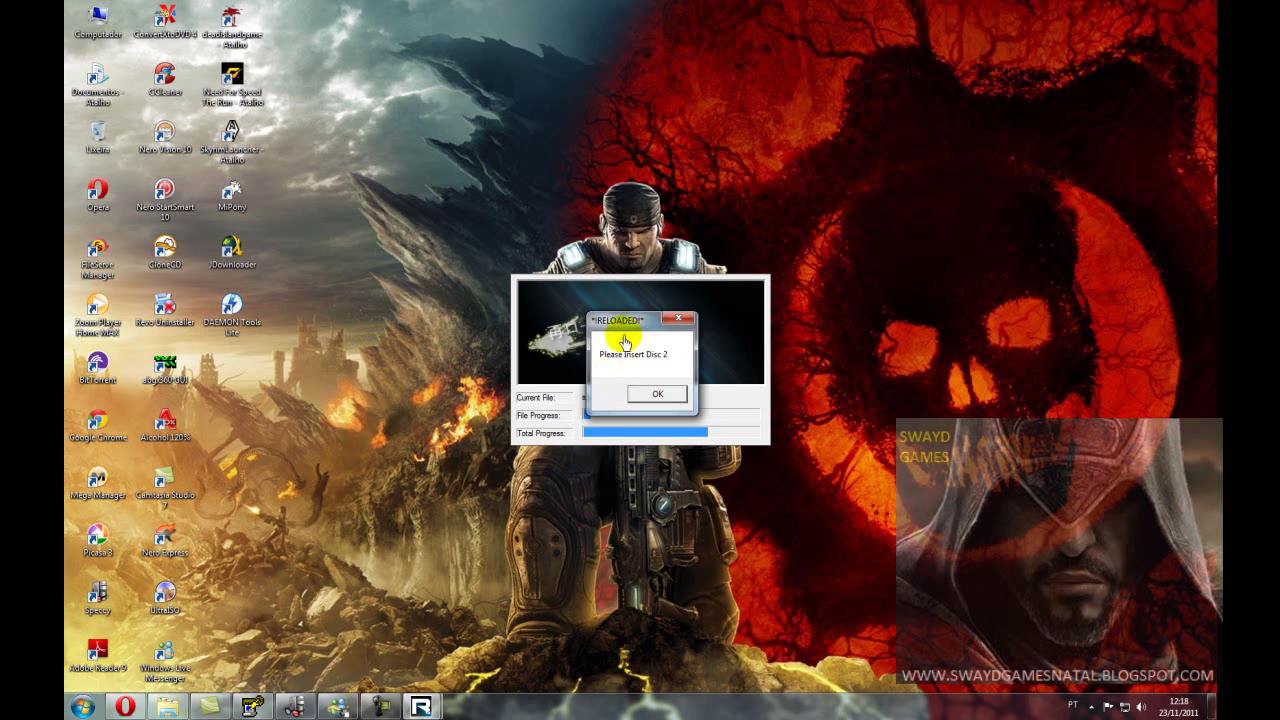
Step: While the installer waits for disc 2, start mounting another image on the existing DAEMON Tools Lite virtual drive
left_click(1094, 707)
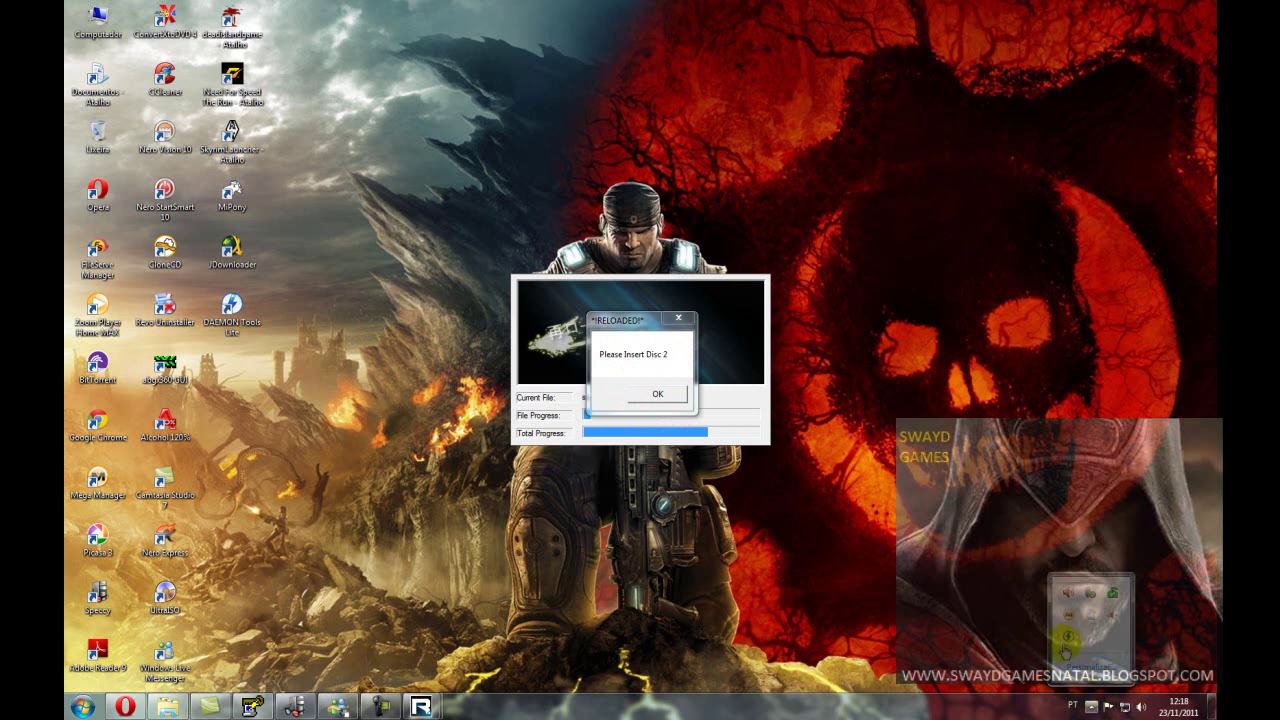
right_click(1068, 640)
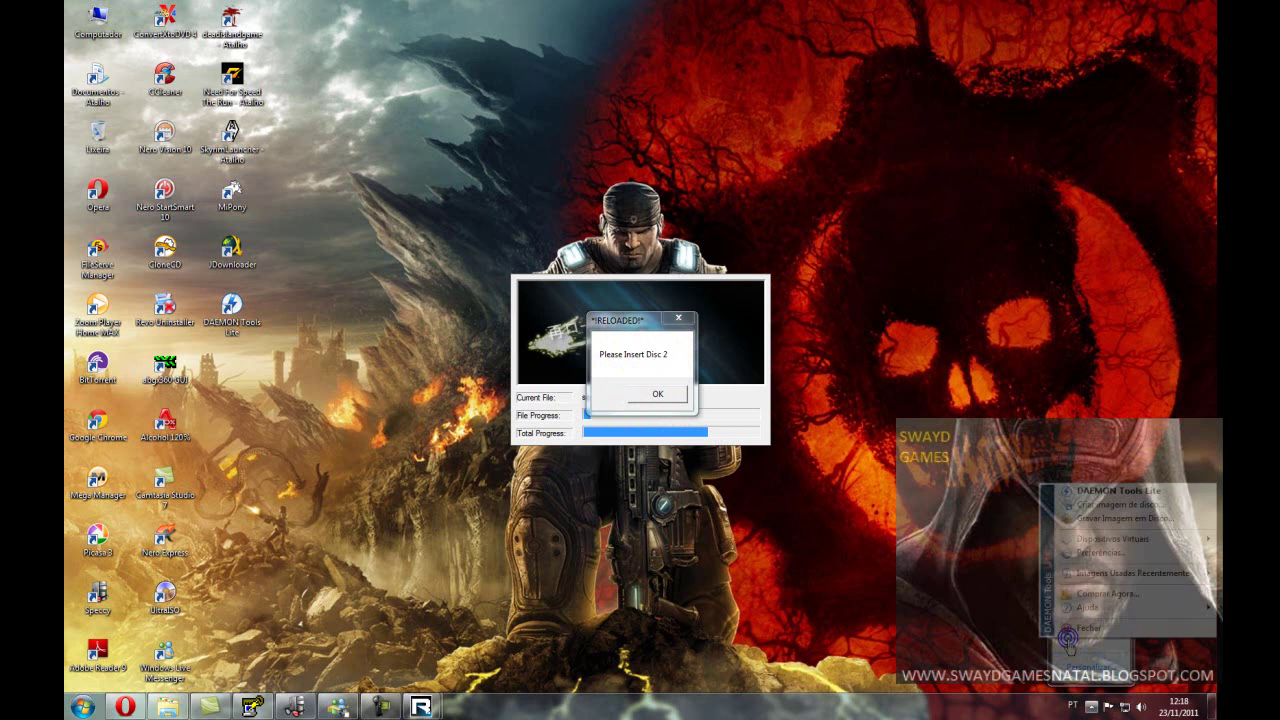
mouse_move(1078, 542)
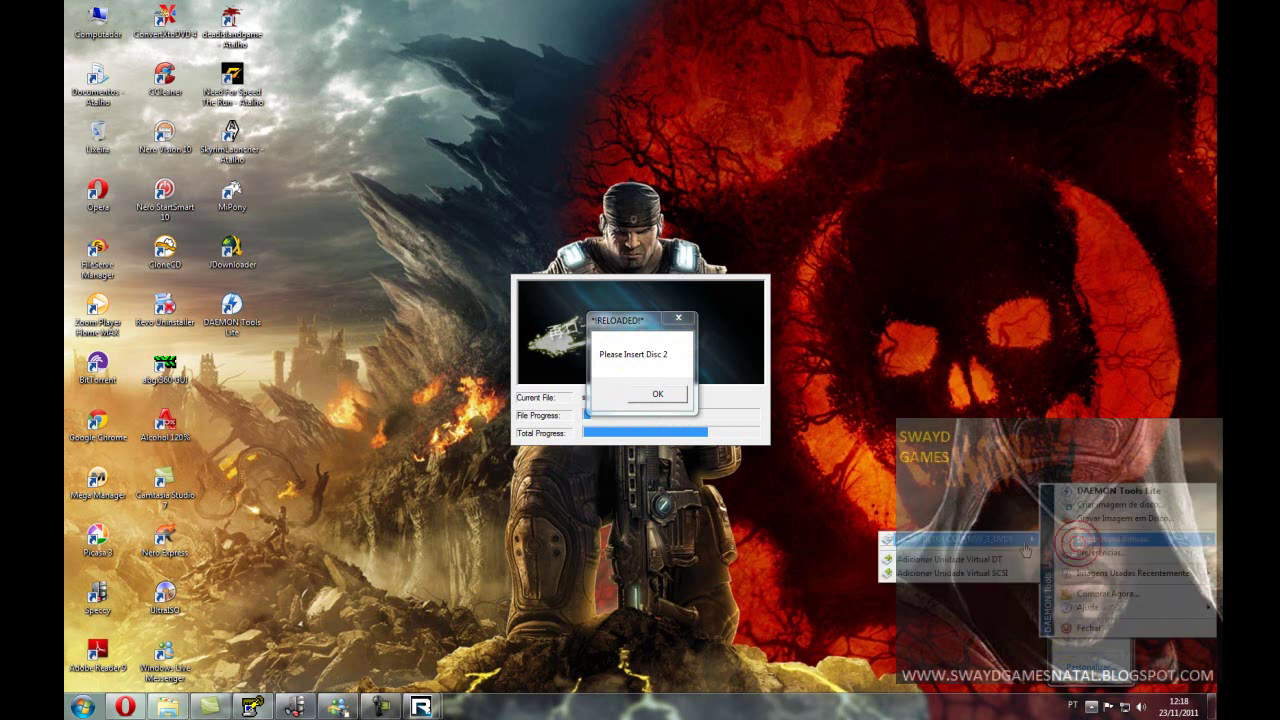
mouse_move(1021, 548)
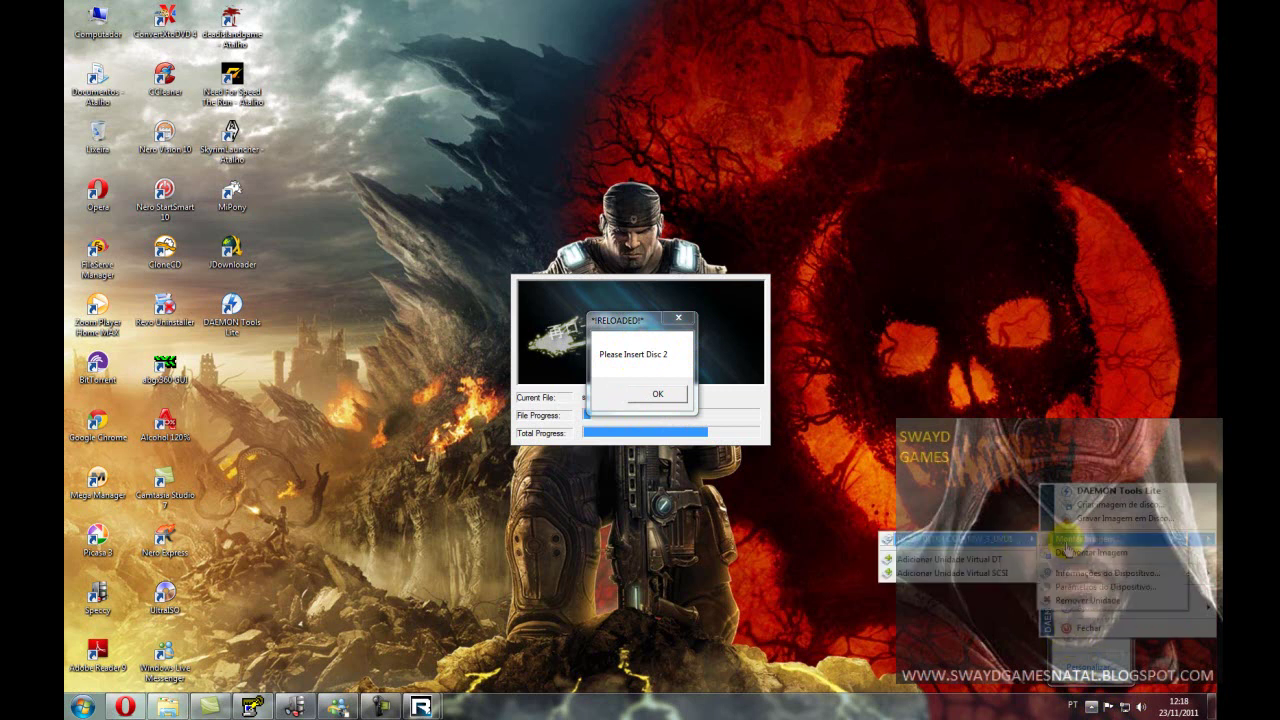
left_click(1087, 539)
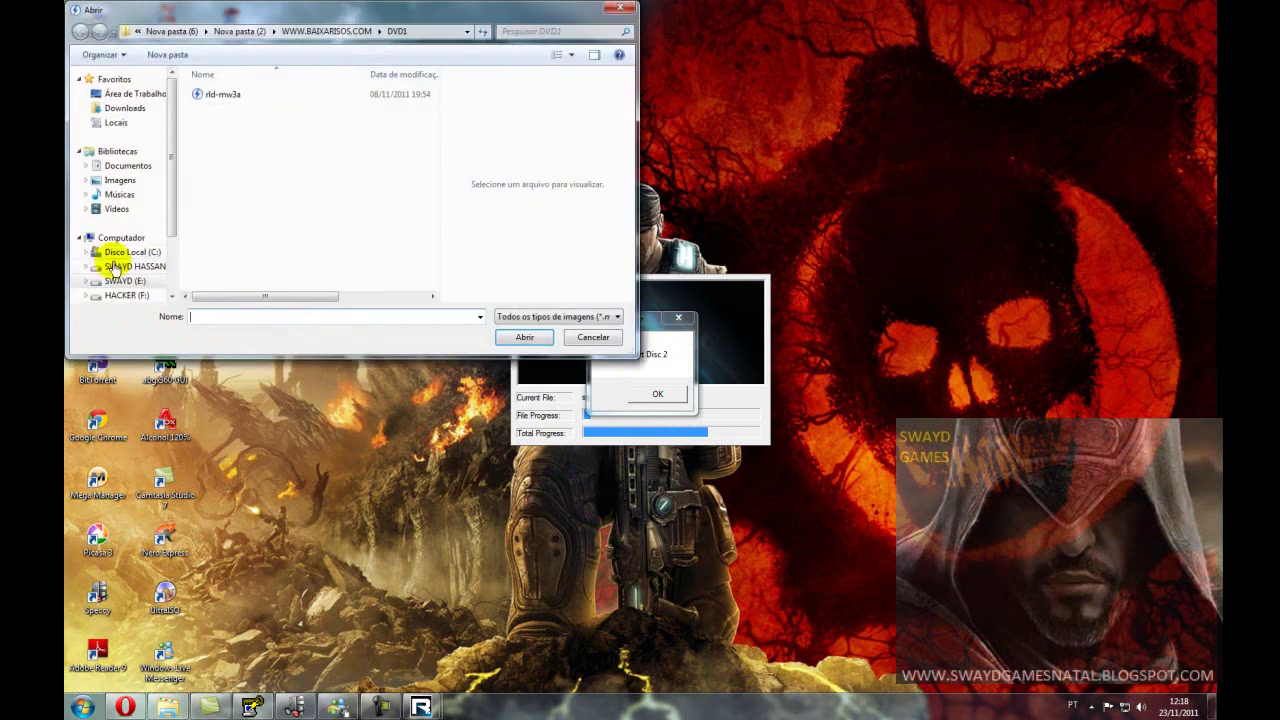
left_click(125, 281)
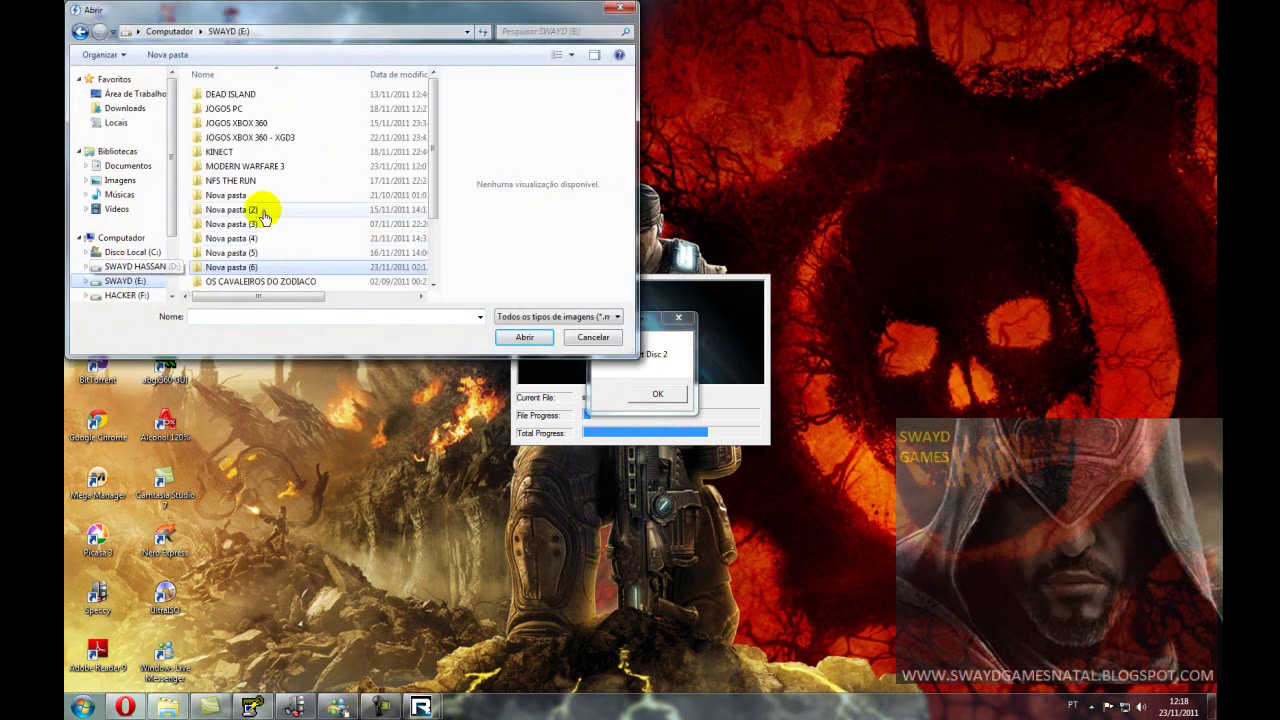
double_click(245, 268)
double_click(245, 112)
double_click(245, 96)
left_click(221, 110)
double_click(221, 110)
double_click(220, 95)
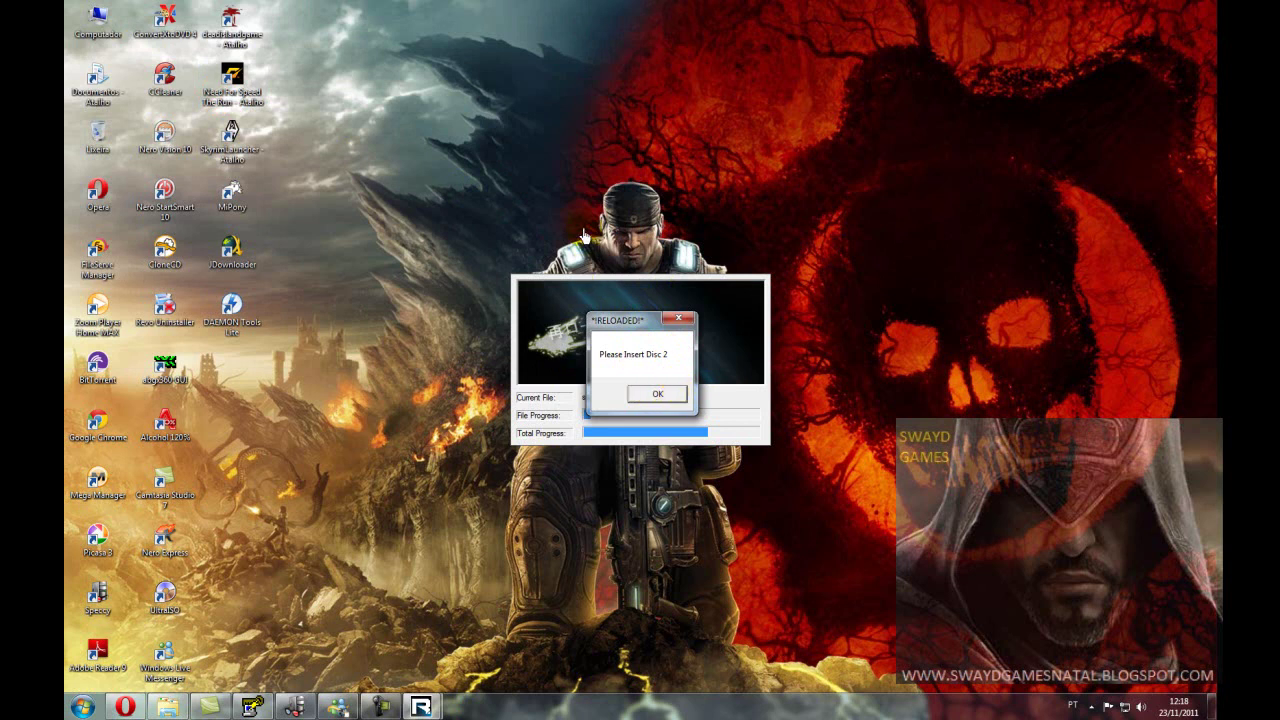
Step: Check the disc in drive K: in Computer, close the window and continue the installation from disc 2
double_click(92, 40)
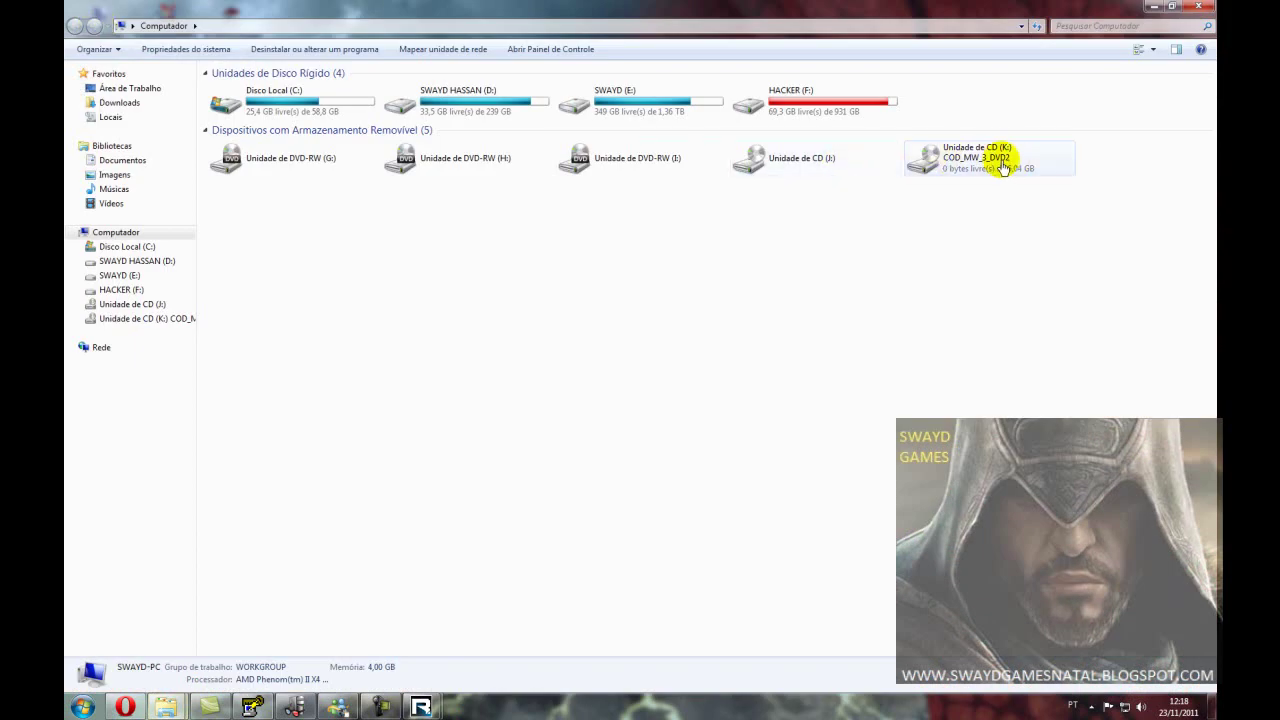
left_click(1205, 8)
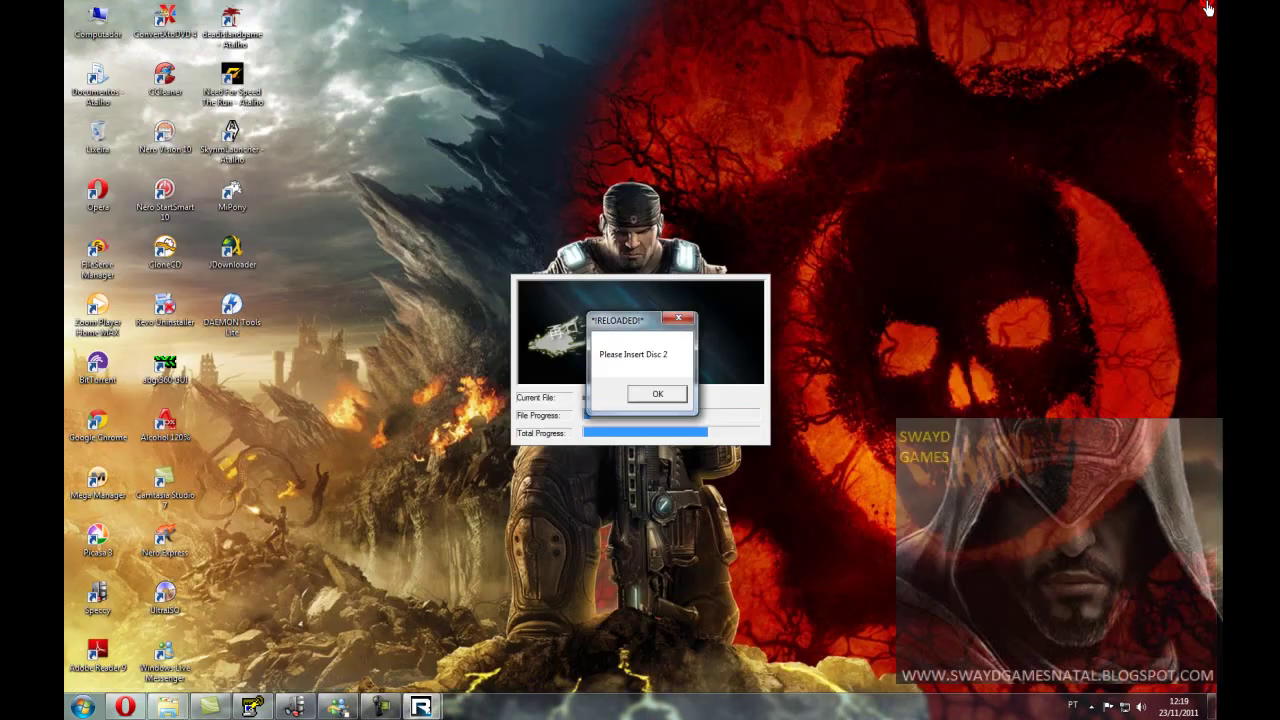
left_click(657, 393)
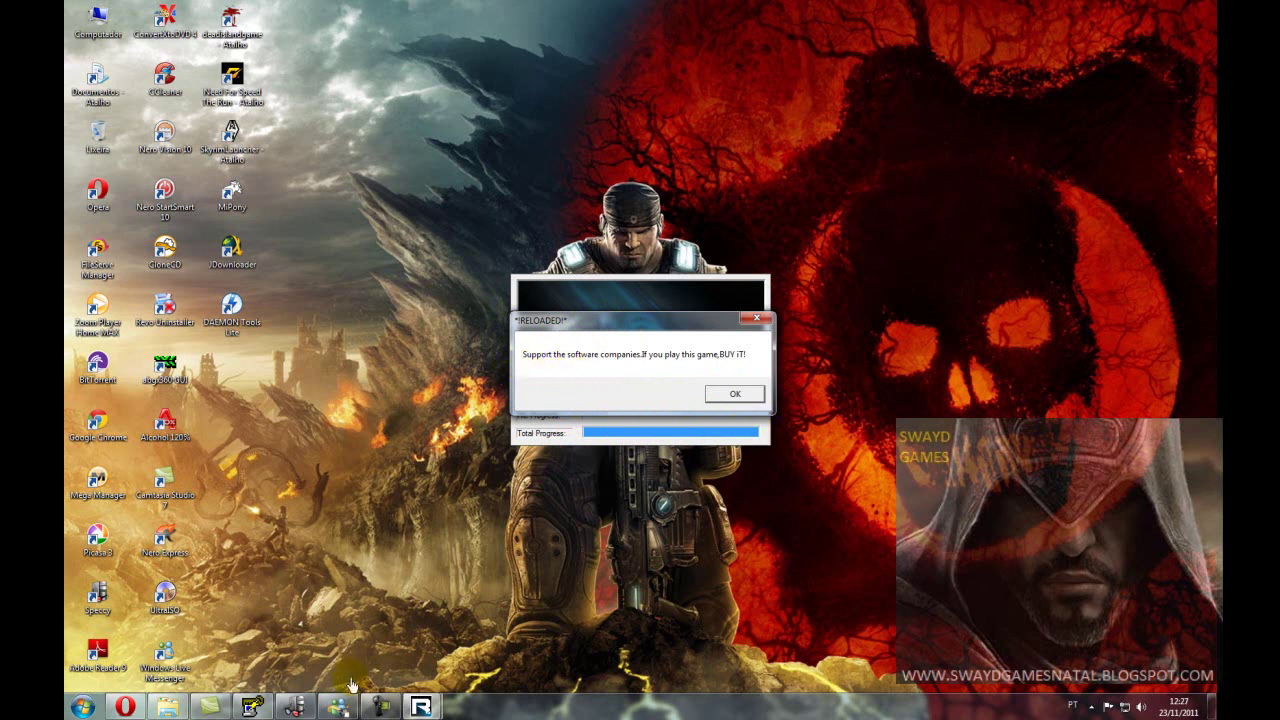
Step: Acknowledge the installer's final message to finish the installation and return to the desktop
mouse_move(374, 711)
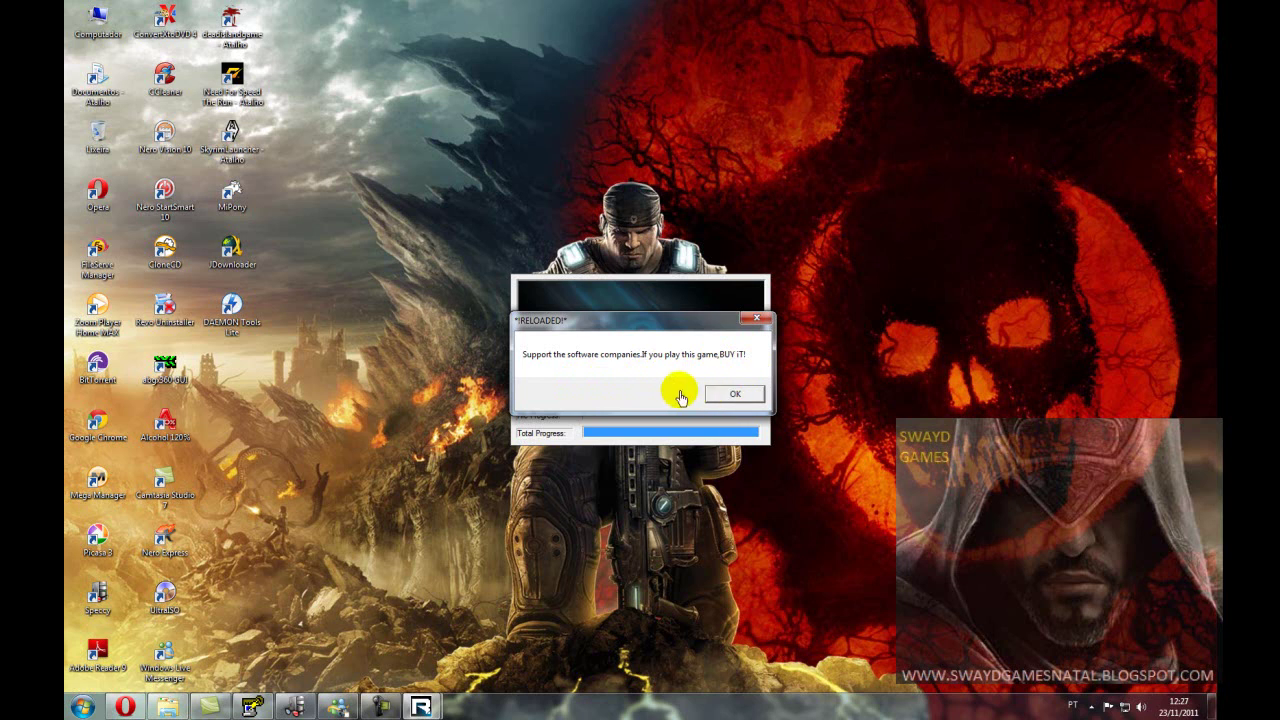
left_click(733, 396)
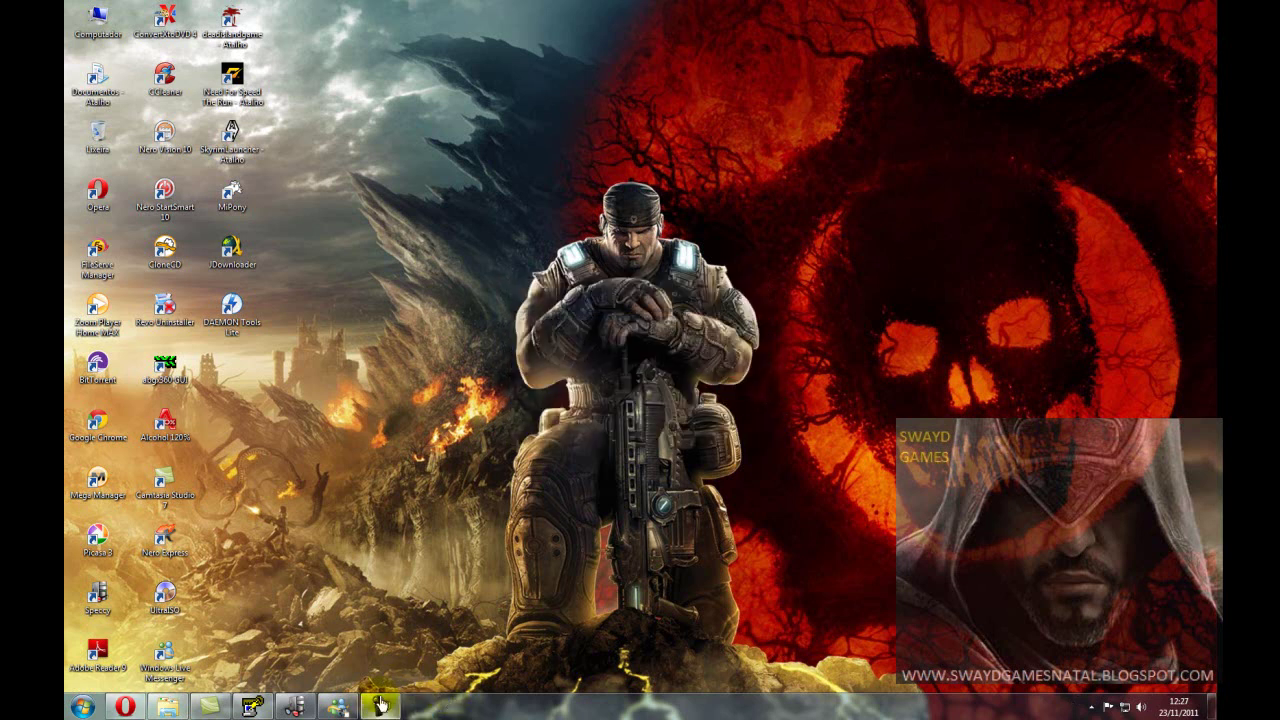
left_click(603, 372)
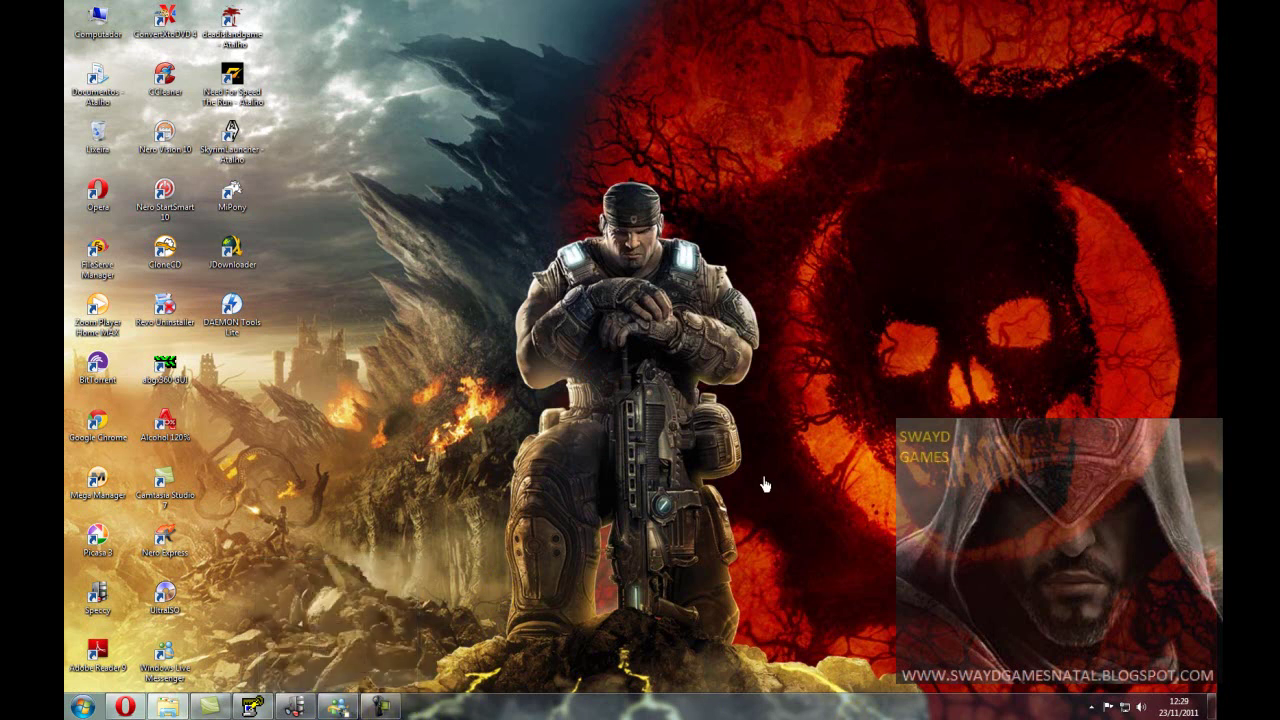
Step: Browse the contents of the COD_MW_3_DVD2 disc in drive K: from Computer and open its Crack folder
double_click(80, 24)
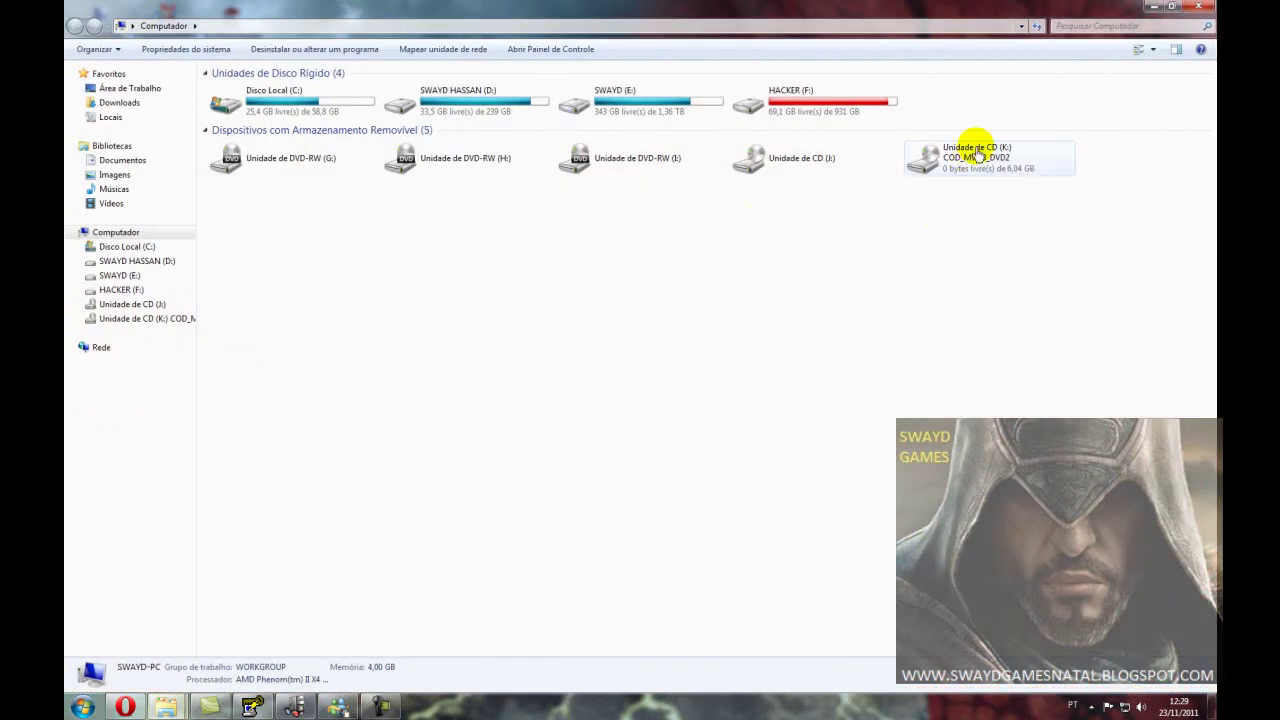
left_click(970, 163)
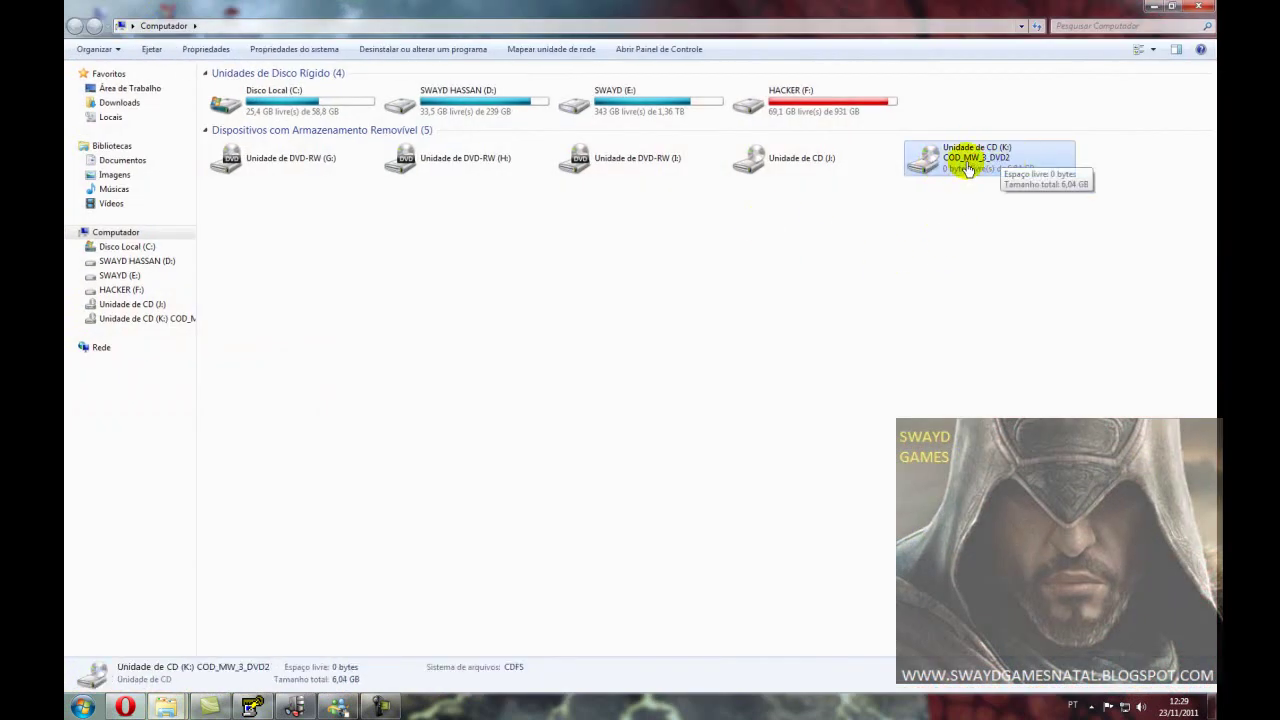
right_click(983, 168)
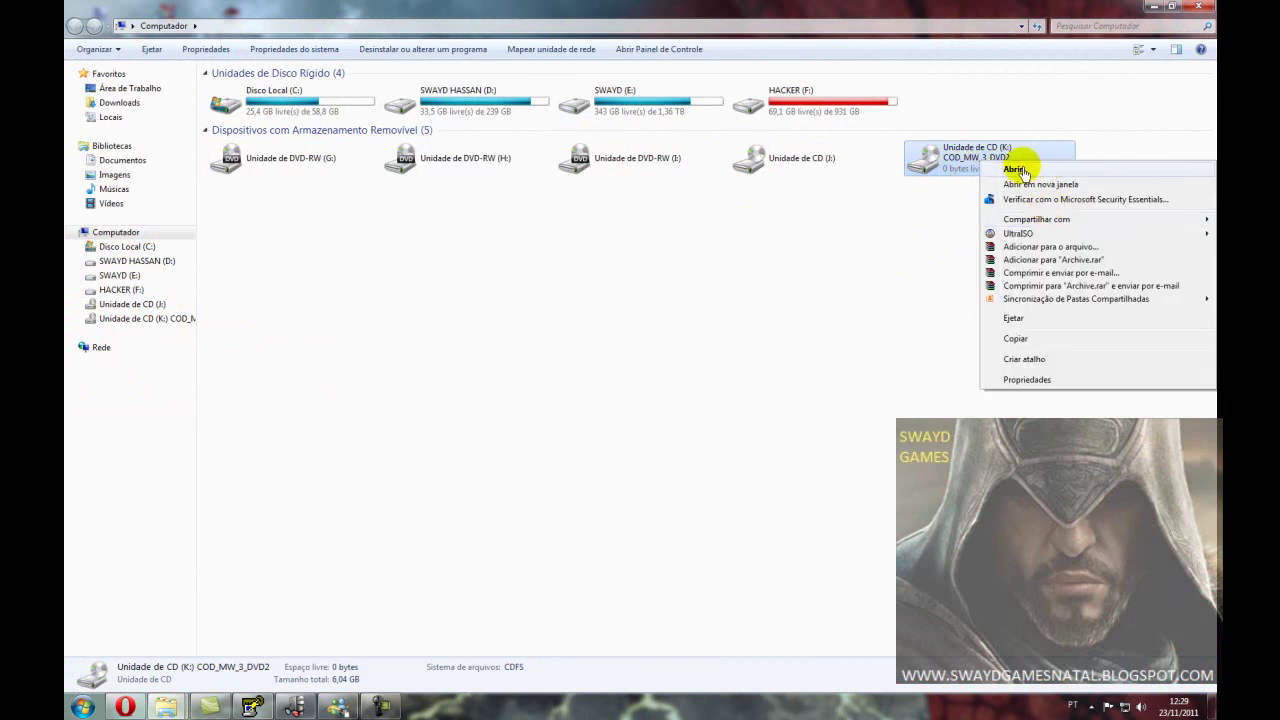
left_click(1013, 170)
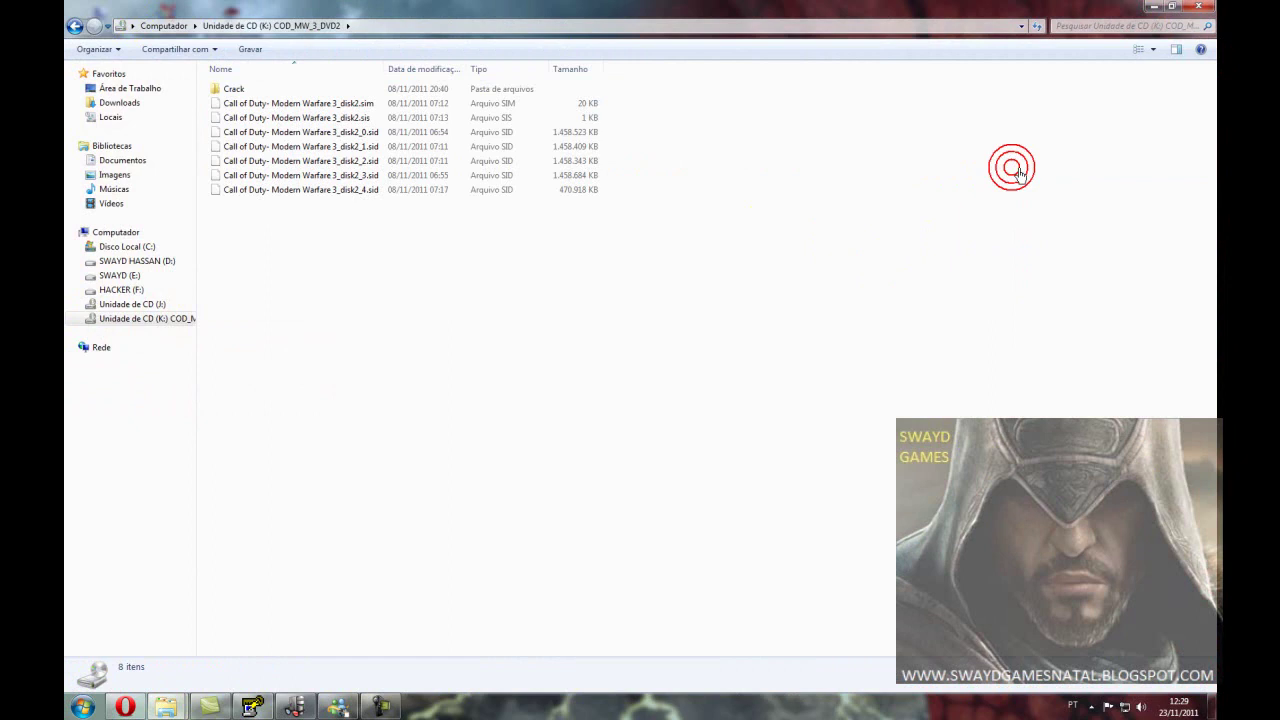
left_click(238, 89)
double_click(260, 92)
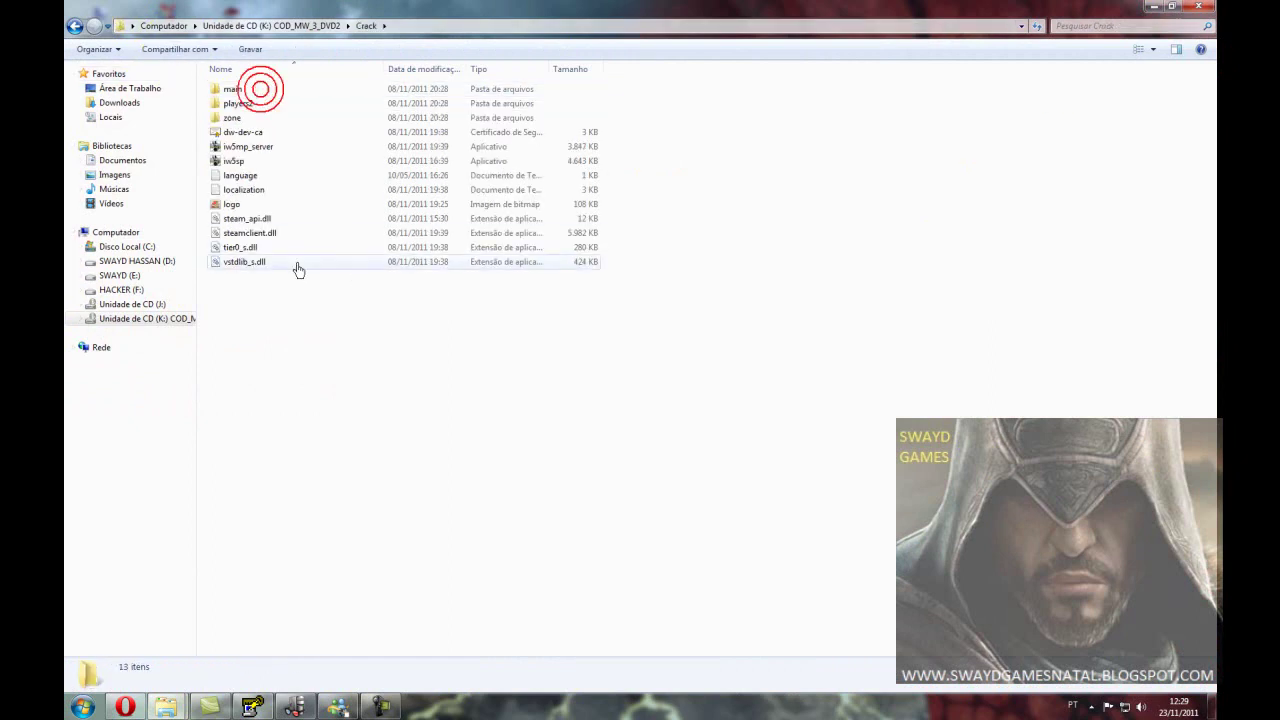
Step: Copy the loose files from dw-dev-ca to vstdlib_s.dll in the Crack folder, leaving out the main, players2 and zone folders
left_click_drag(243, 350, 421, 145)
left_click_drag(247, 318, 300, 130)
left_click_drag(257, 282, 323, 134)
right_click(323, 134)
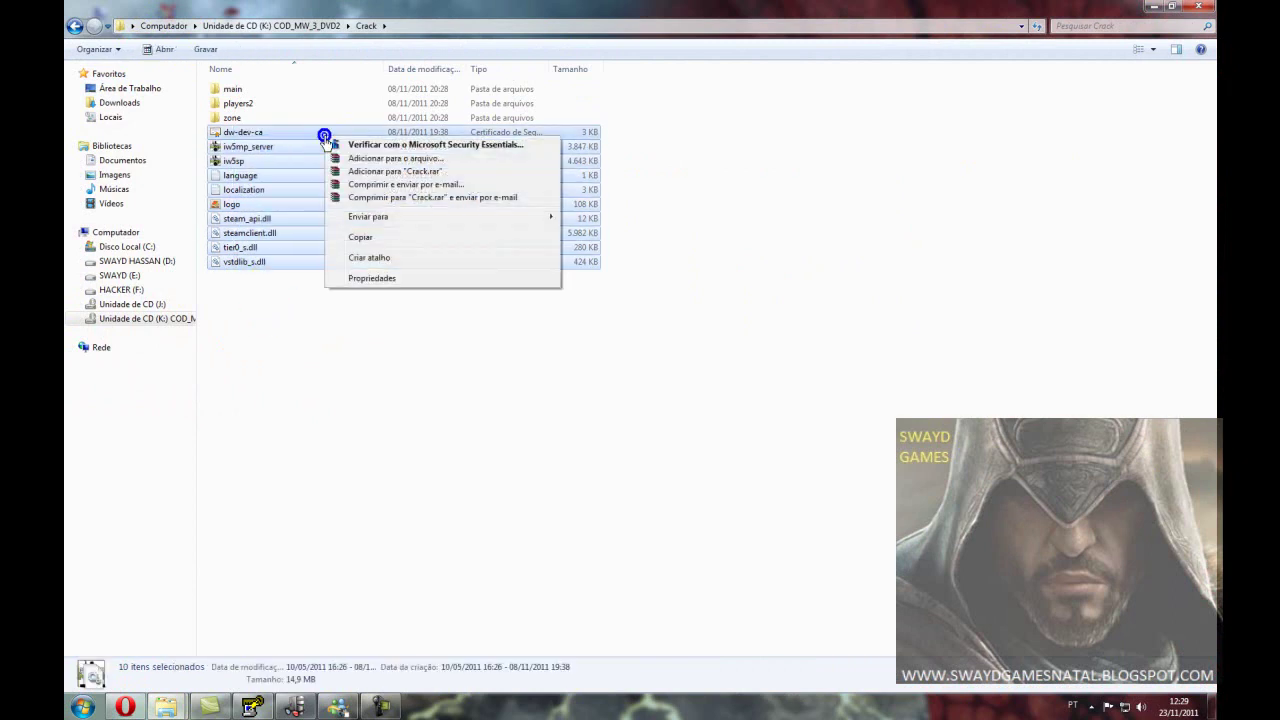
left_click(357, 238)
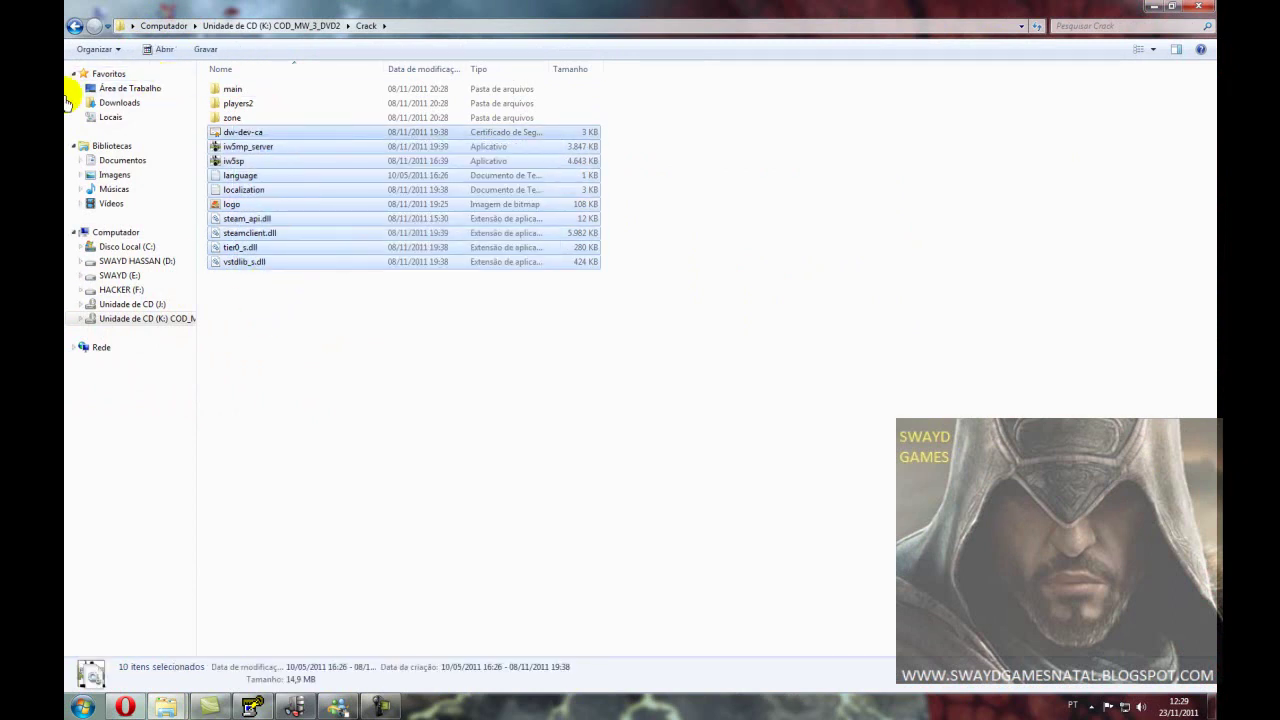
Step: Paste the copied files into E:\MODERN WARFARE 3\Call of Duty- Modern Warfare 3, copying and replacing every file with the same name
left_click(166, 706)
left_click(182, 632)
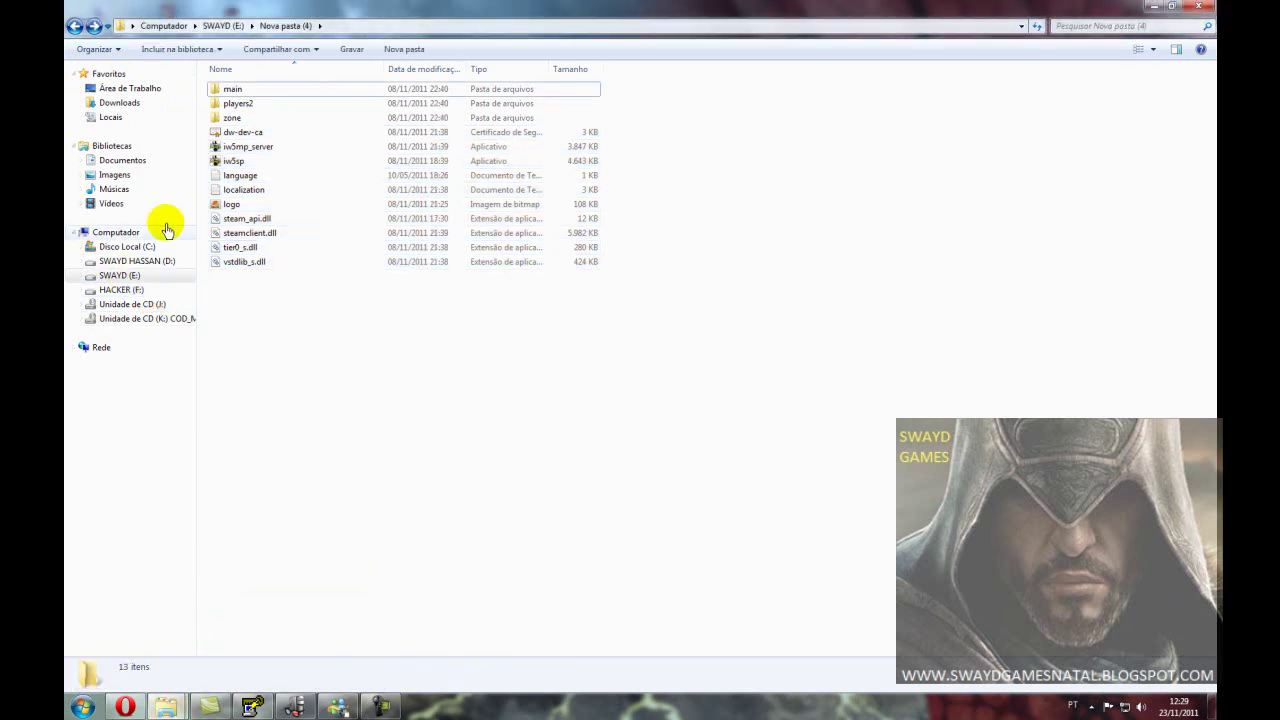
left_click(122, 277)
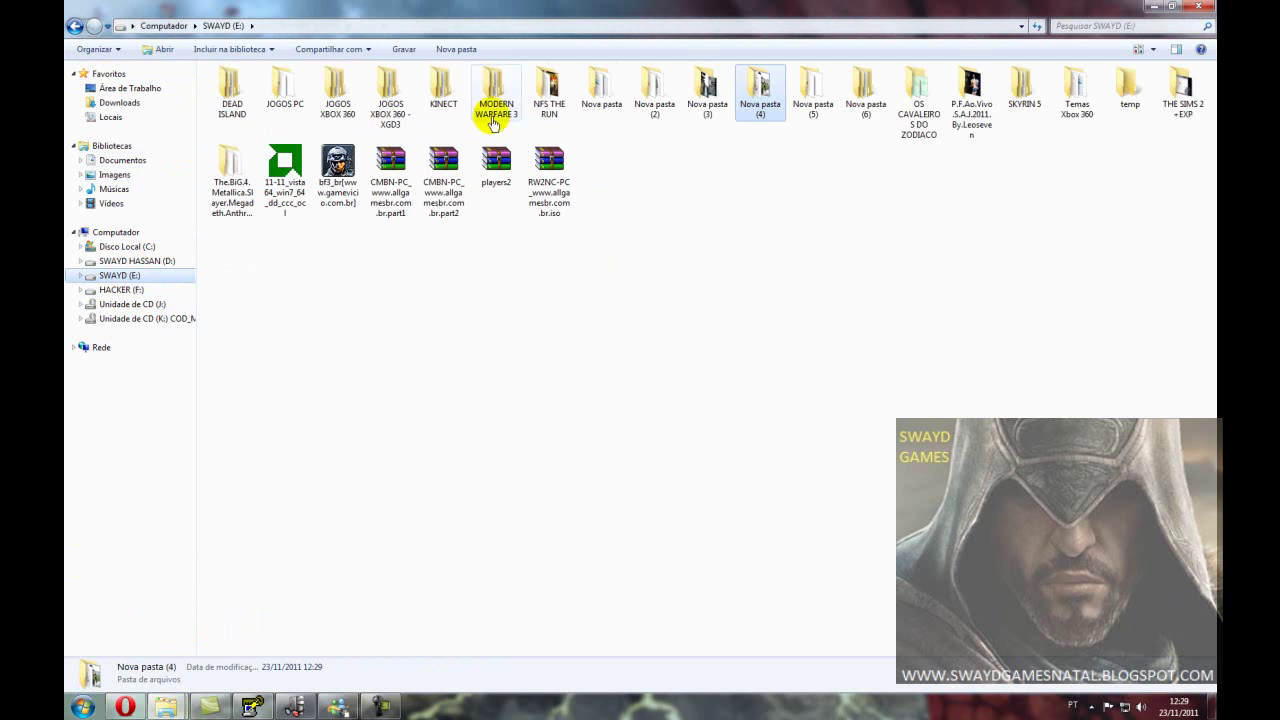
double_click(497, 88)
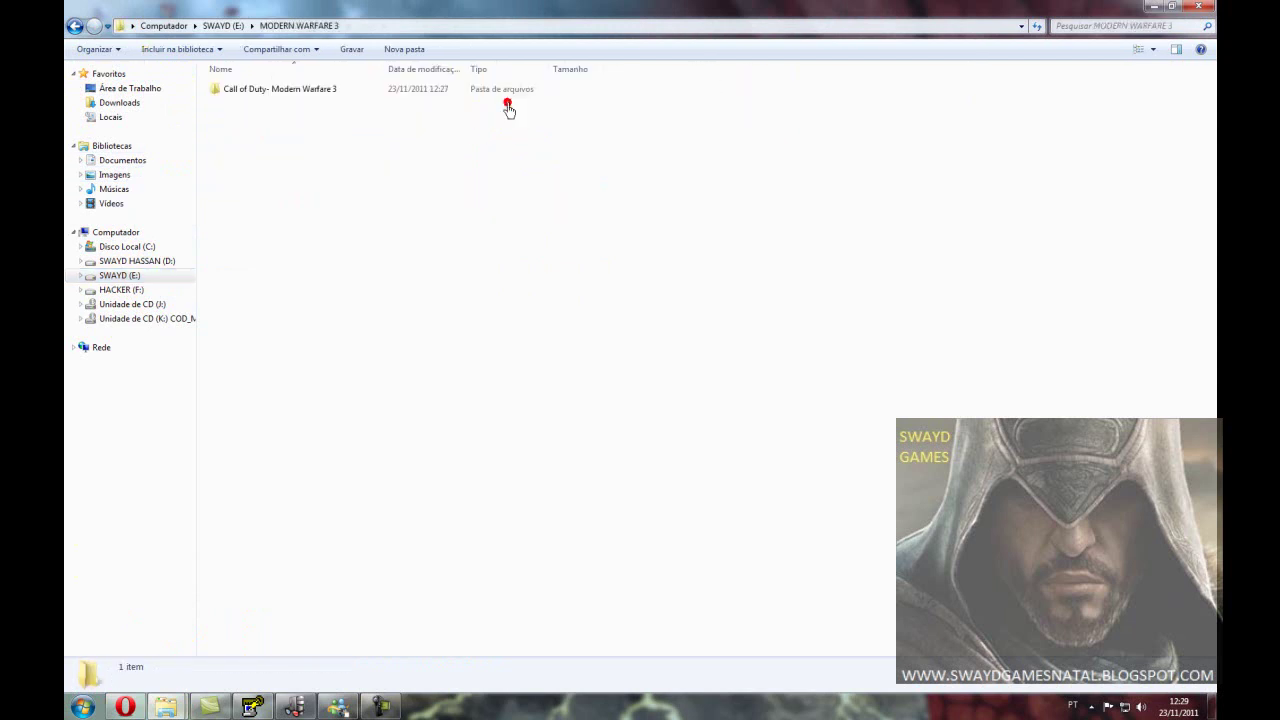
double_click(397, 90)
right_click(632, 407)
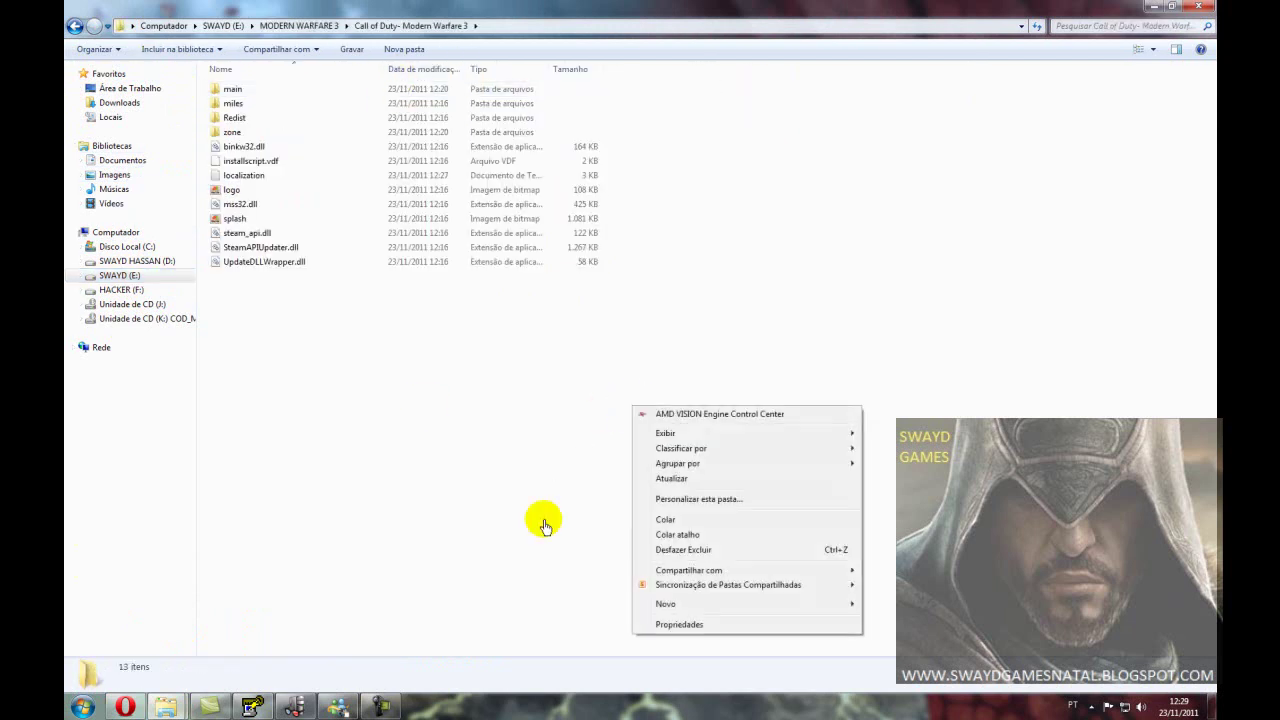
left_click(652, 521)
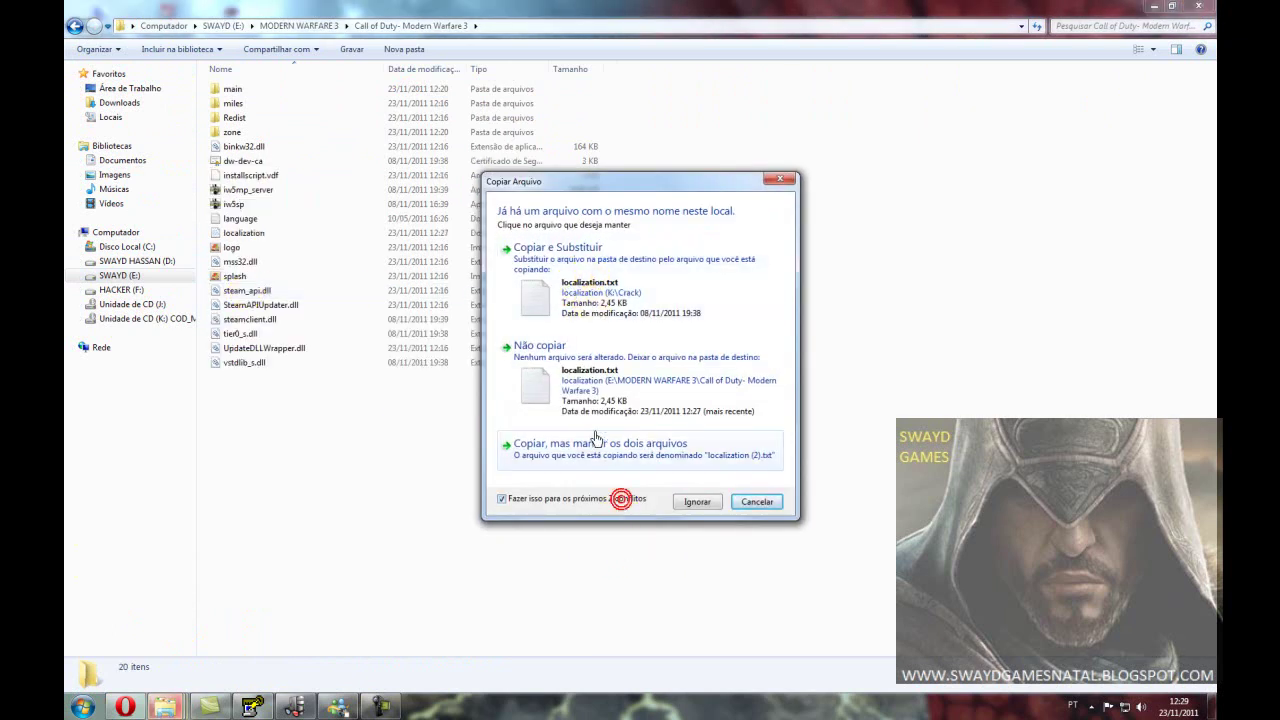
left_click(579, 251)
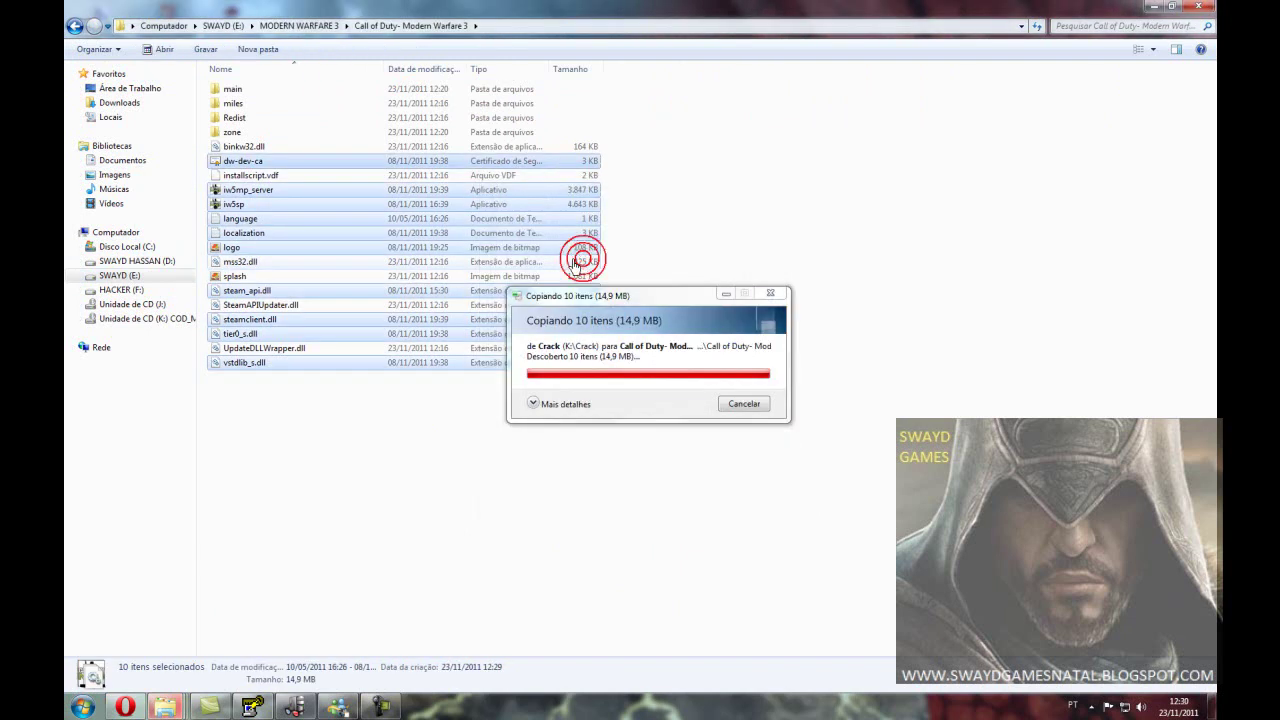
left_click(797, 172)
Step: Switch back to the Crack folder window of drive K:, clear the file selection and review the folders main and players2
mouse_move(208, 707)
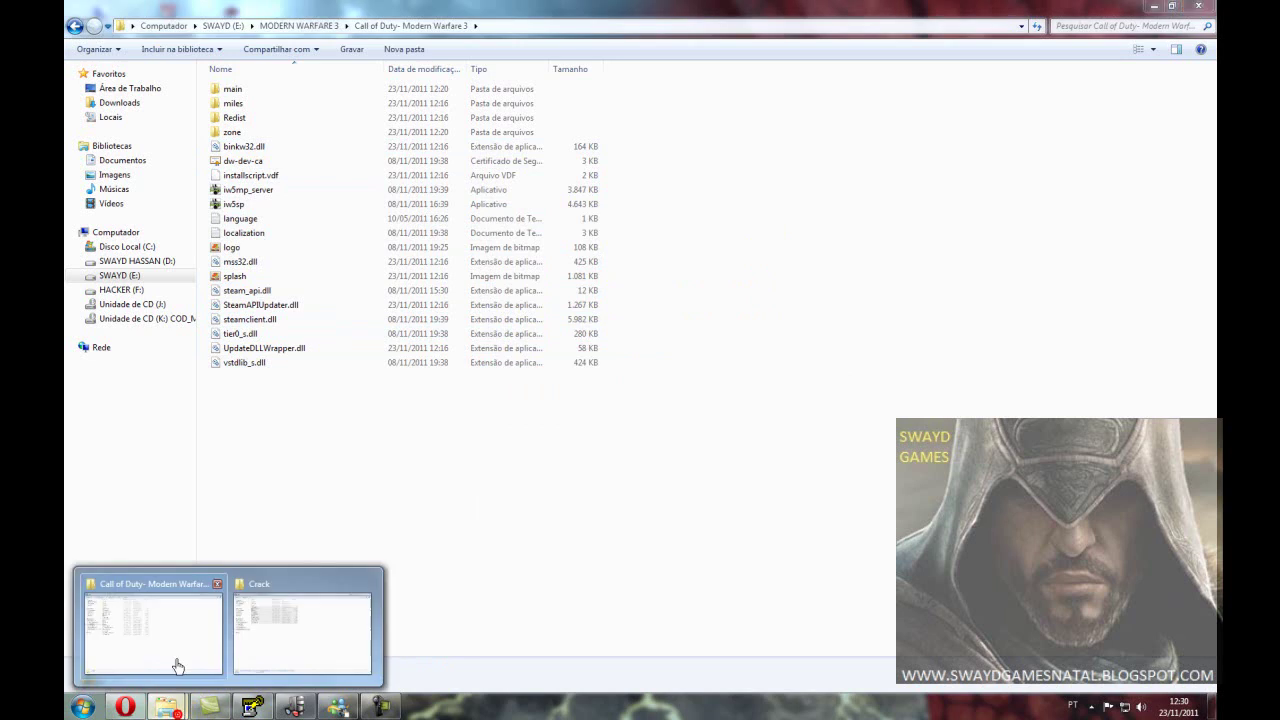
left_click(315, 644)
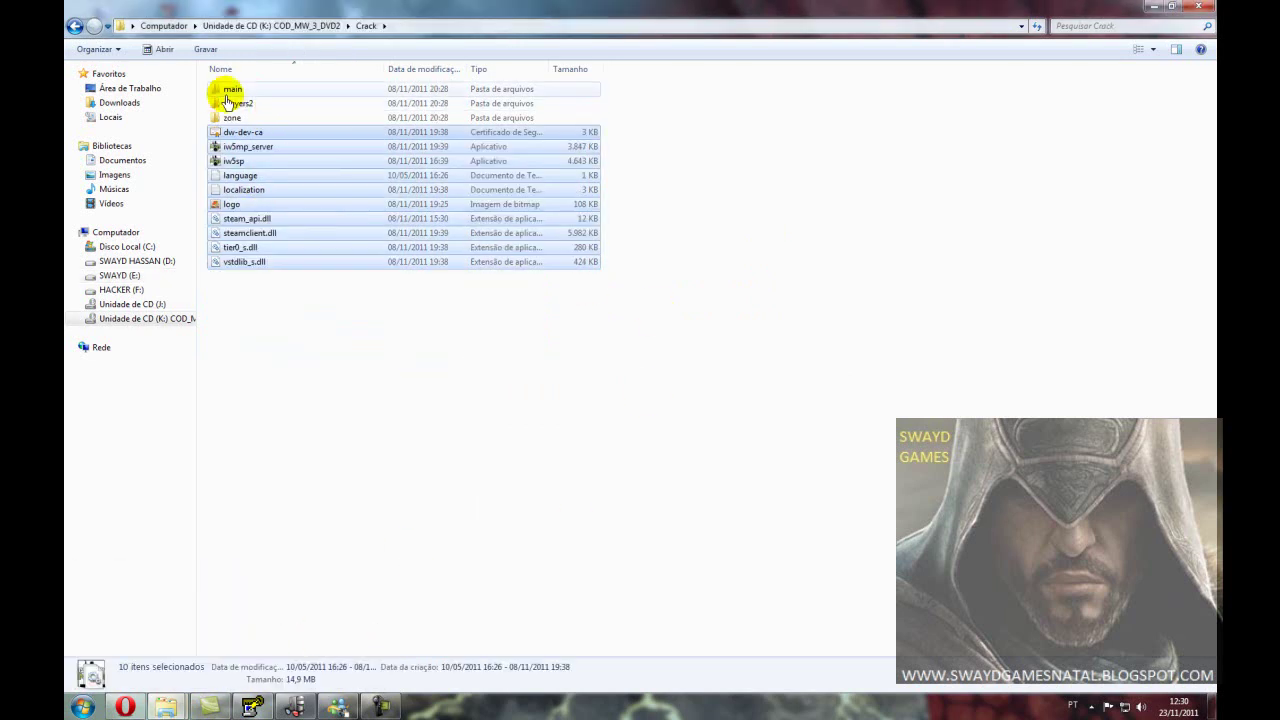
mouse_move(168, 705)
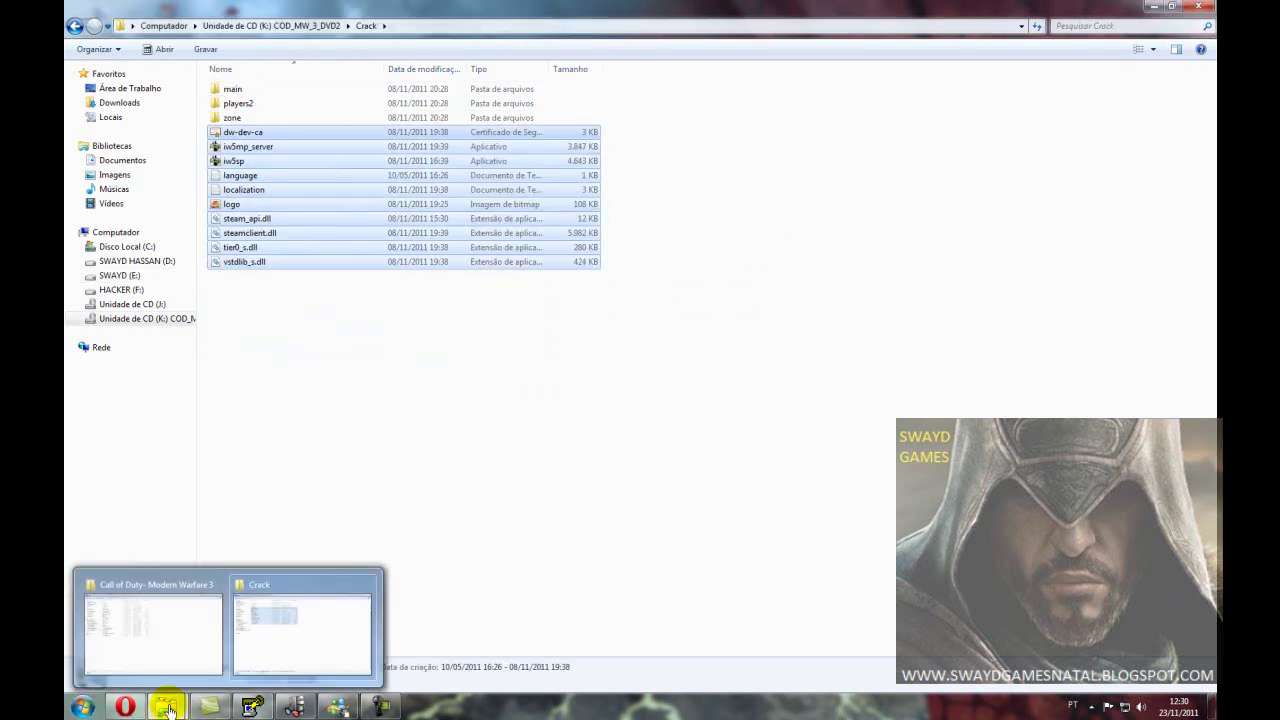
left_click(409, 440)
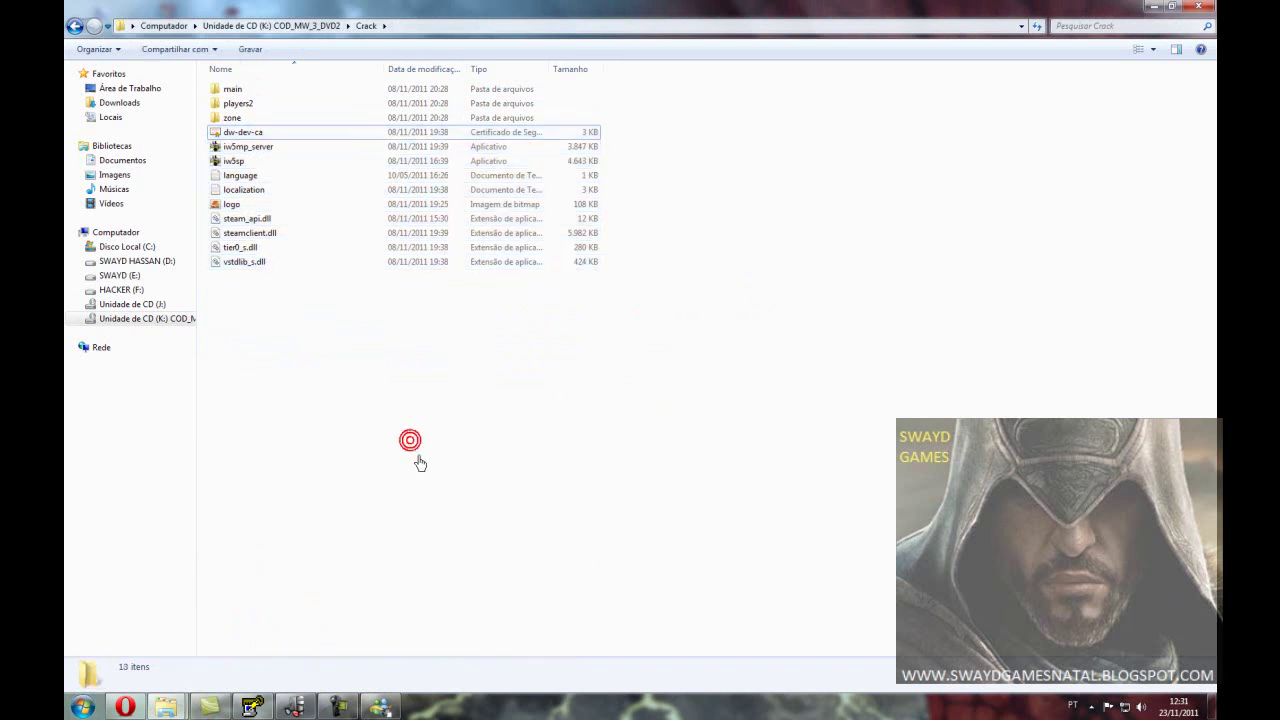
left_click(251, 90)
left_click(600, 90)
left_click_drag(600, 92, 586, 108)
left_click(862, 106)
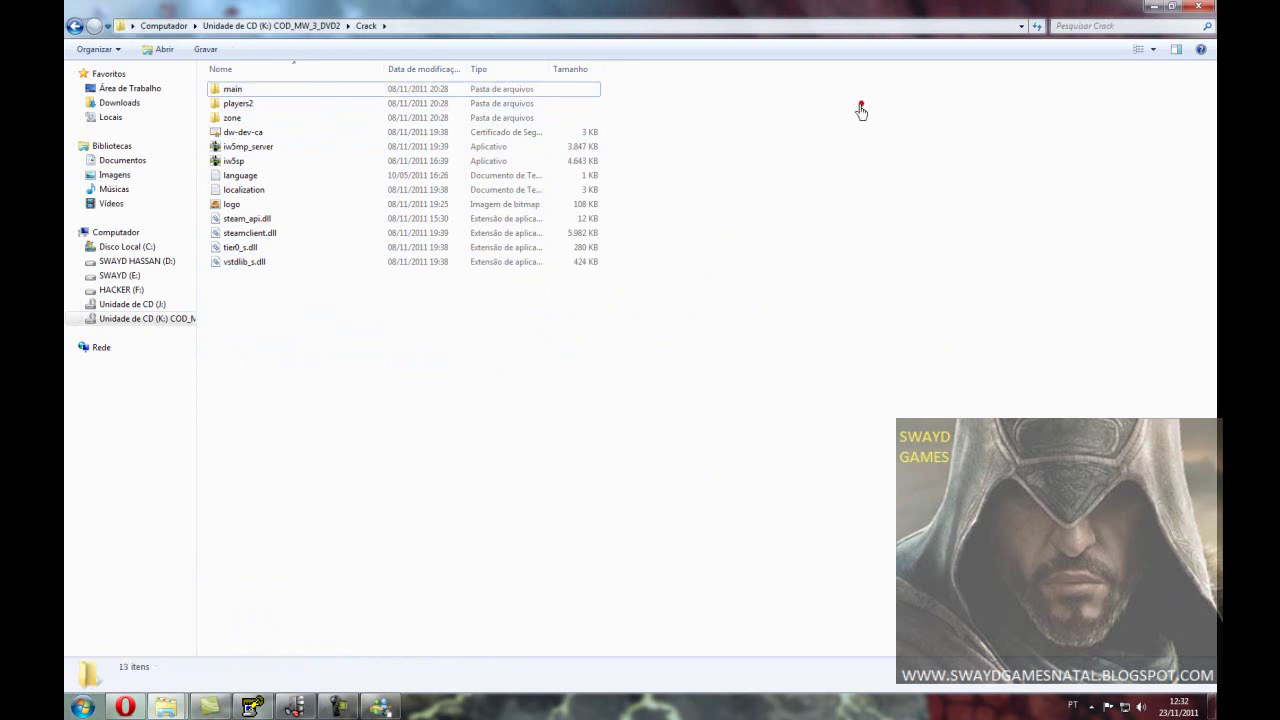
Step: Examine the files in the Crack folder's zone\english subfolder and return to the Crack folder
left_click(238, 117)
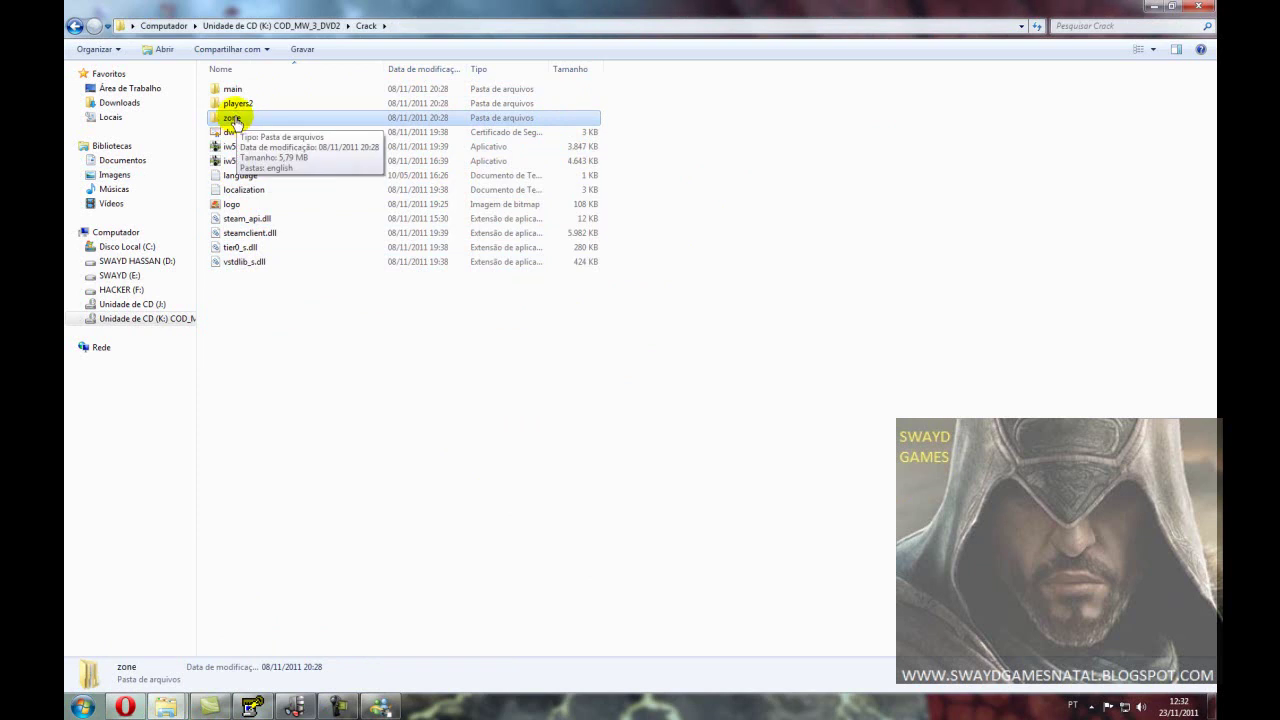
double_click(236, 118)
double_click(240, 89)
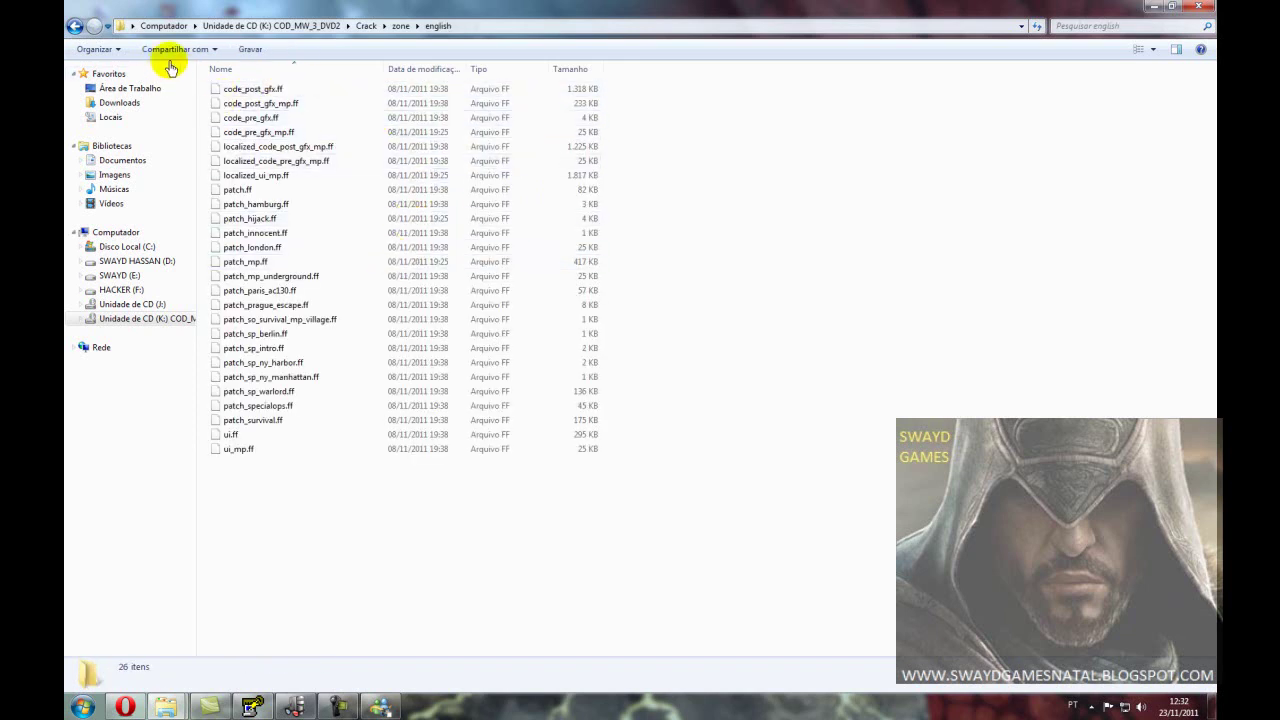
left_click(74, 26)
left_click(74, 26)
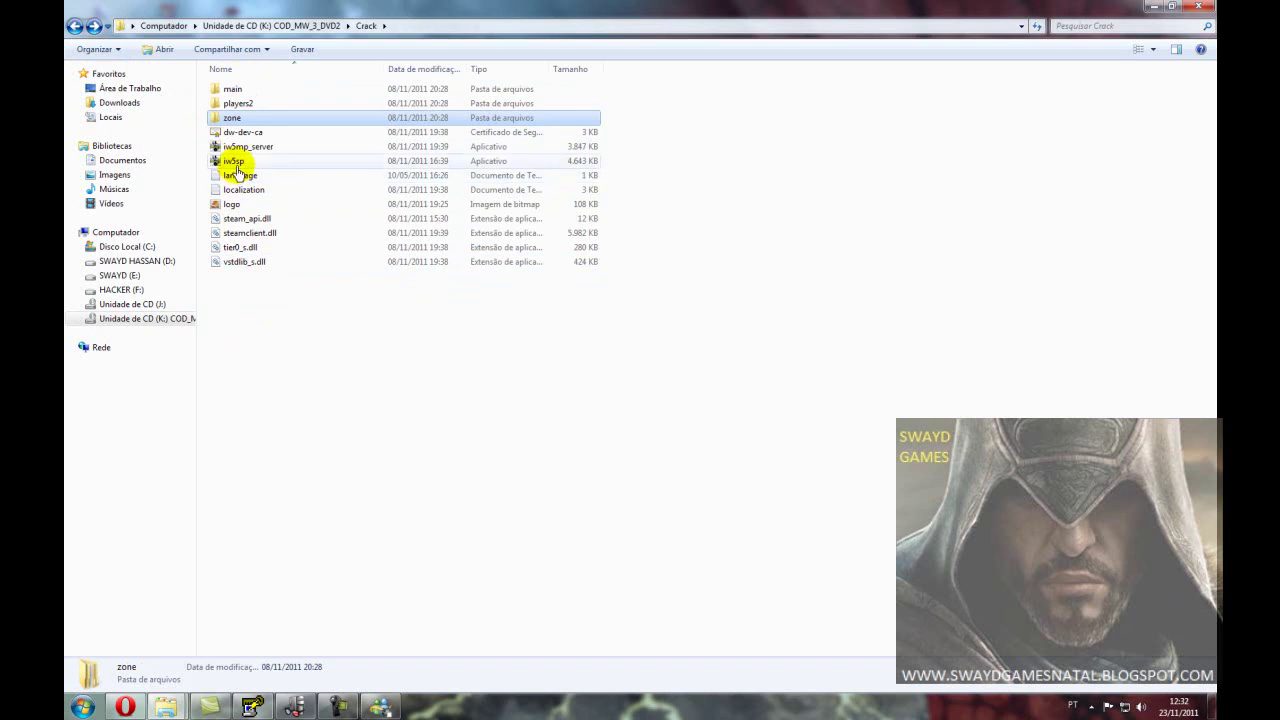
Step: Examine the .iwd files inside the Crack folder's main subfolder, go back and close the Crack window
left_click(586, 103)
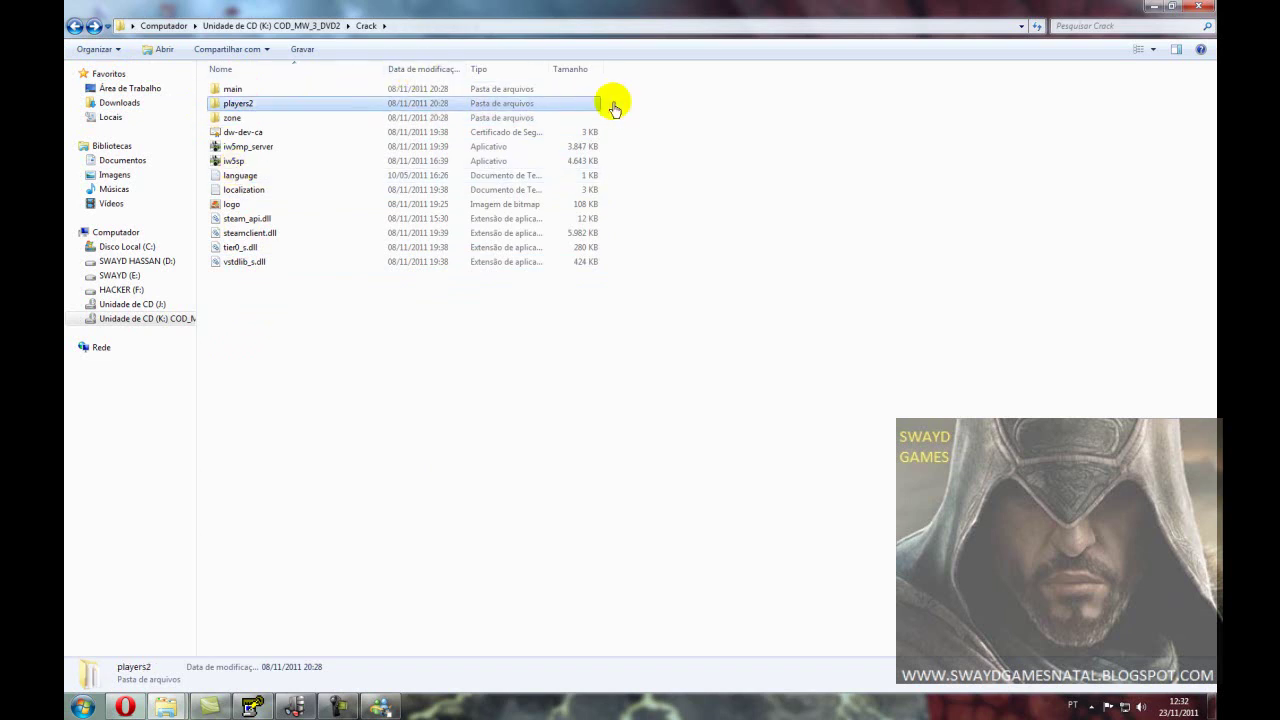
left_click(571, 88, "ctrl")
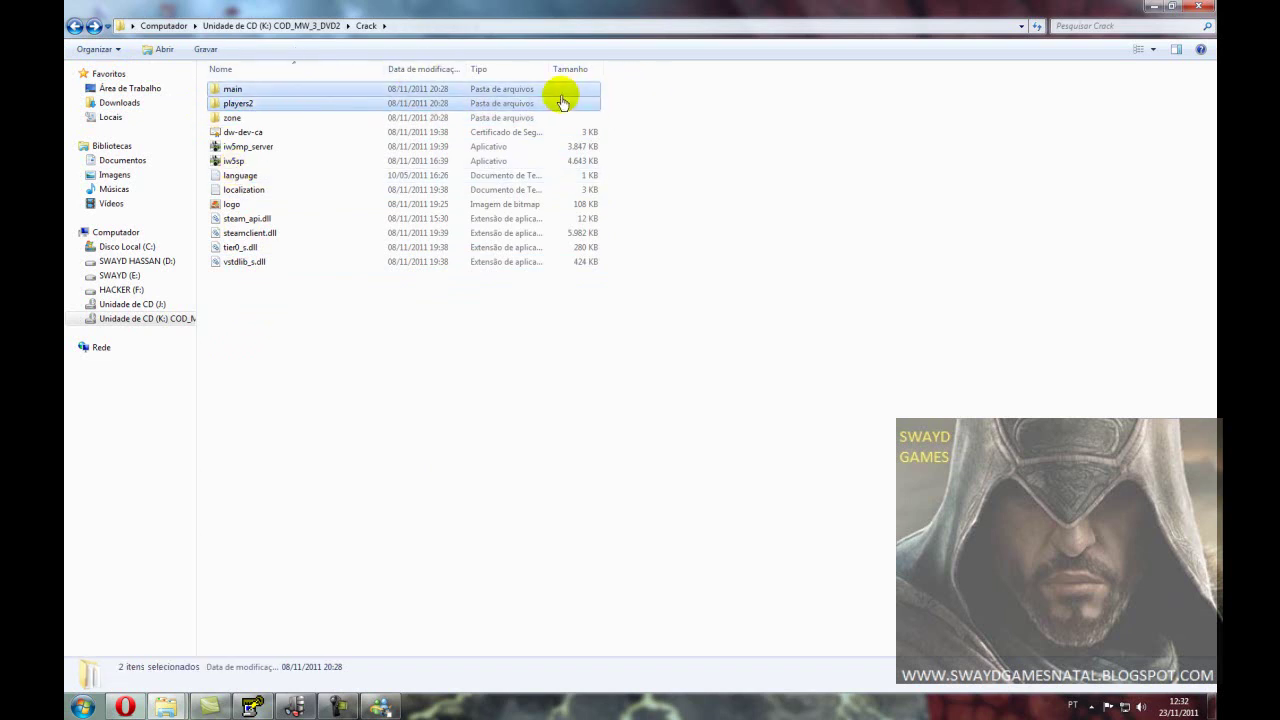
left_click(628, 95)
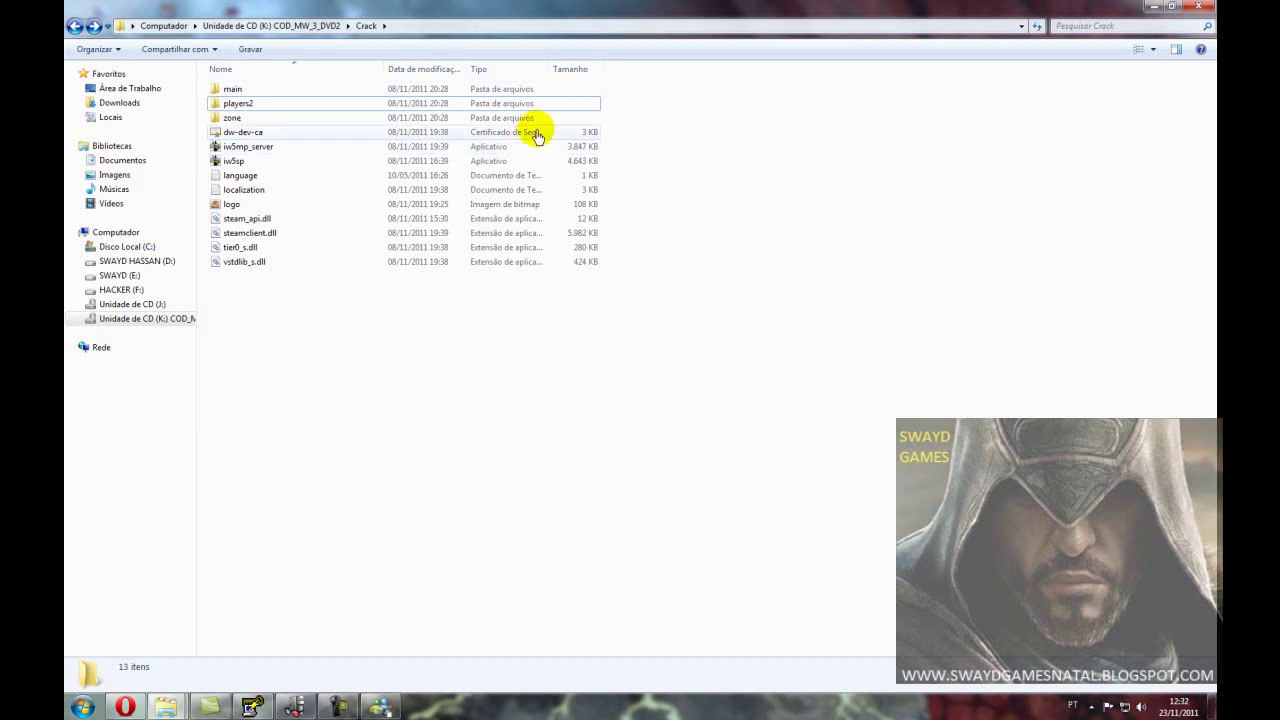
left_click(246, 91)
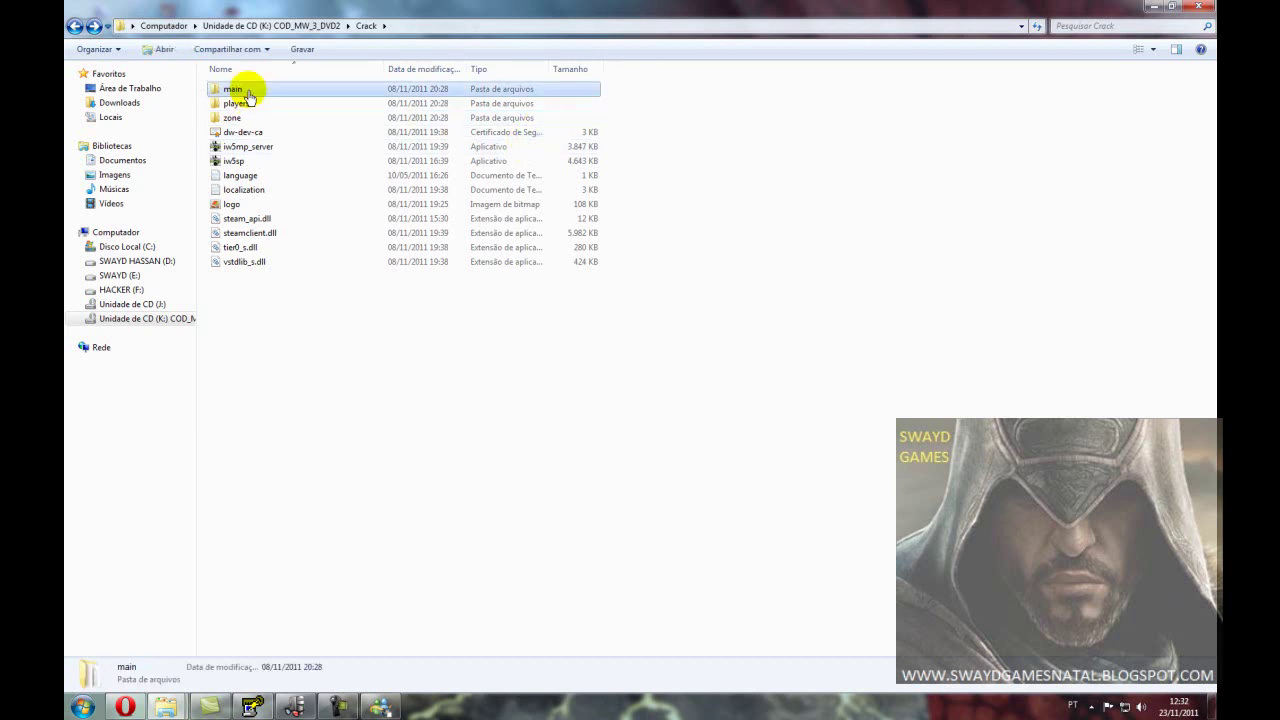
double_click(251, 92)
left_click_drag(246, 128, 262, 84)
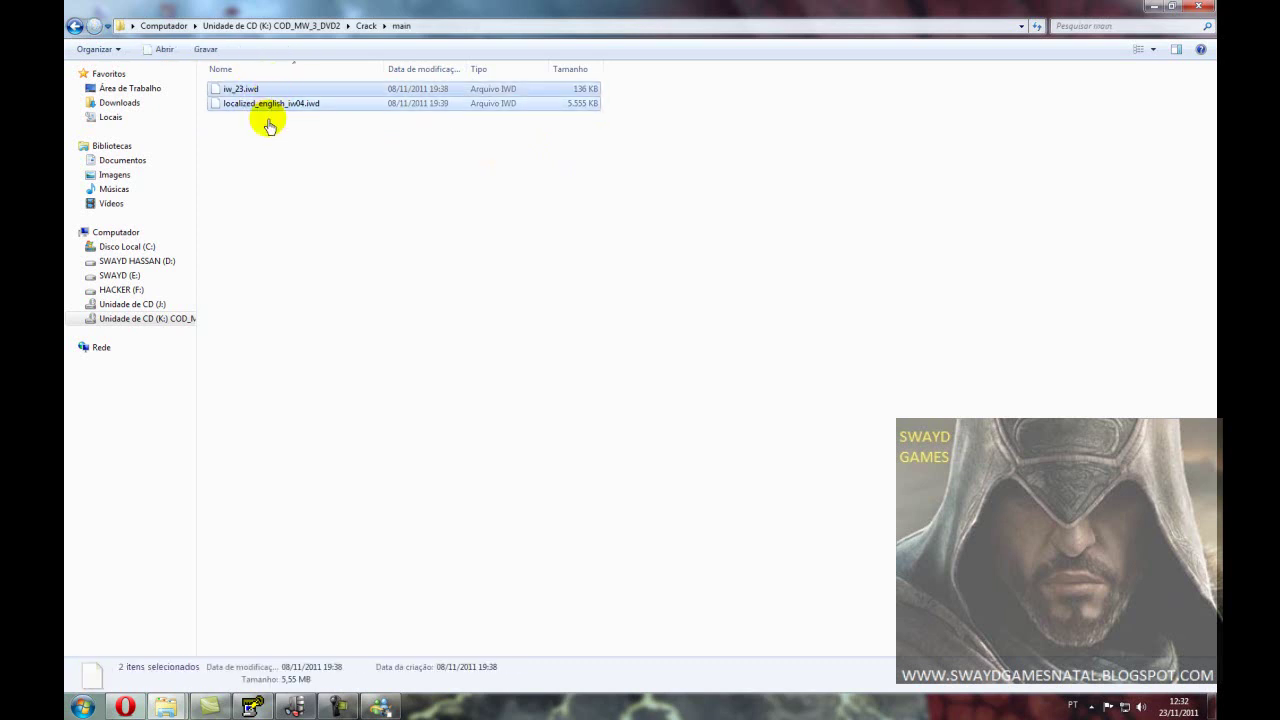
left_click(76, 27)
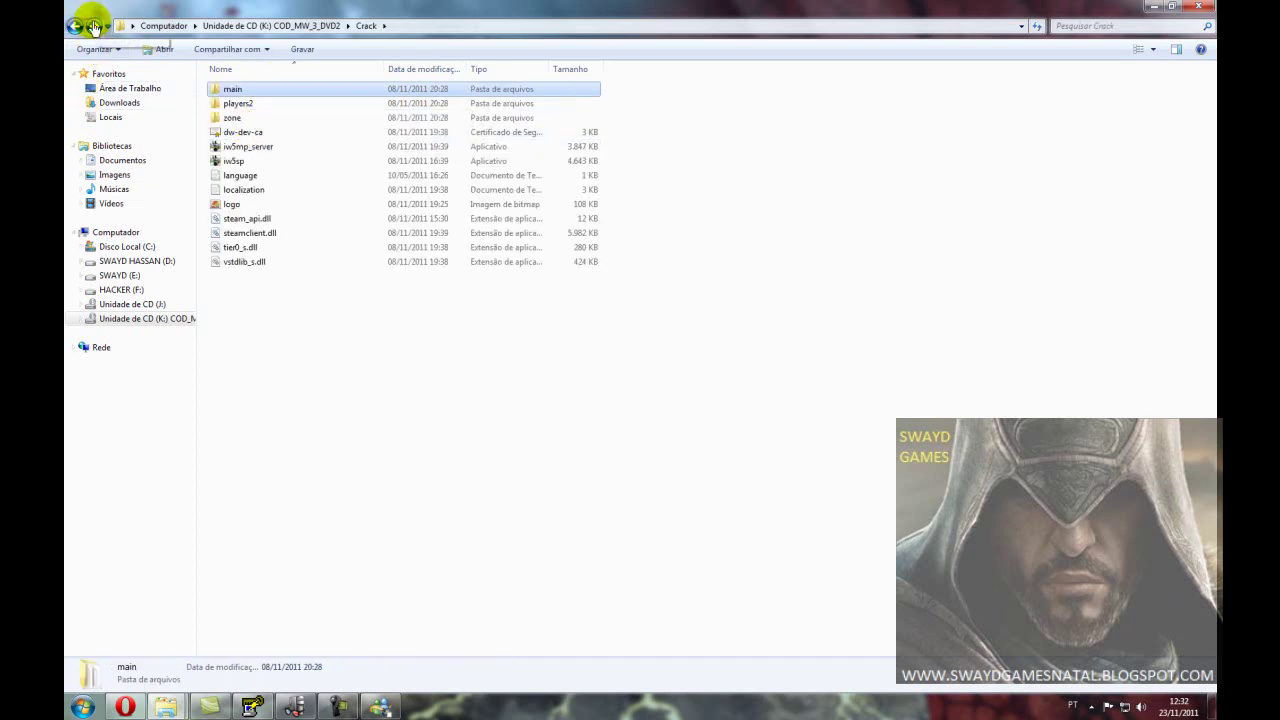
left_click(1203, 10)
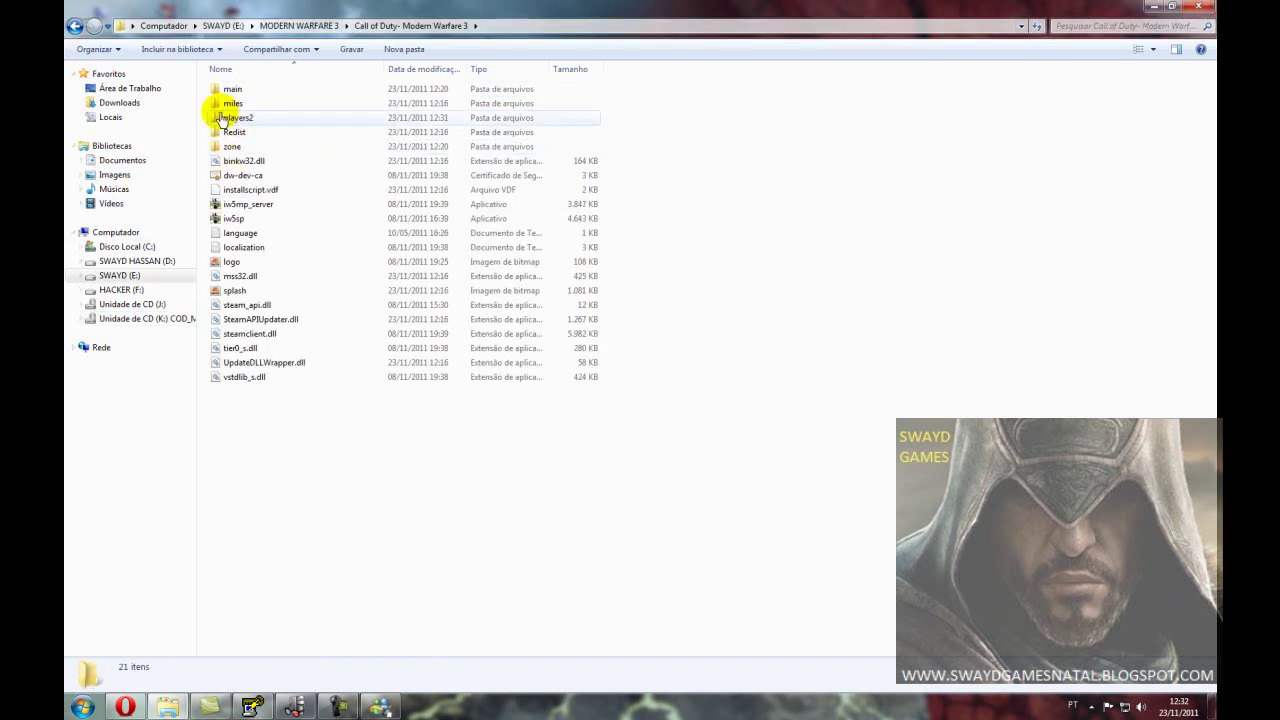
Step: Create a desktop shortcut to the iw5sp application in the game's install folder
left_click(233, 218)
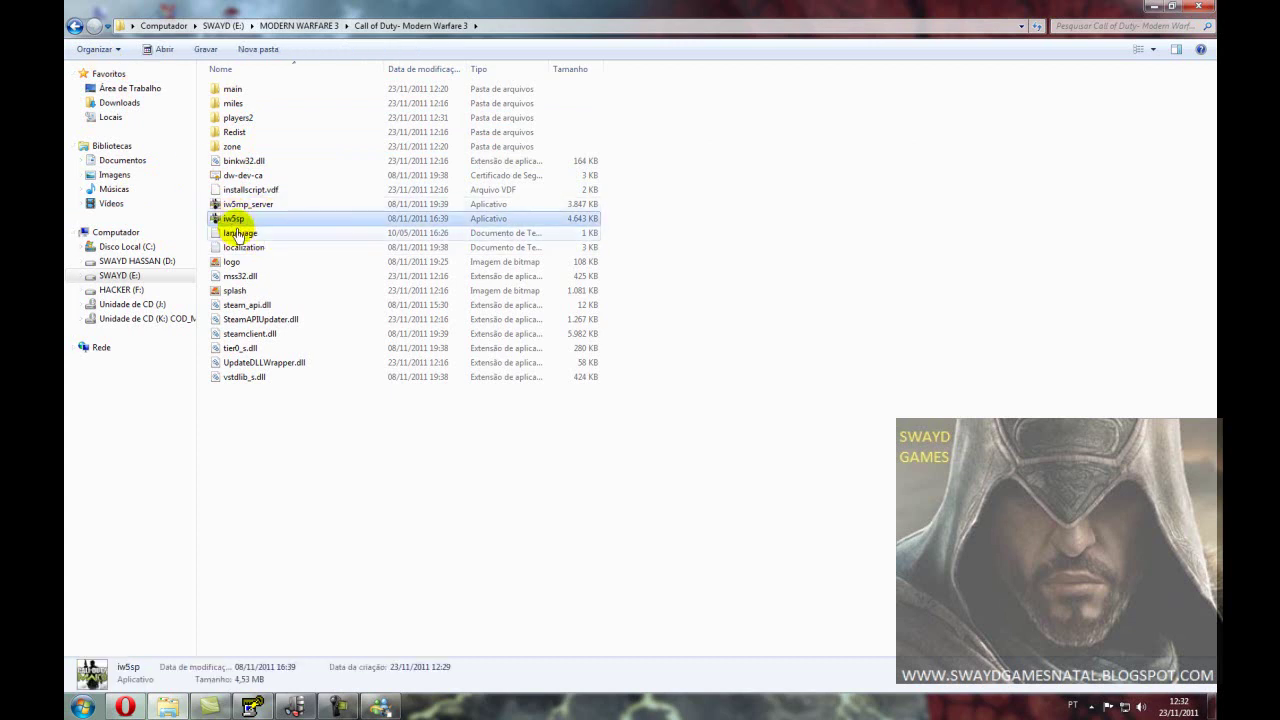
right_click(235, 224)
mouse_move(420, 386)
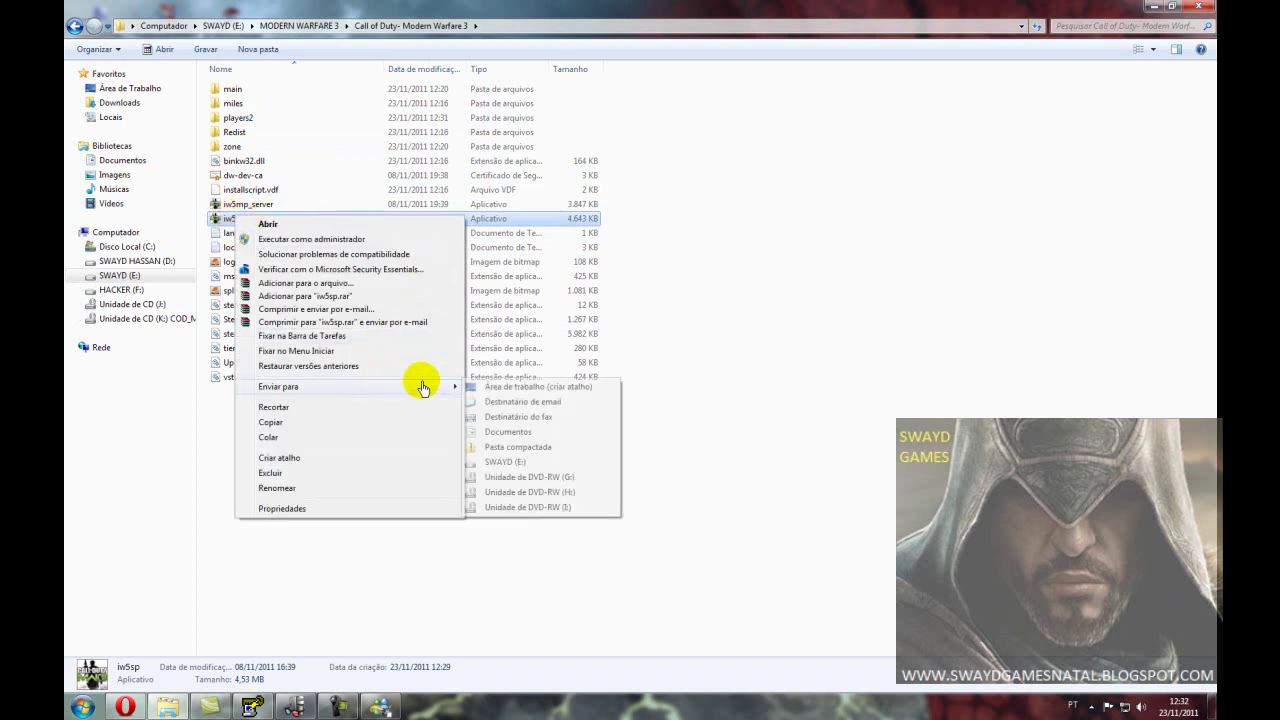
left_click(495, 390)
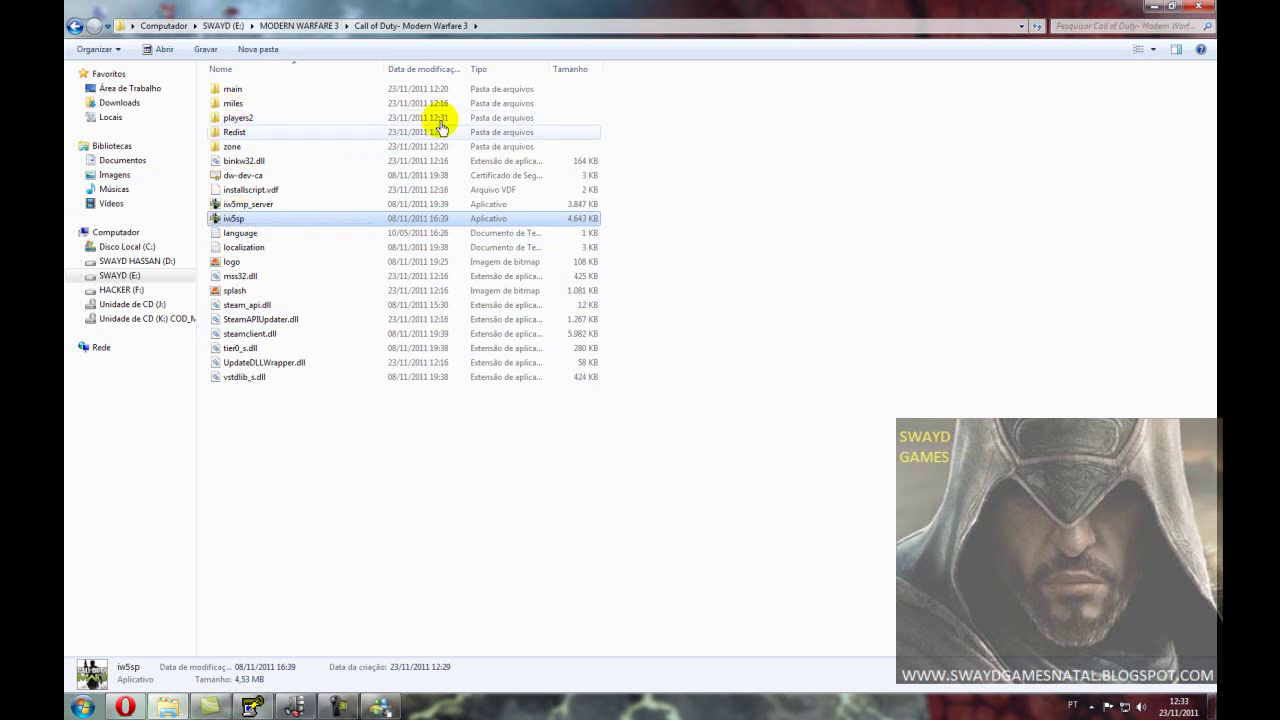
left_click(888, 410)
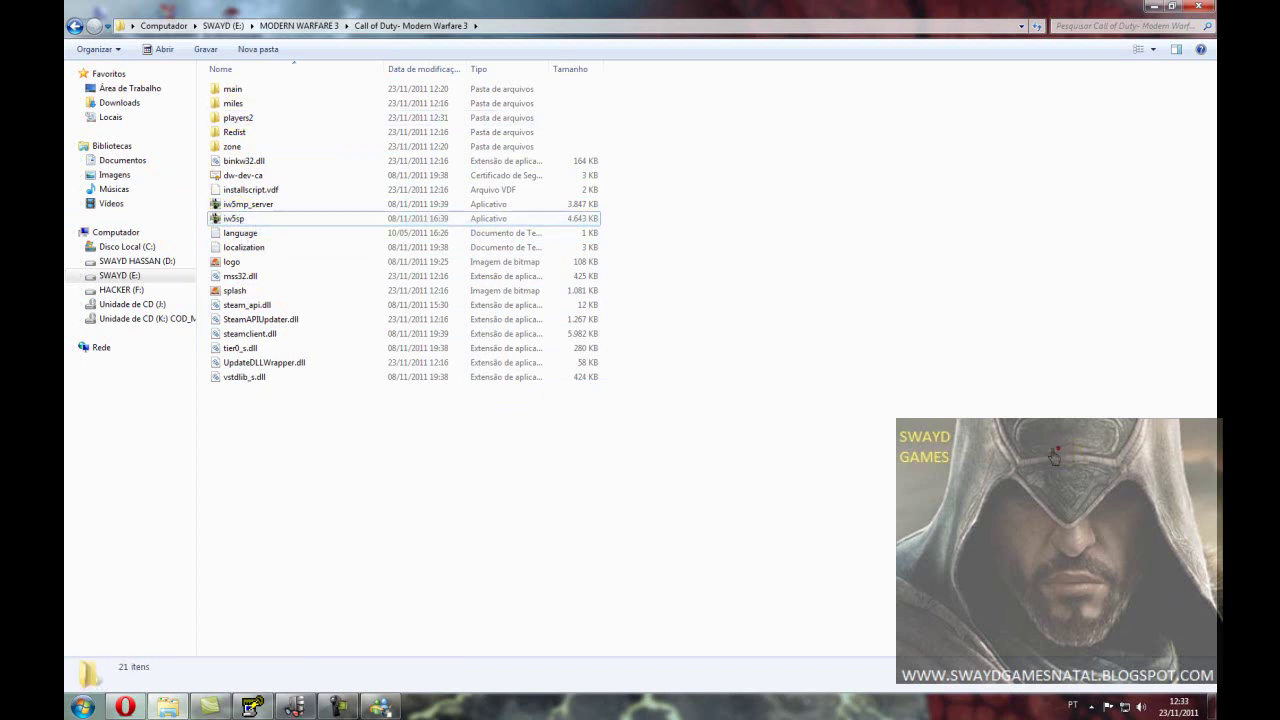
Step: Examine the files in the install folder's zone\english subfolder and return to the Call of Duty- Modern Warfare 3 folder
double_click(304, 147)
double_click(353, 90)
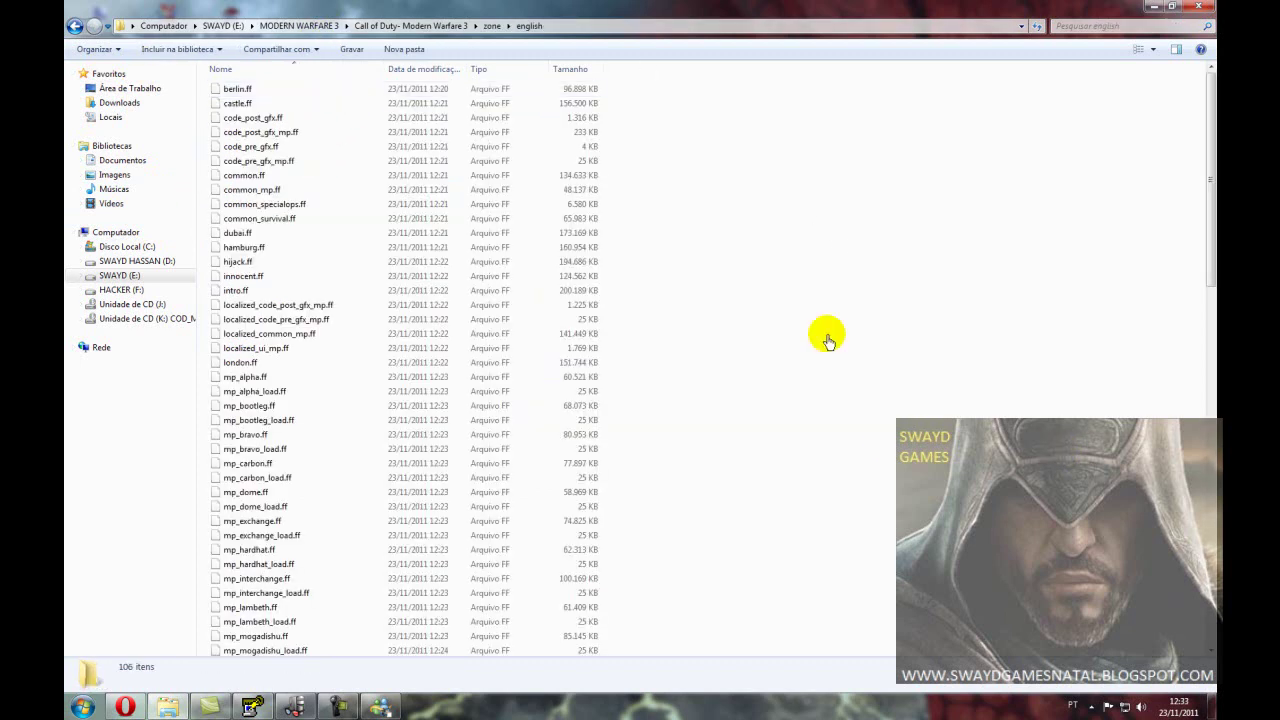
scroll(737, 337, "down", 3)
scroll(735, 343, "down", 15)
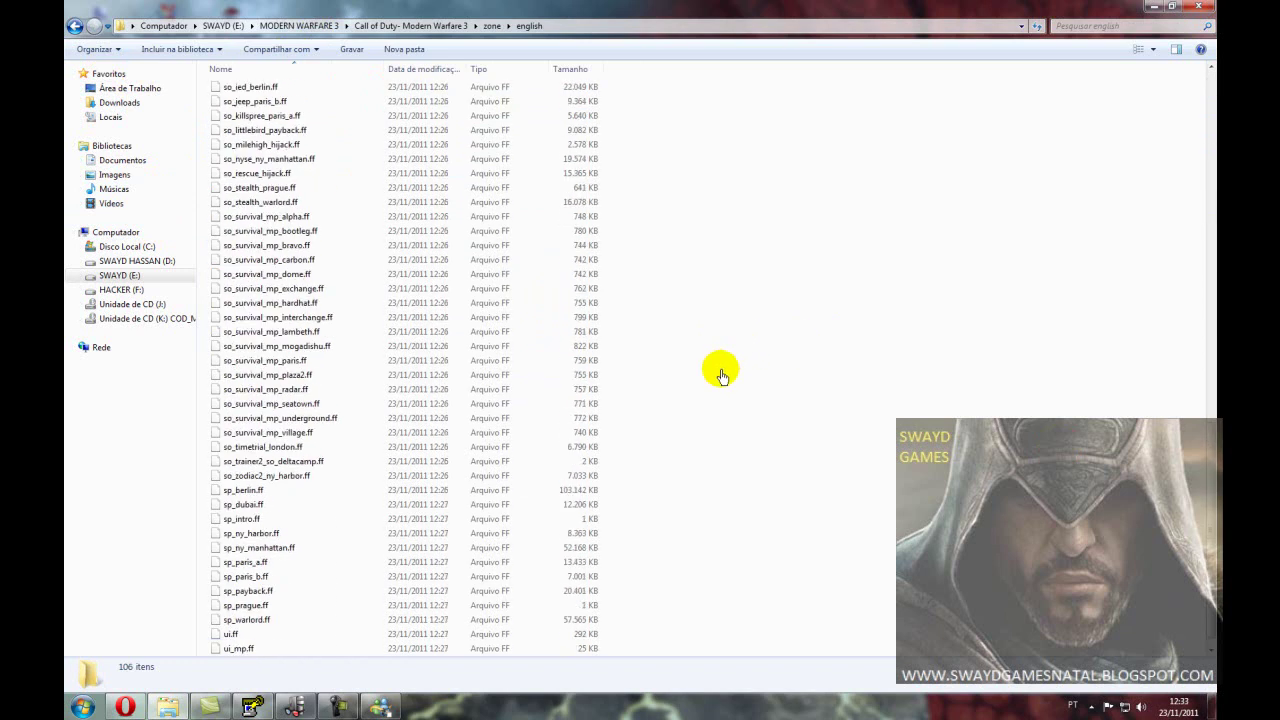
scroll(720, 388, "up", 20)
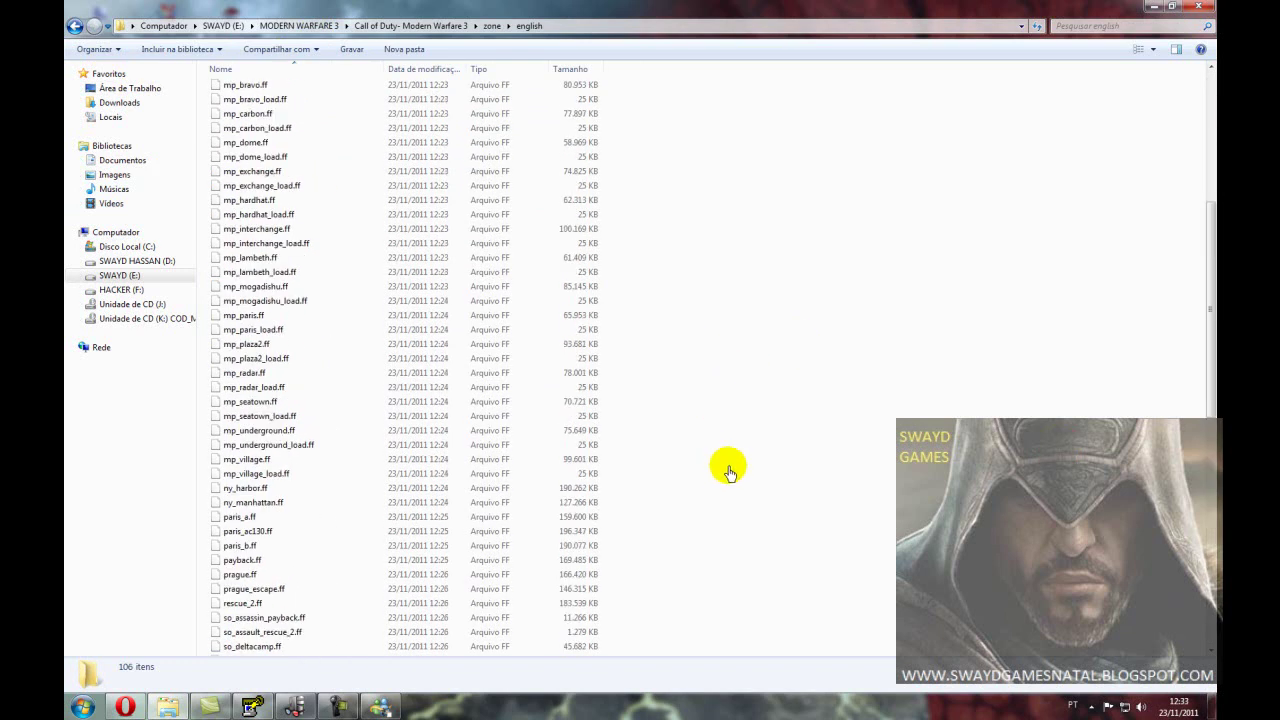
left_click(78, 27)
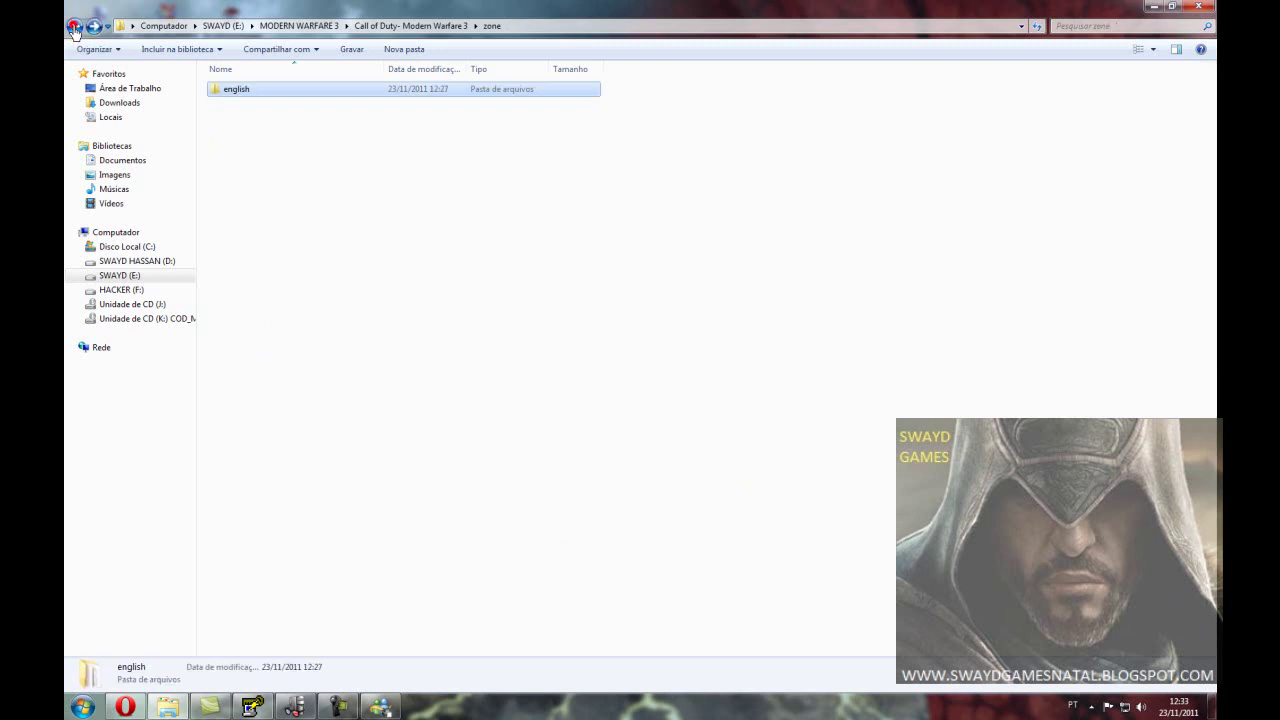
left_click(73, 27)
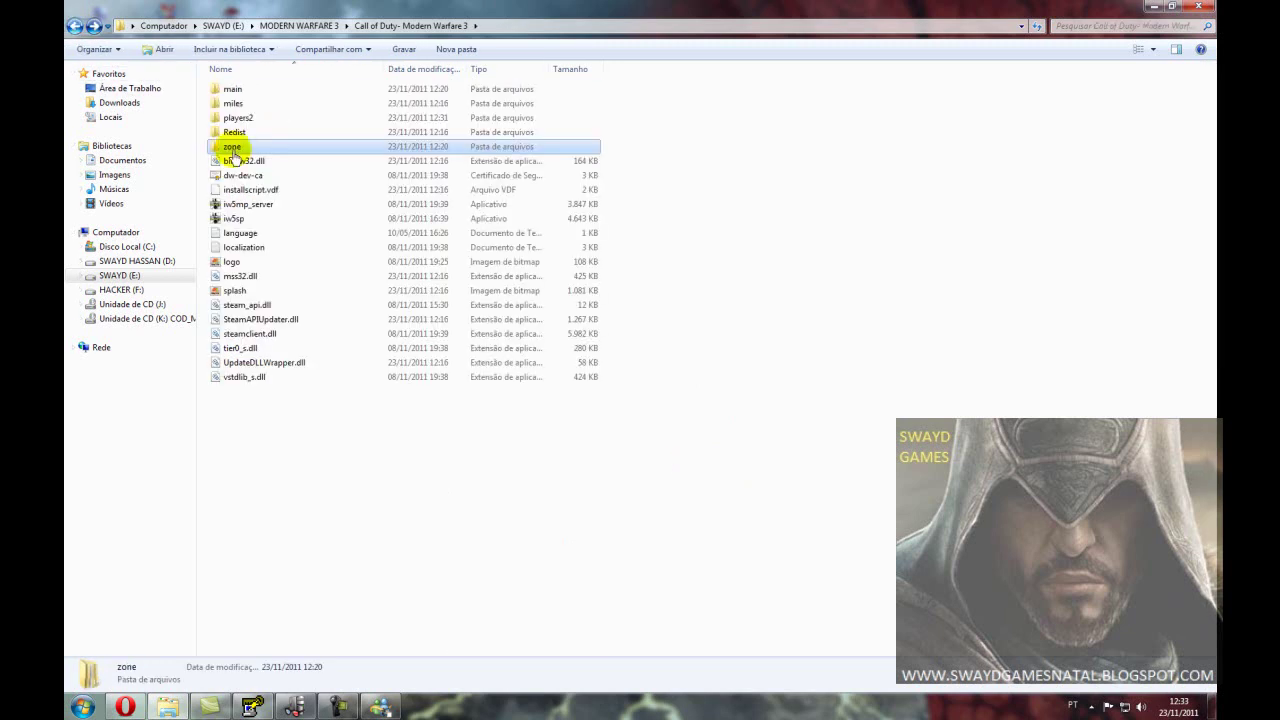
left_click(805, 240)
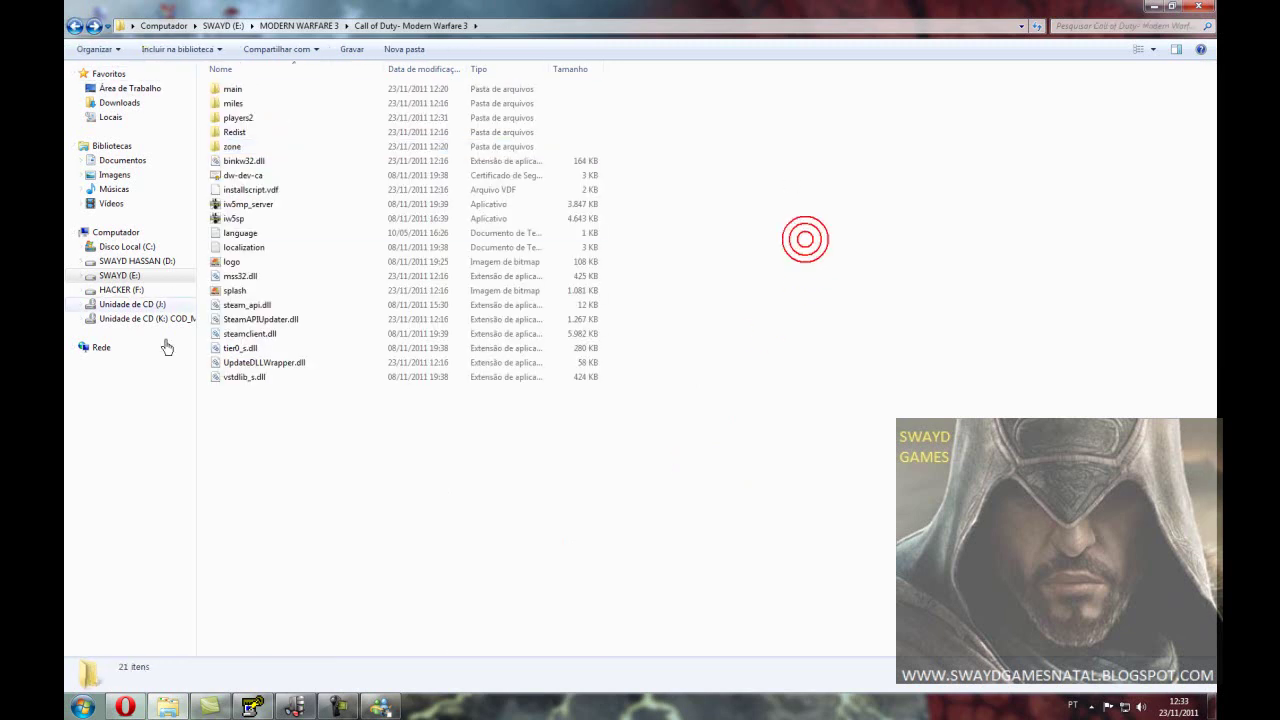
left_click(97, 705)
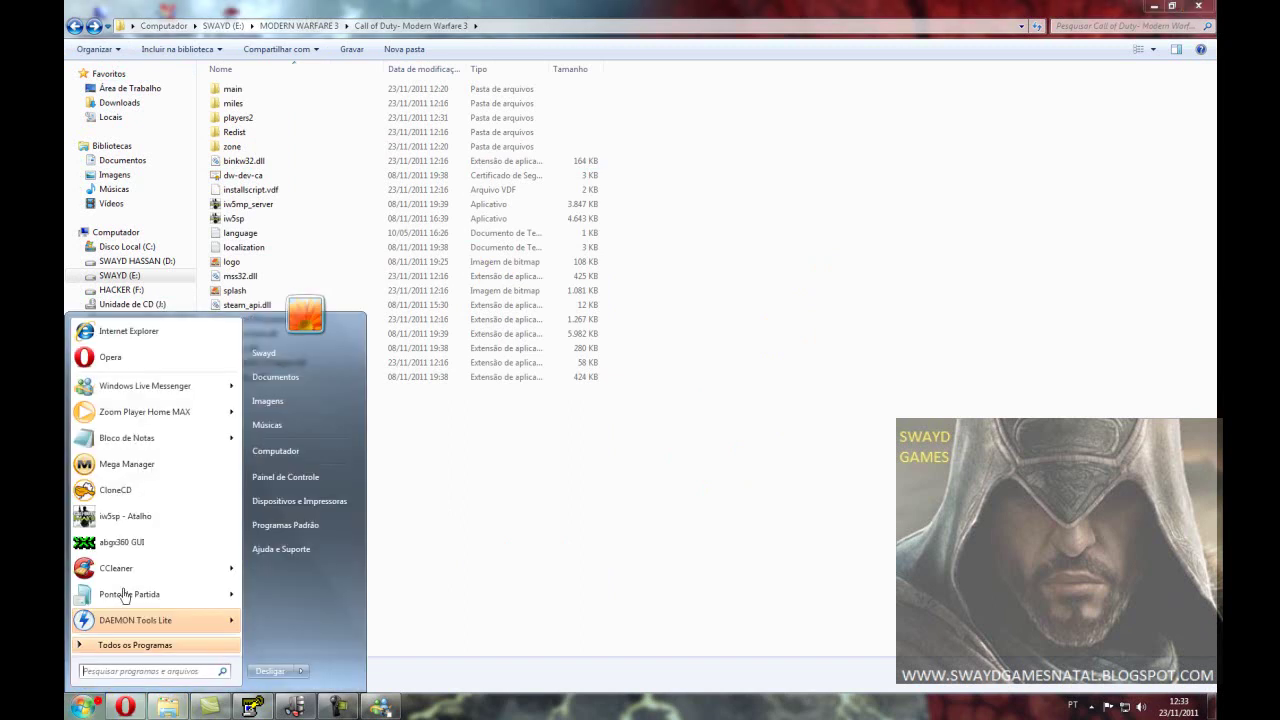
left_click(565, 430)
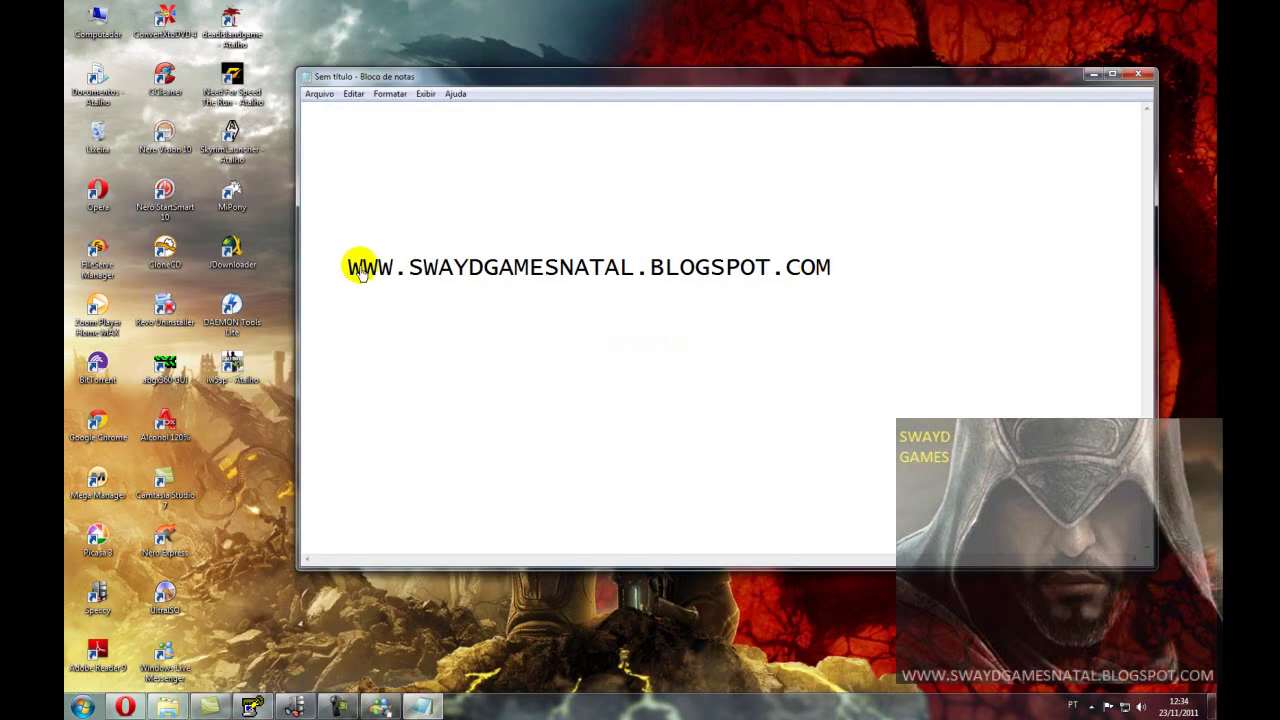
left_click_drag(349, 271, 950, 262)
left_click_drag(849, 270, 325, 278)
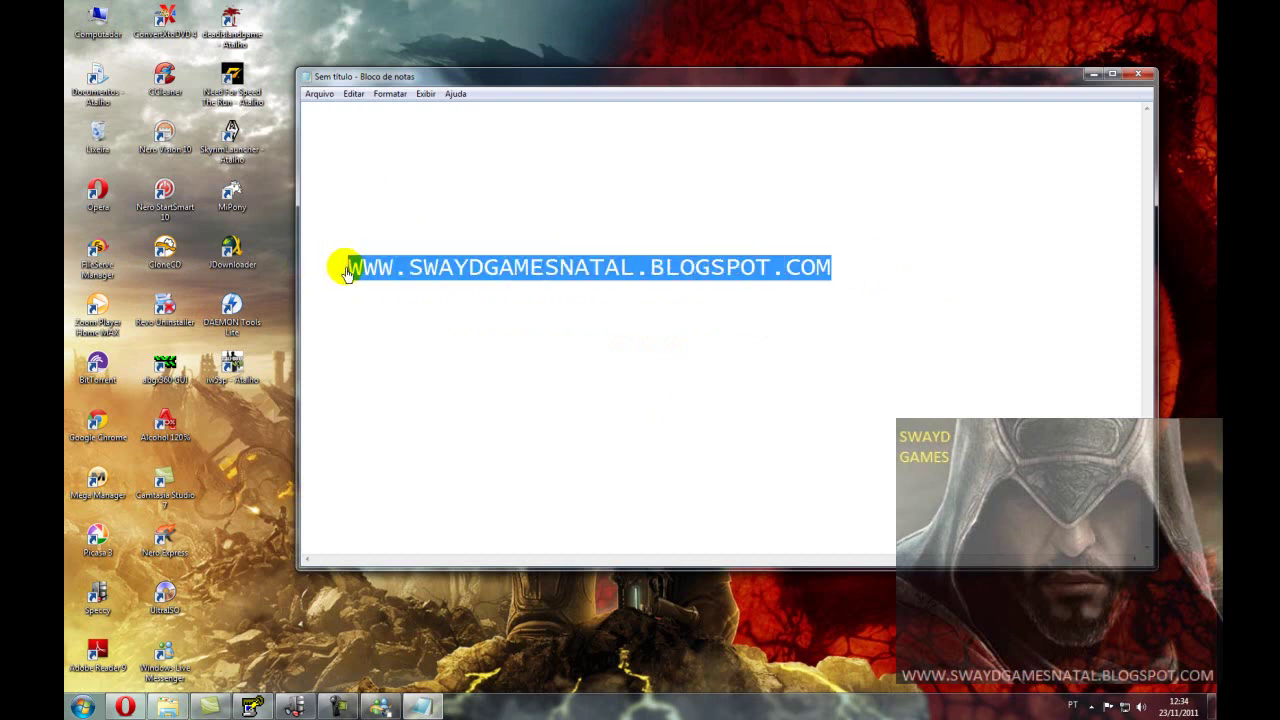
left_click(122, 707)
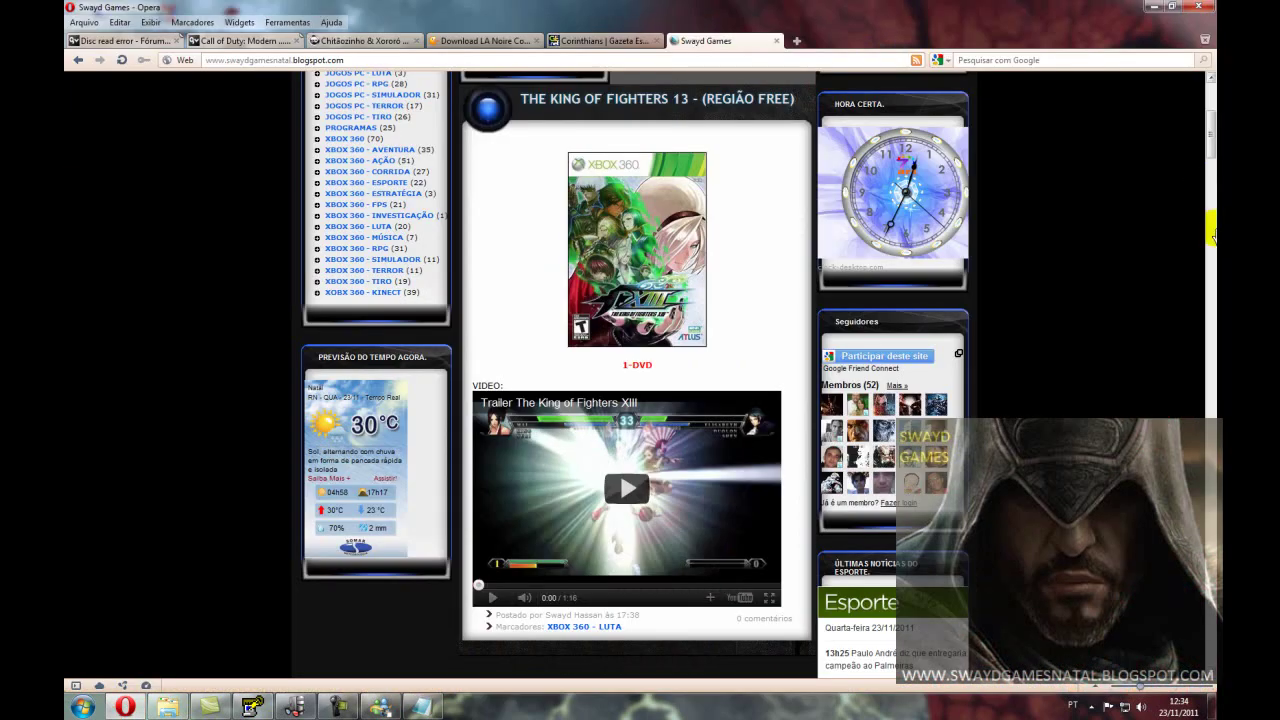
Step: Examine the Swayd Games blog's home page, from the genre list and member section through the game posts down to the page footer
left_click_drag(1208, 148, 1209, 100)
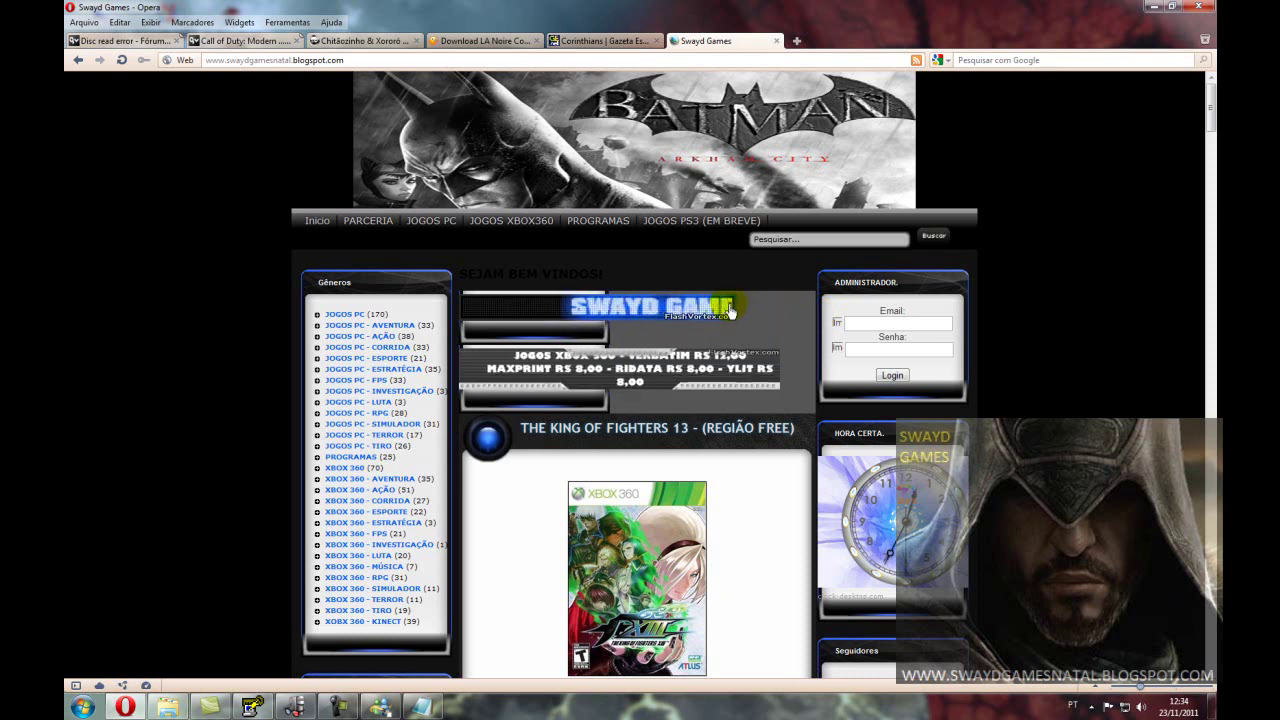
scroll(1006, 394, "down", 4)
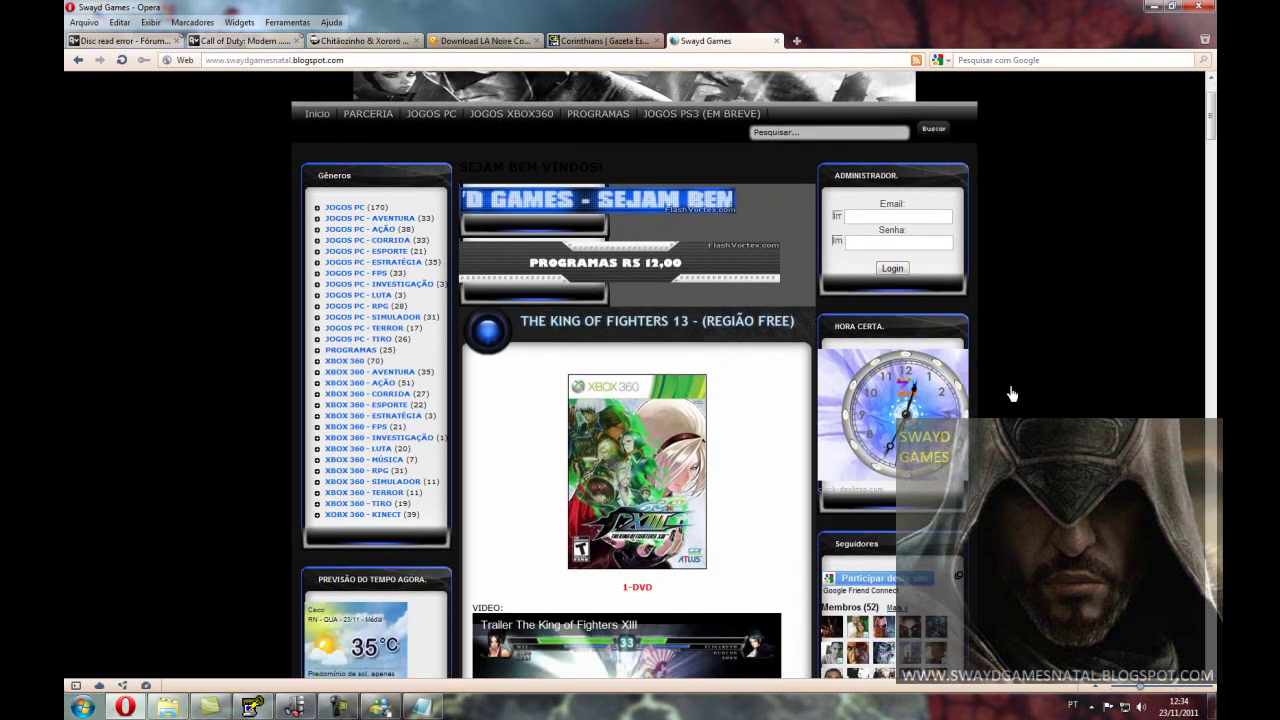
scroll(1015, 388, "down", 6)
scroll(1037, 374, "up", 2)
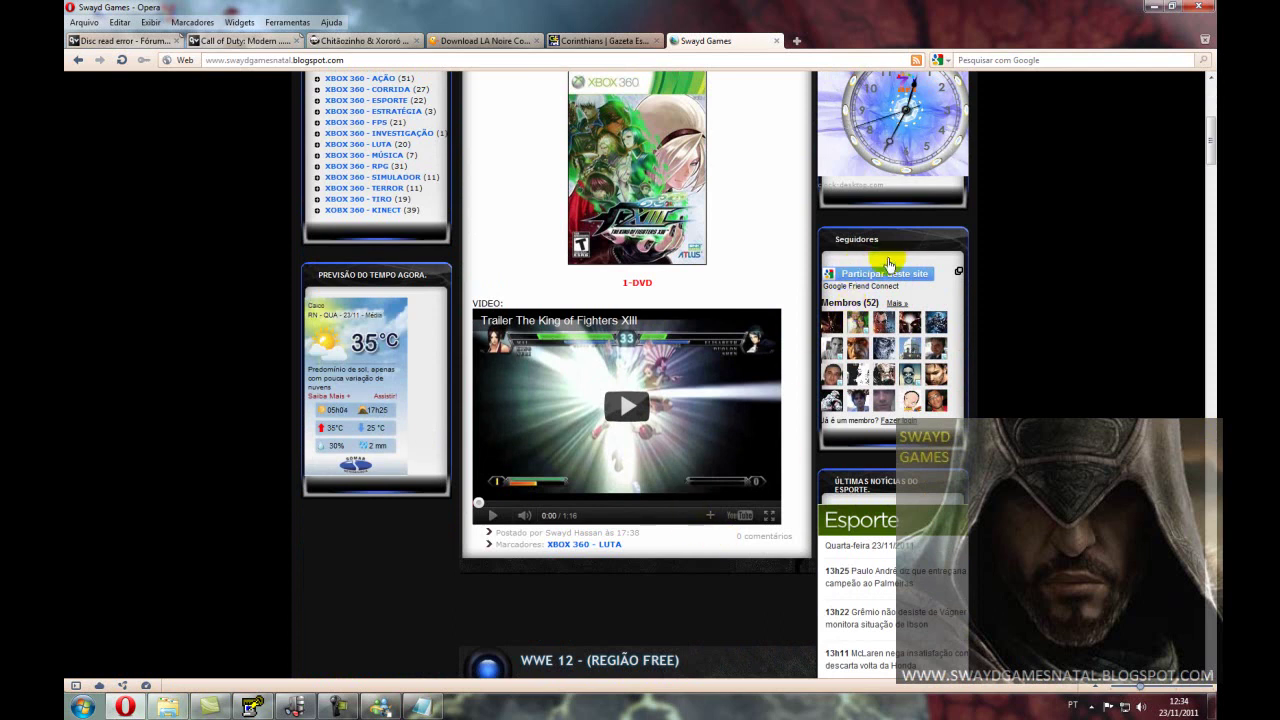
left_click_drag(1209, 153, 1212, 702)
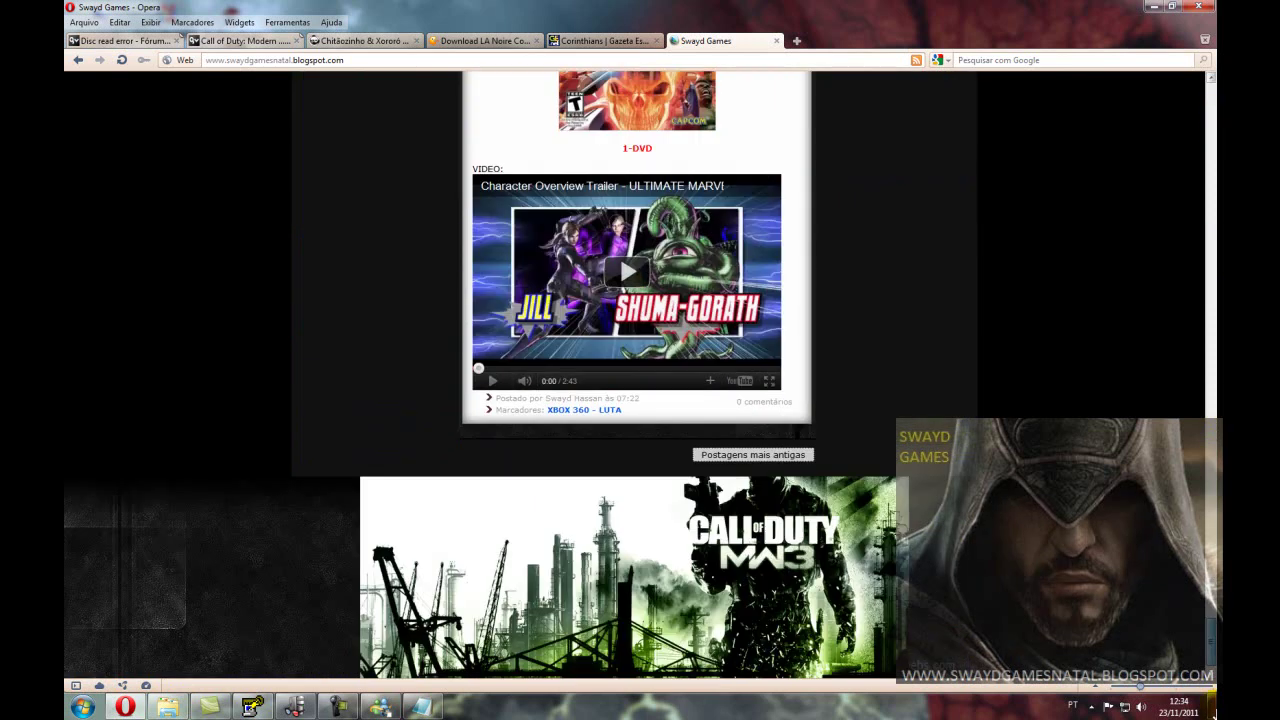
left_click_drag(1211, 641, 1212, 300)
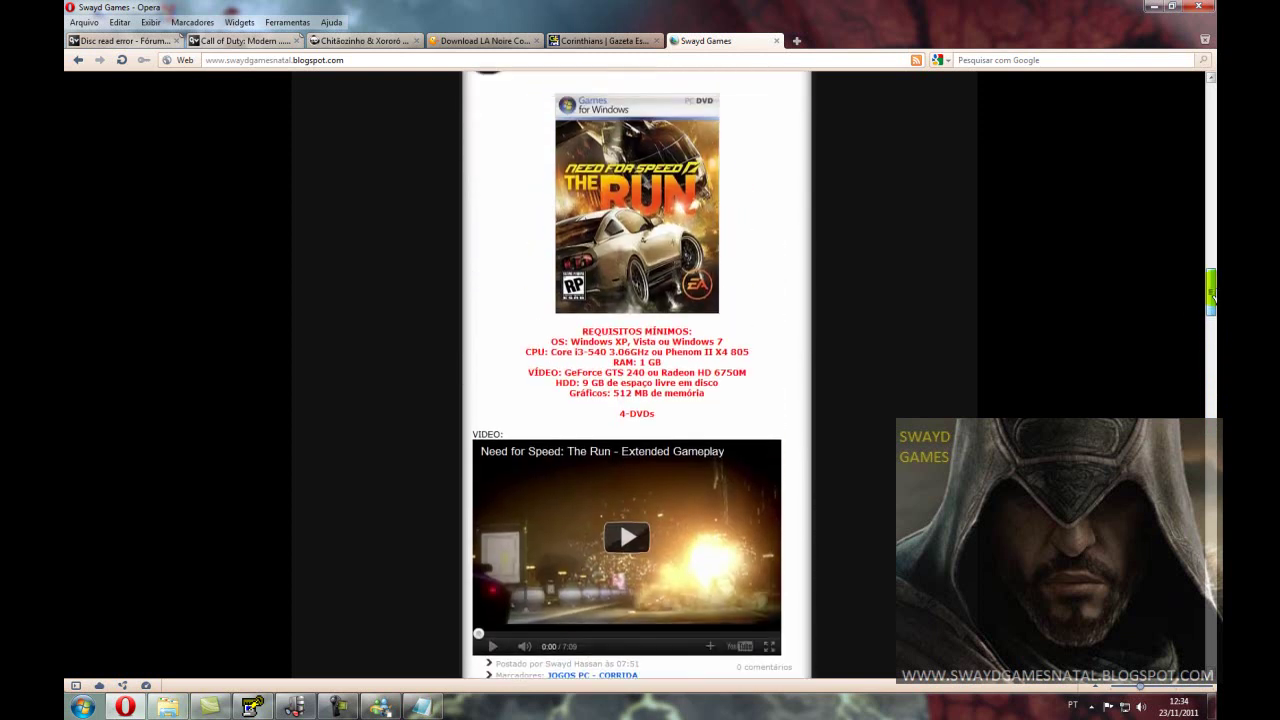
scroll(900, 355, "up", 8)
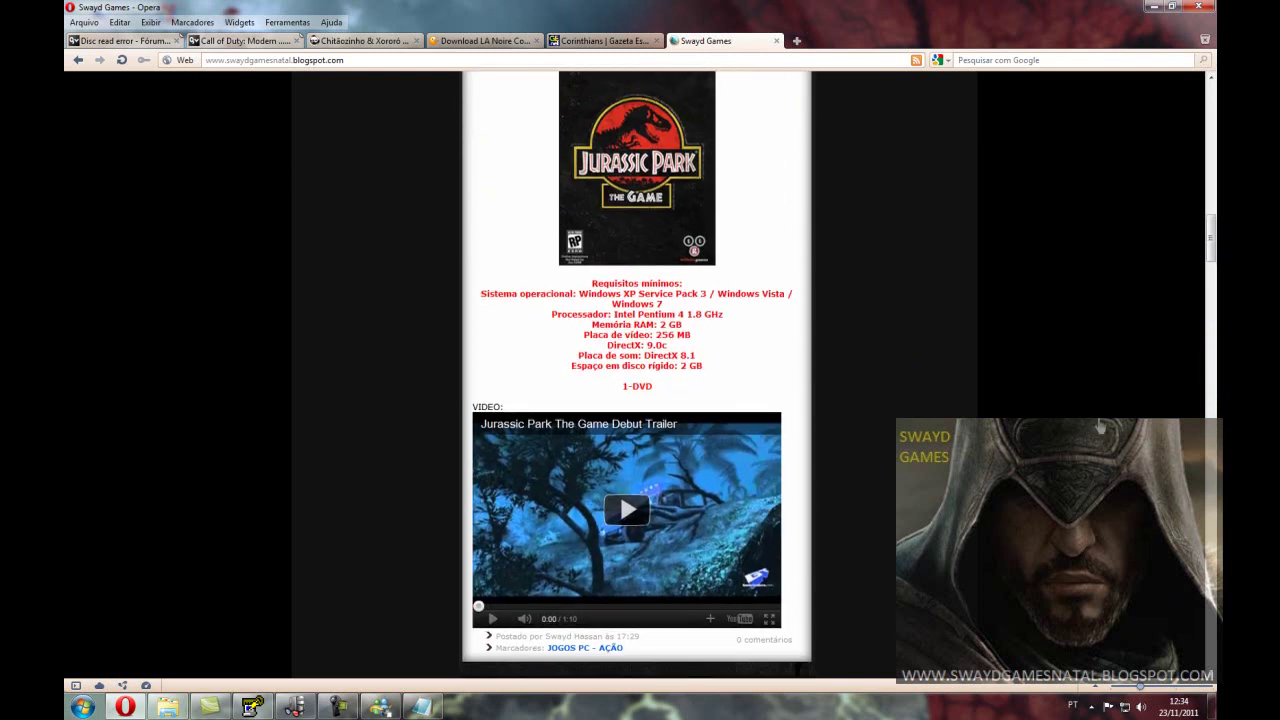
scroll(1101, 427, "up", 3)
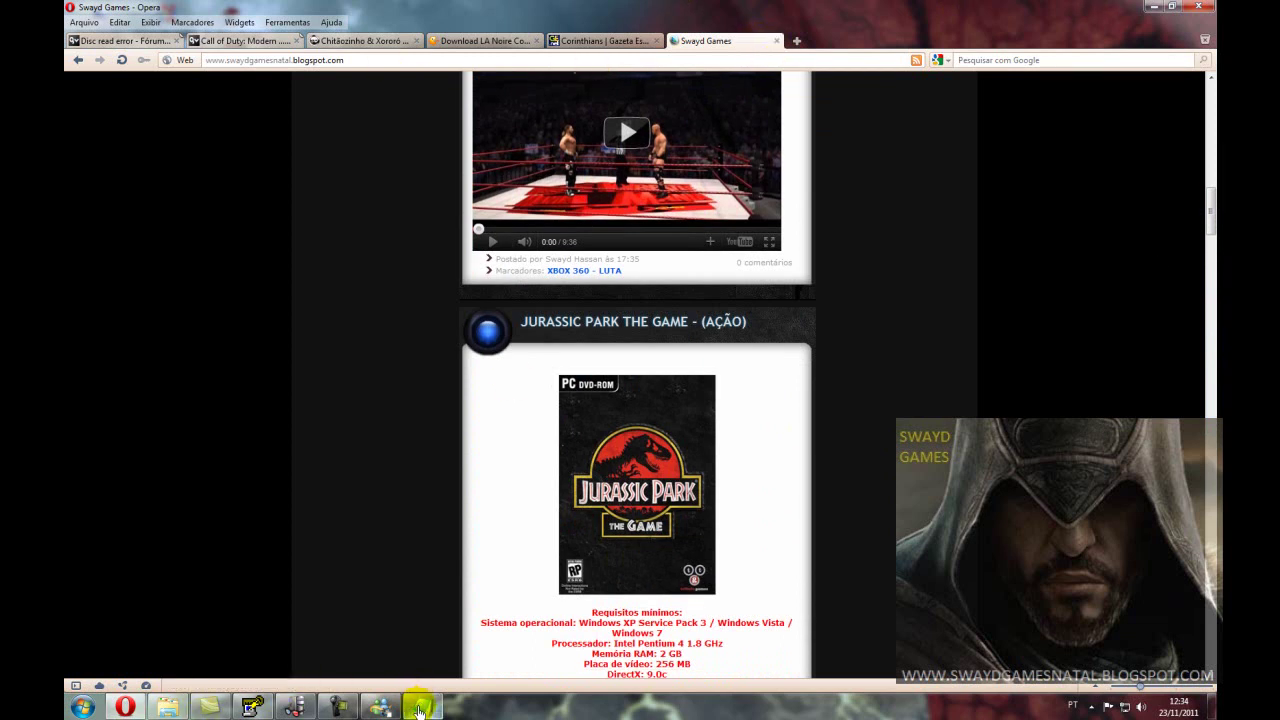
left_click(125, 707)
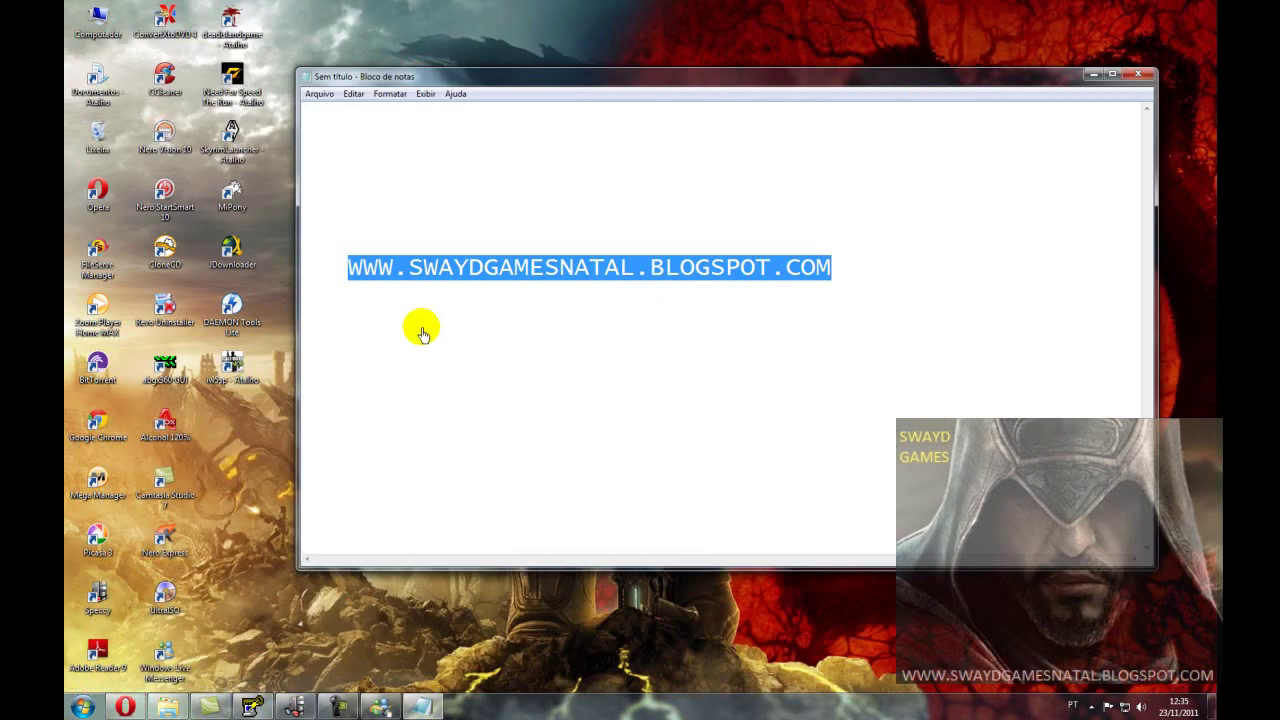
left_click(419, 270)
left_click_drag(350, 270, 905, 270)
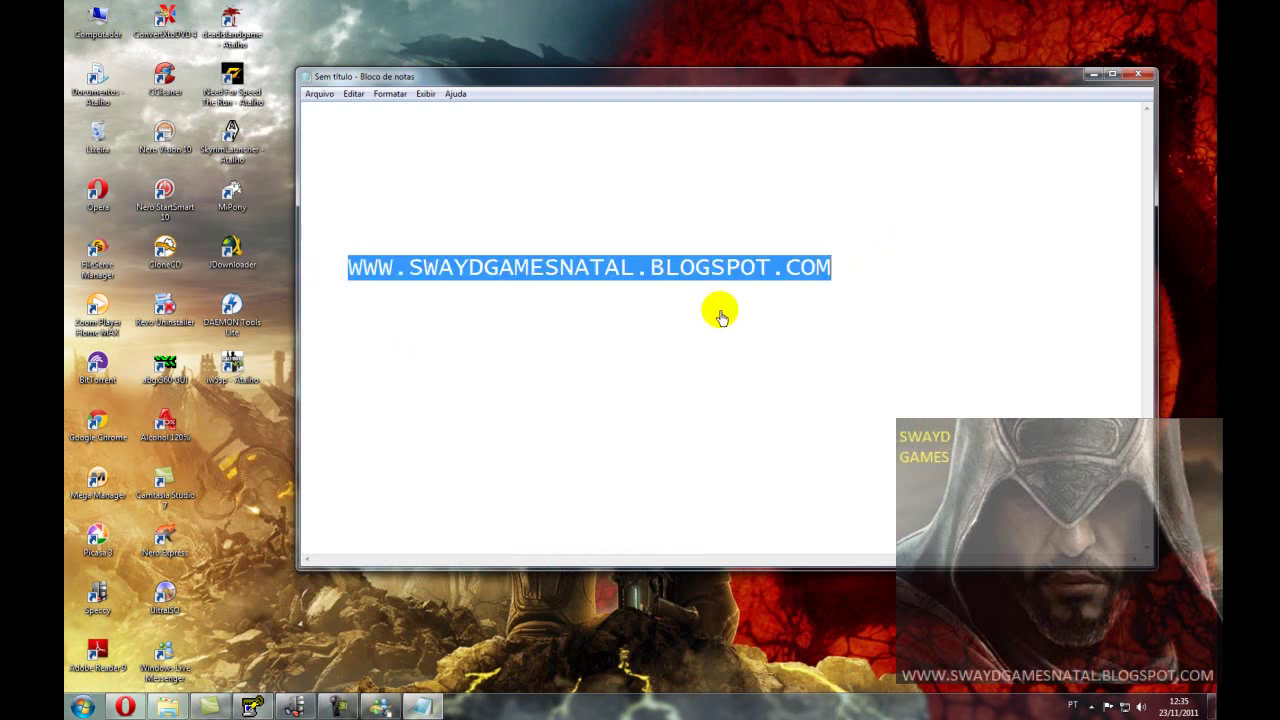